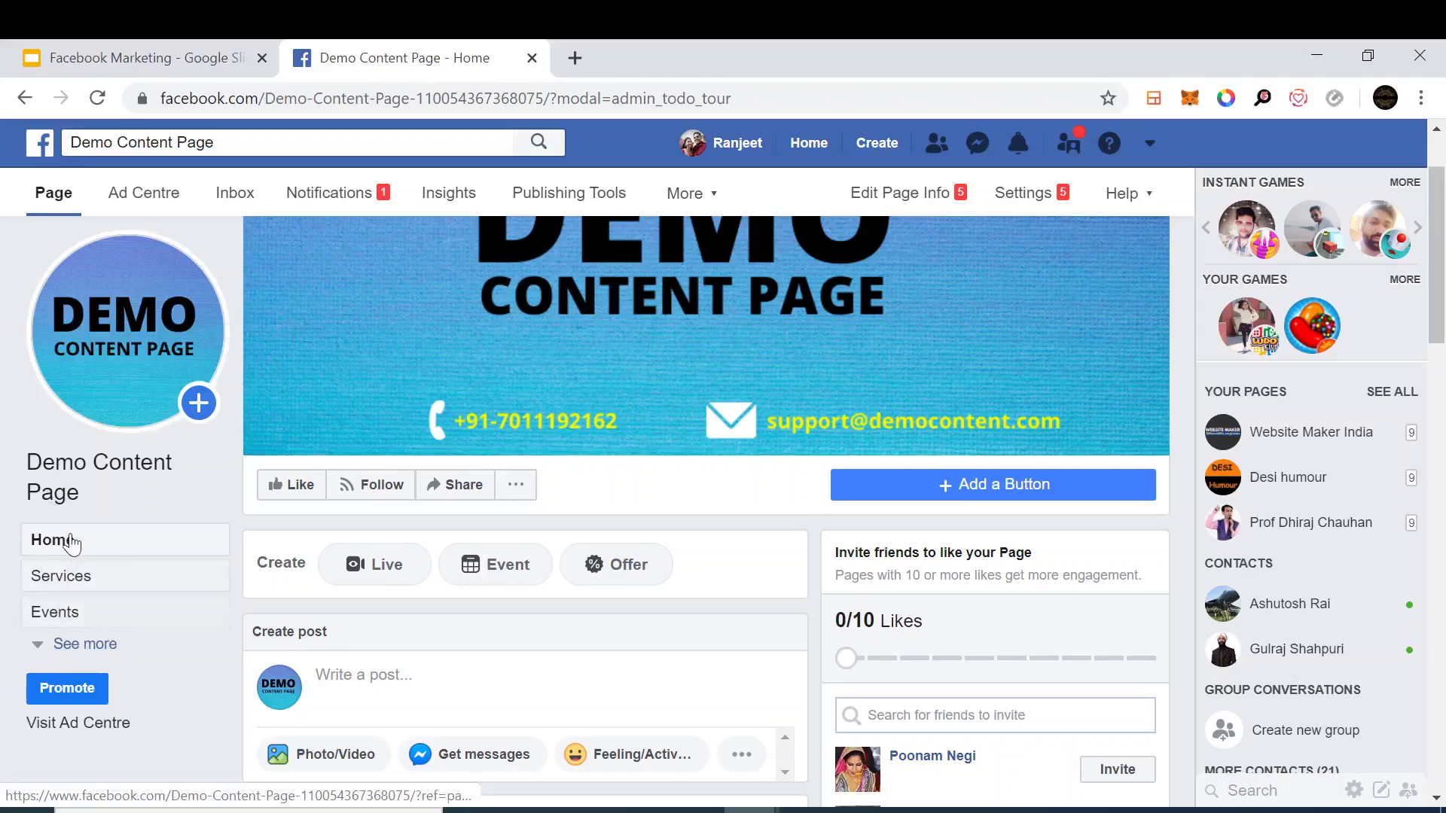
# Expand the page's full list of sections and open its Services section
pyautogui.click(94, 644)
pyautogui.scroll(-3, 100, 661)
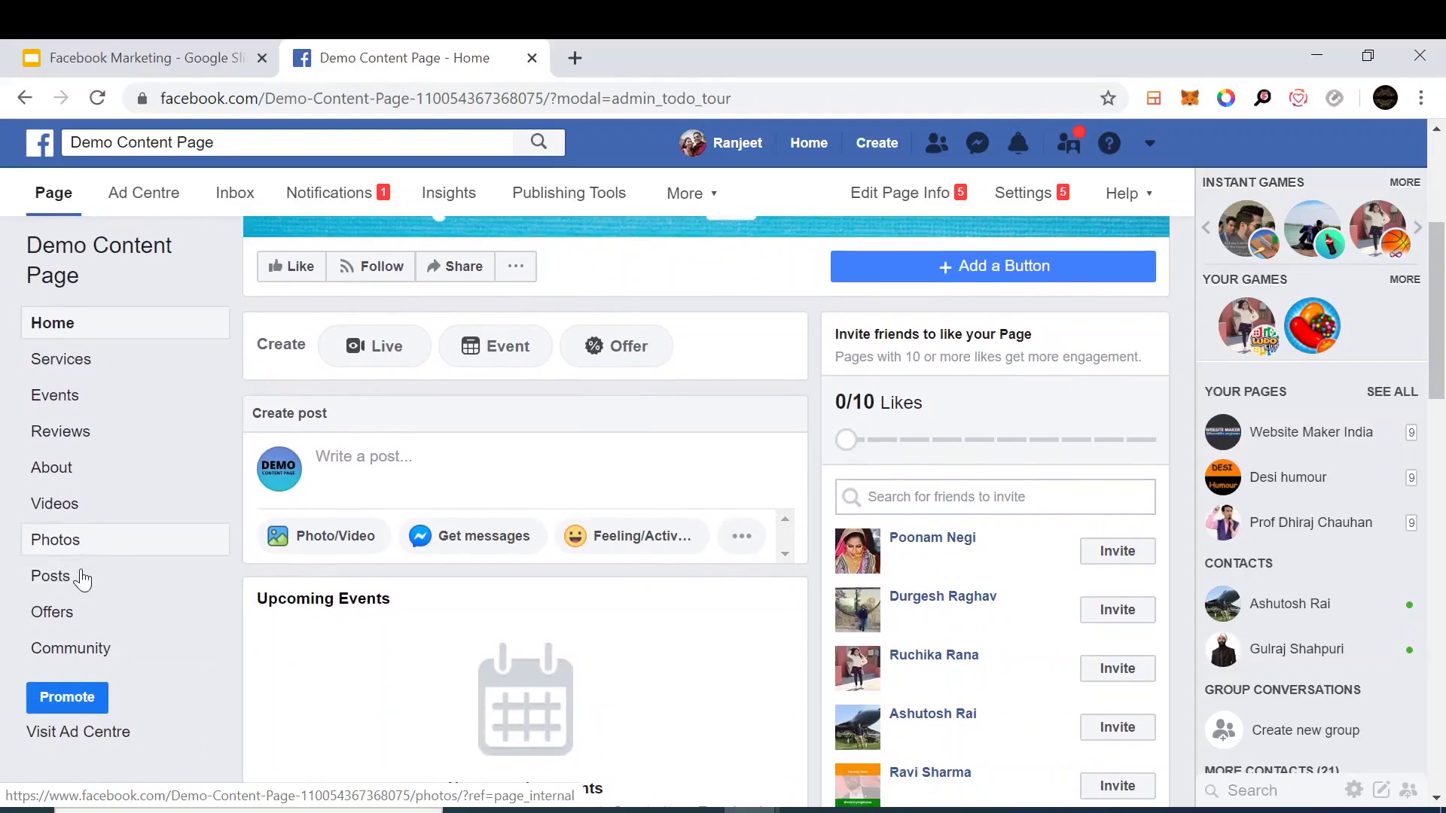
pyautogui.scroll(-1, 84, 640)
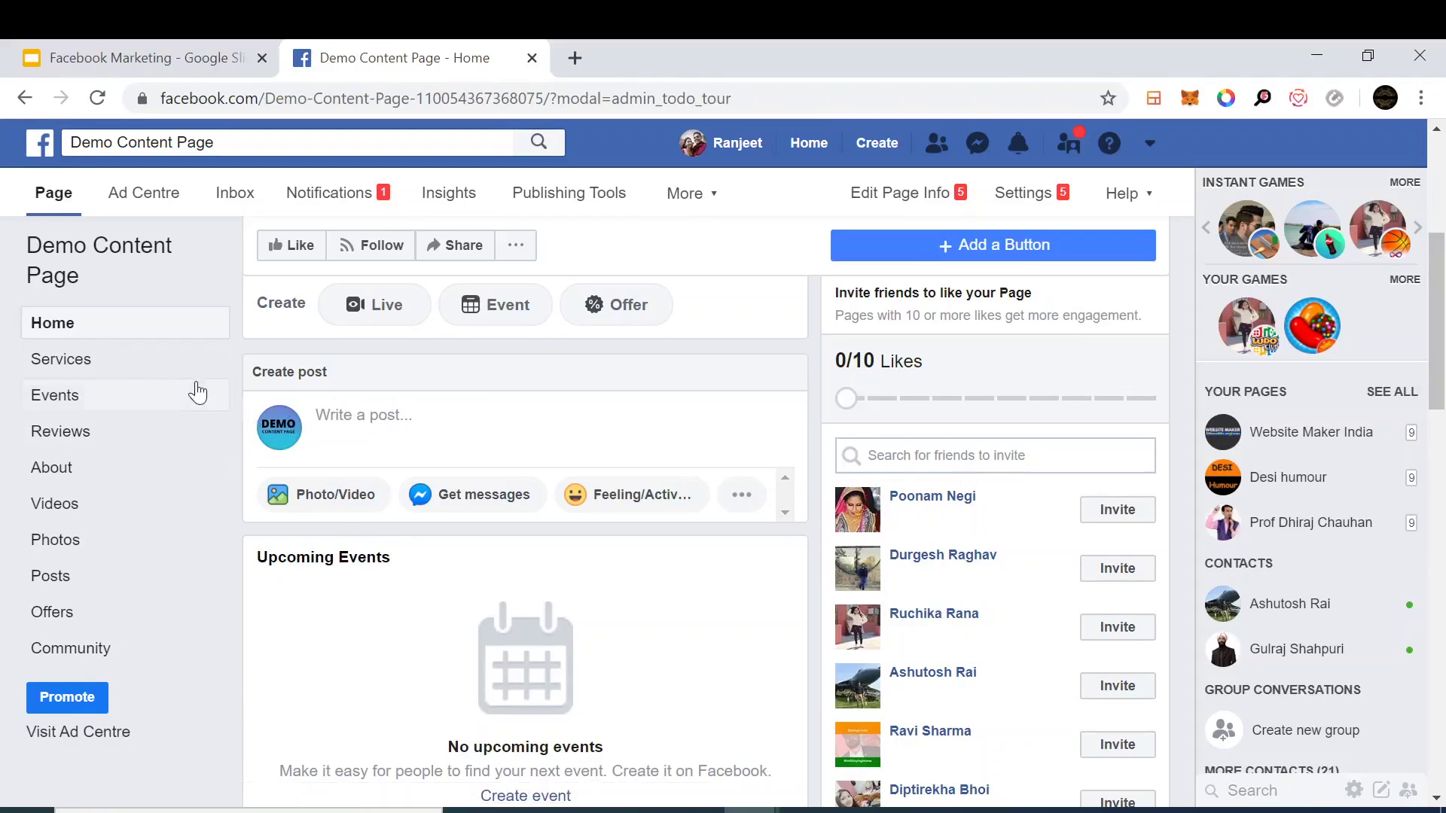
pyautogui.click(102, 368)
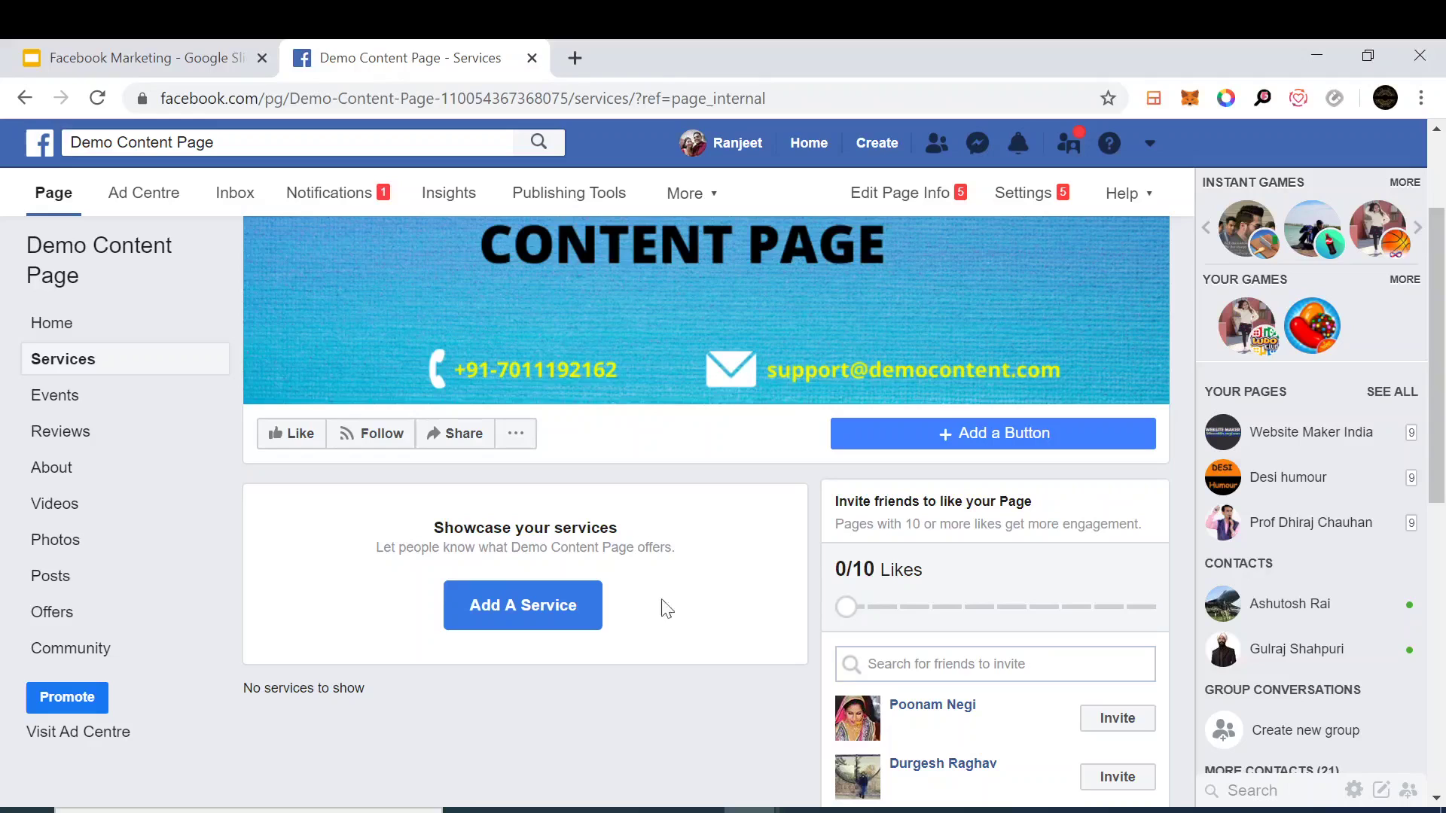
# Start a new service and name it Digital Marketing Course
pyautogui.click(563, 620)
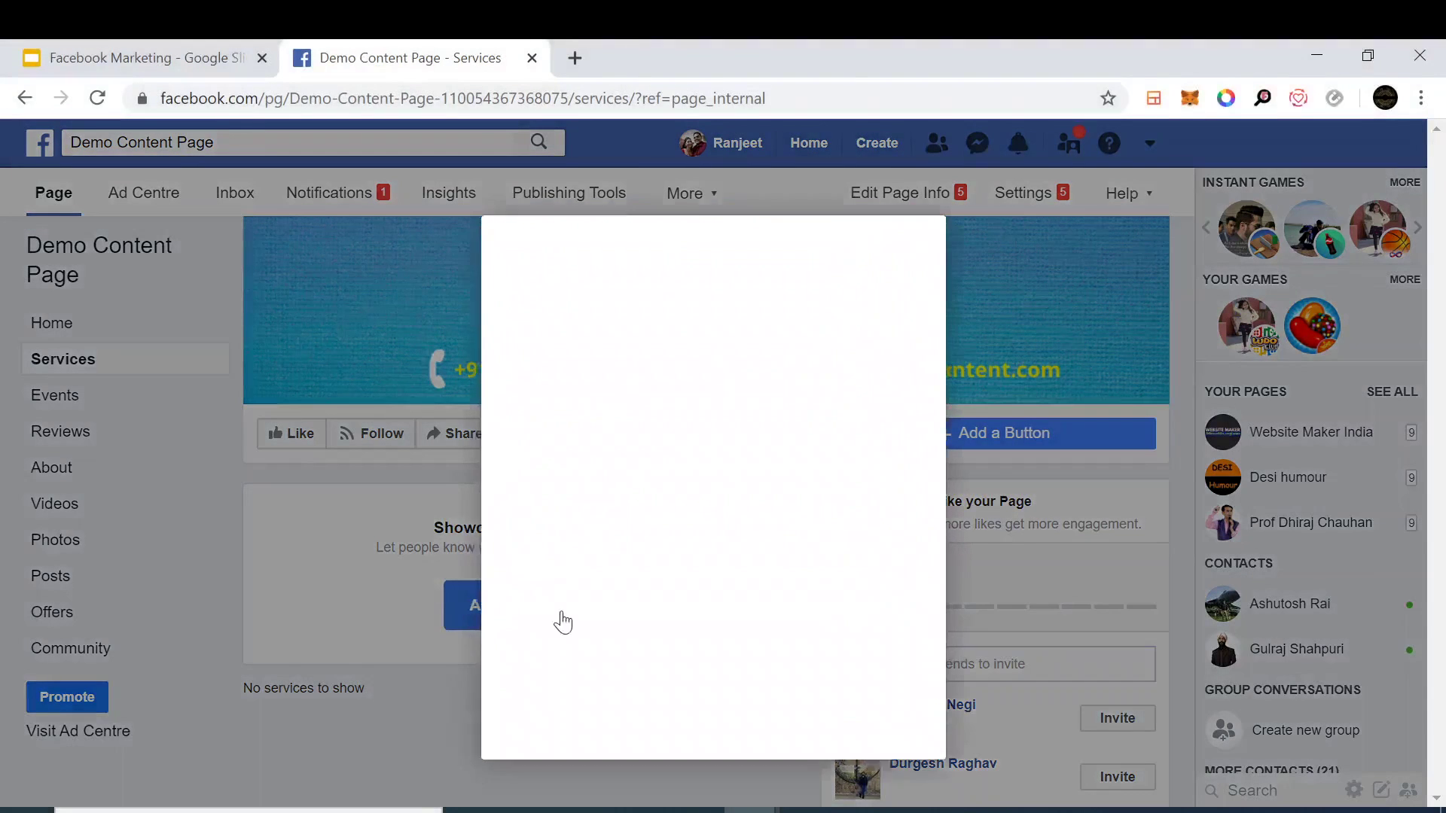
pyautogui.click(476, 267)
pyautogui.write('D')
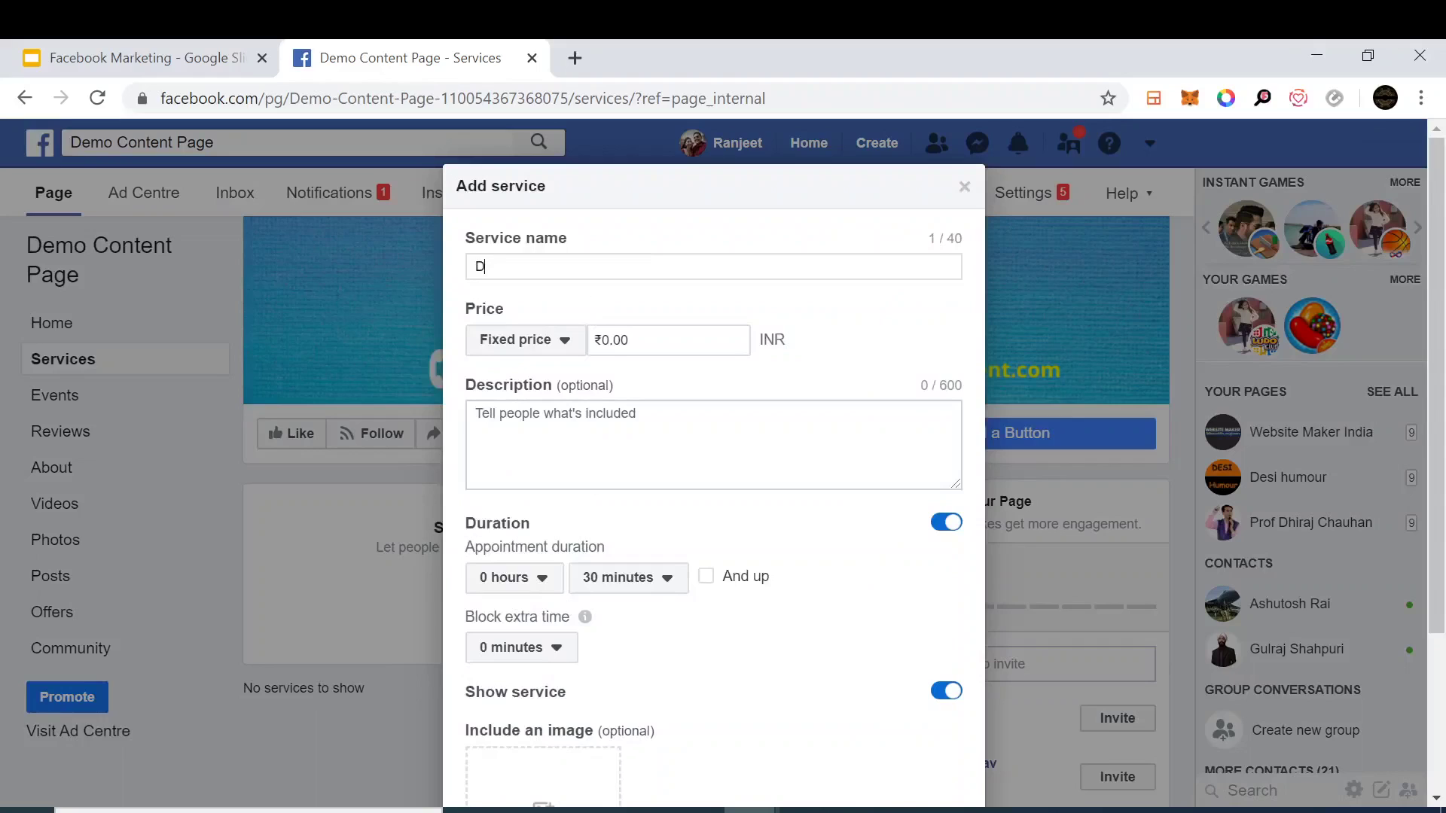
pyautogui.write('igitam')
pyautogui.press('BackSpace')
pyautogui.write('l Marketing Cour')
# Set the service's fixed price to 75000 INR
pyautogui.click(597, 340)
pyautogui.write('75000')
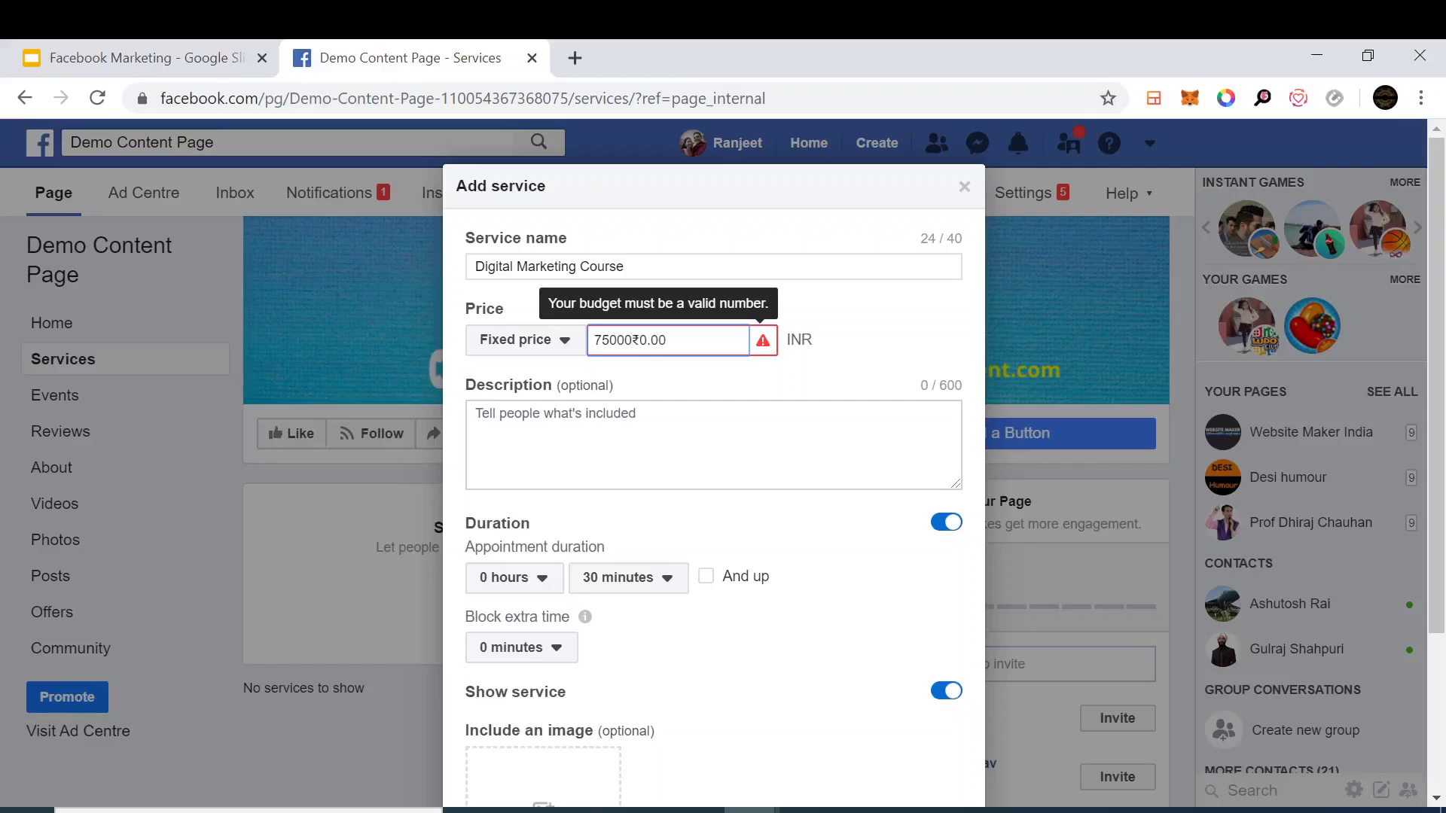
pyautogui.press('Delete')
pyautogui.press('Delete')
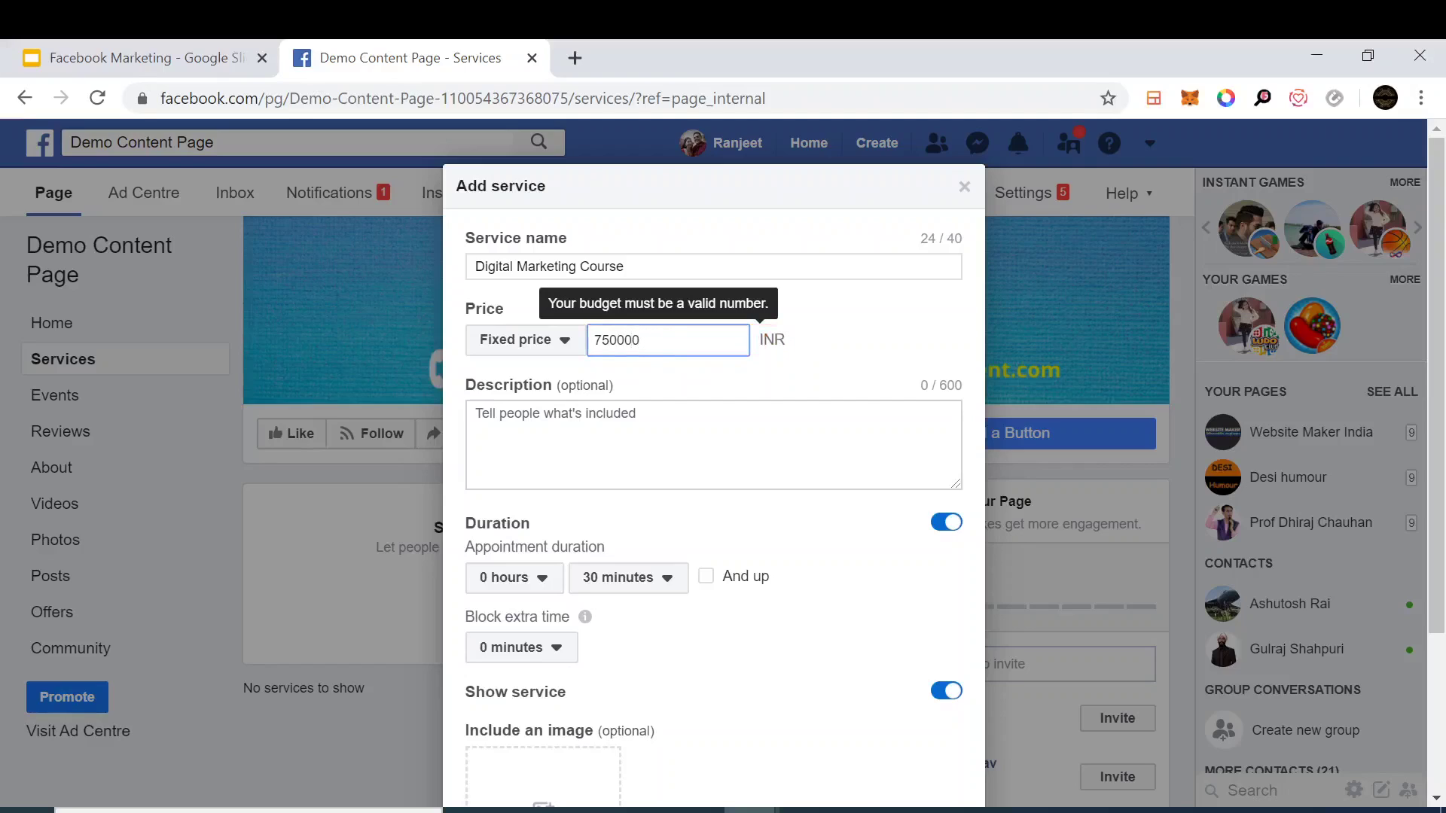
pyautogui.press('Tab')
# Describe the service as "Learn complete Digital Marketing in a Month." with "12 Course in 1." on a second line
pyautogui.write('Learn complete Digita')
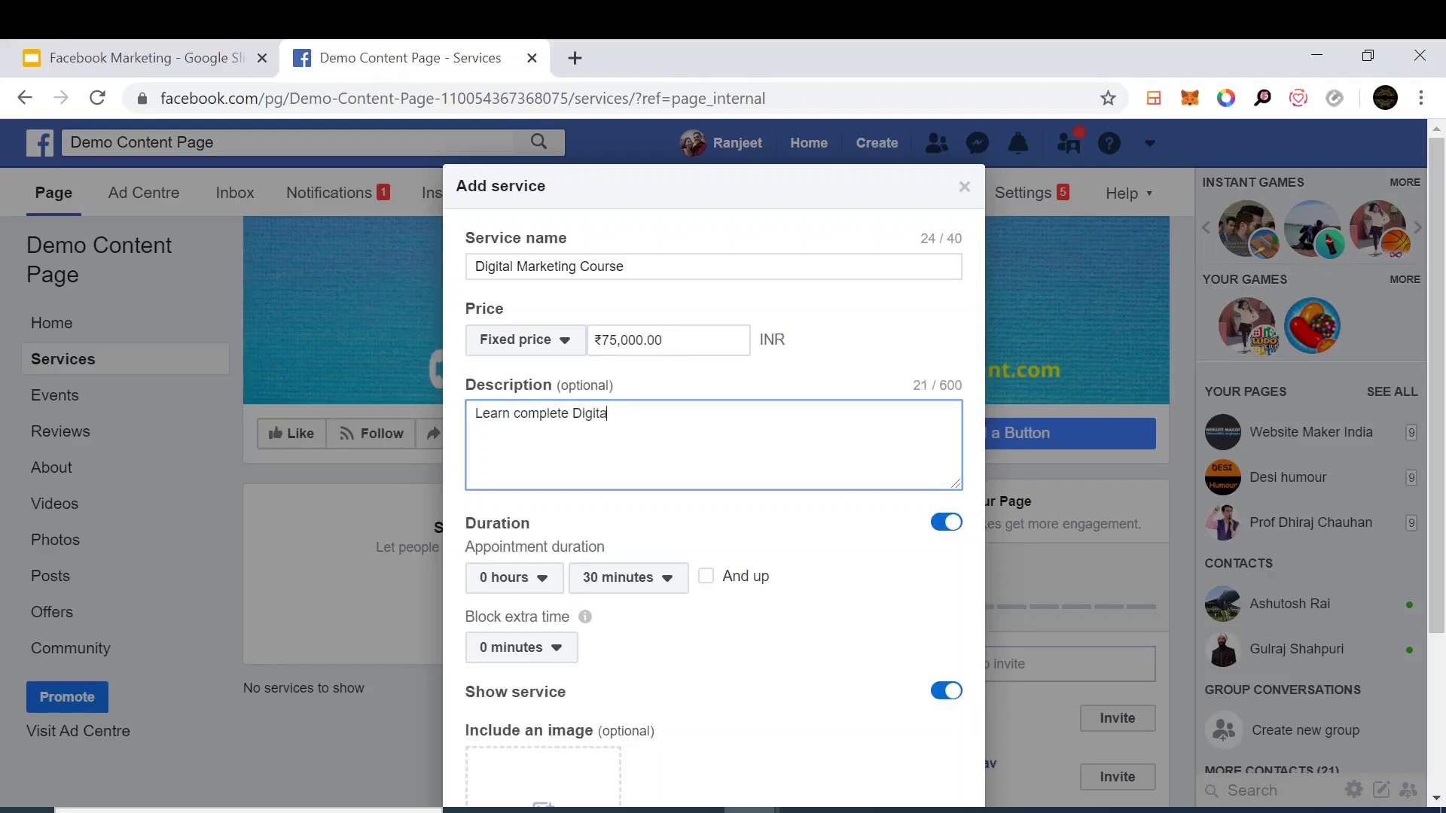
pyautogui.write('l Marketing in a Month')
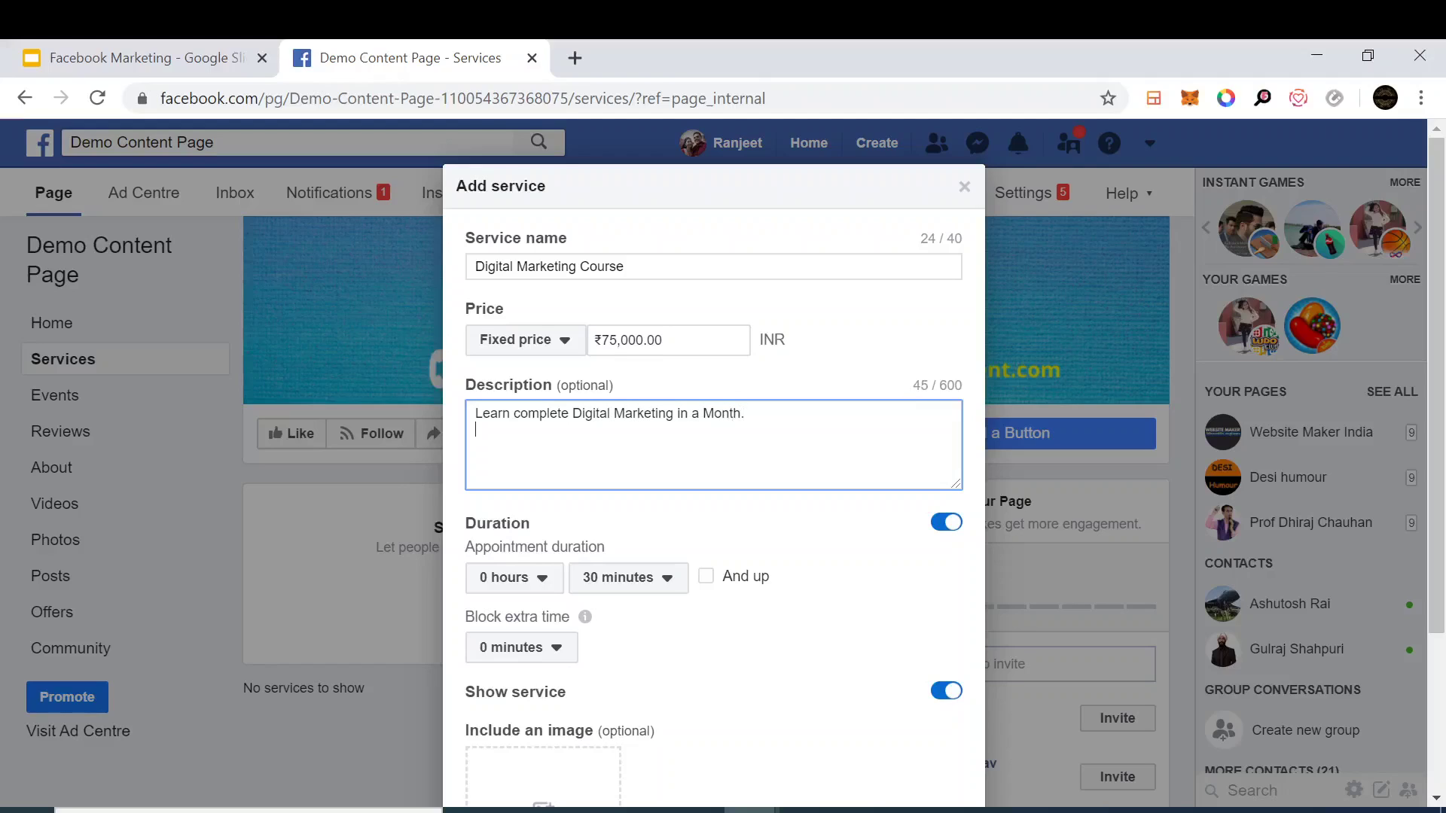
pyautogui.write('.')
pyautogui.press('Return')
pyautogui.write('12 Course in')
# Switch the service's duration setting off and back on, and discard the new service
pyautogui.scroll(-3, 707, 484)
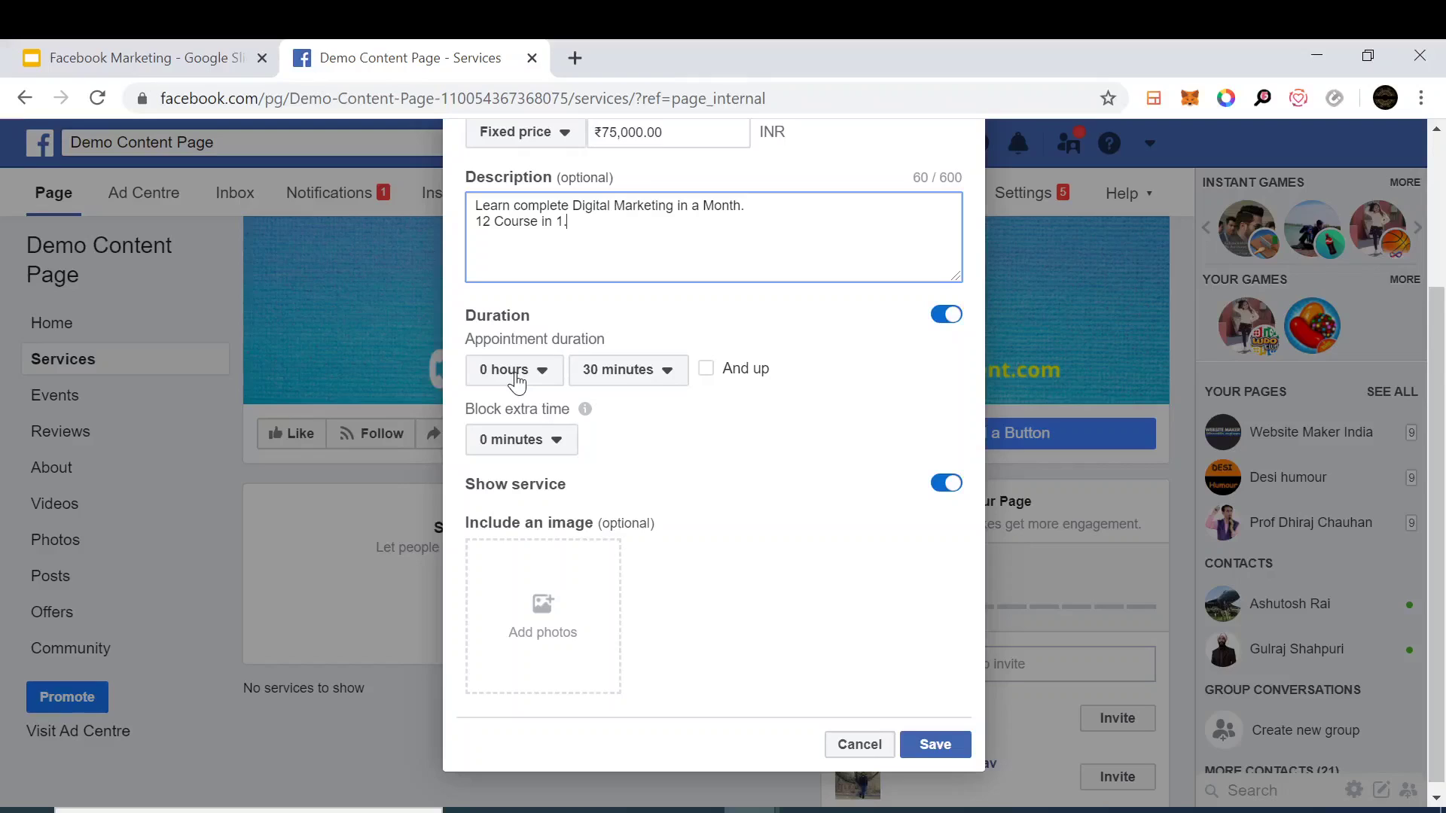
pyautogui.click(944, 315)
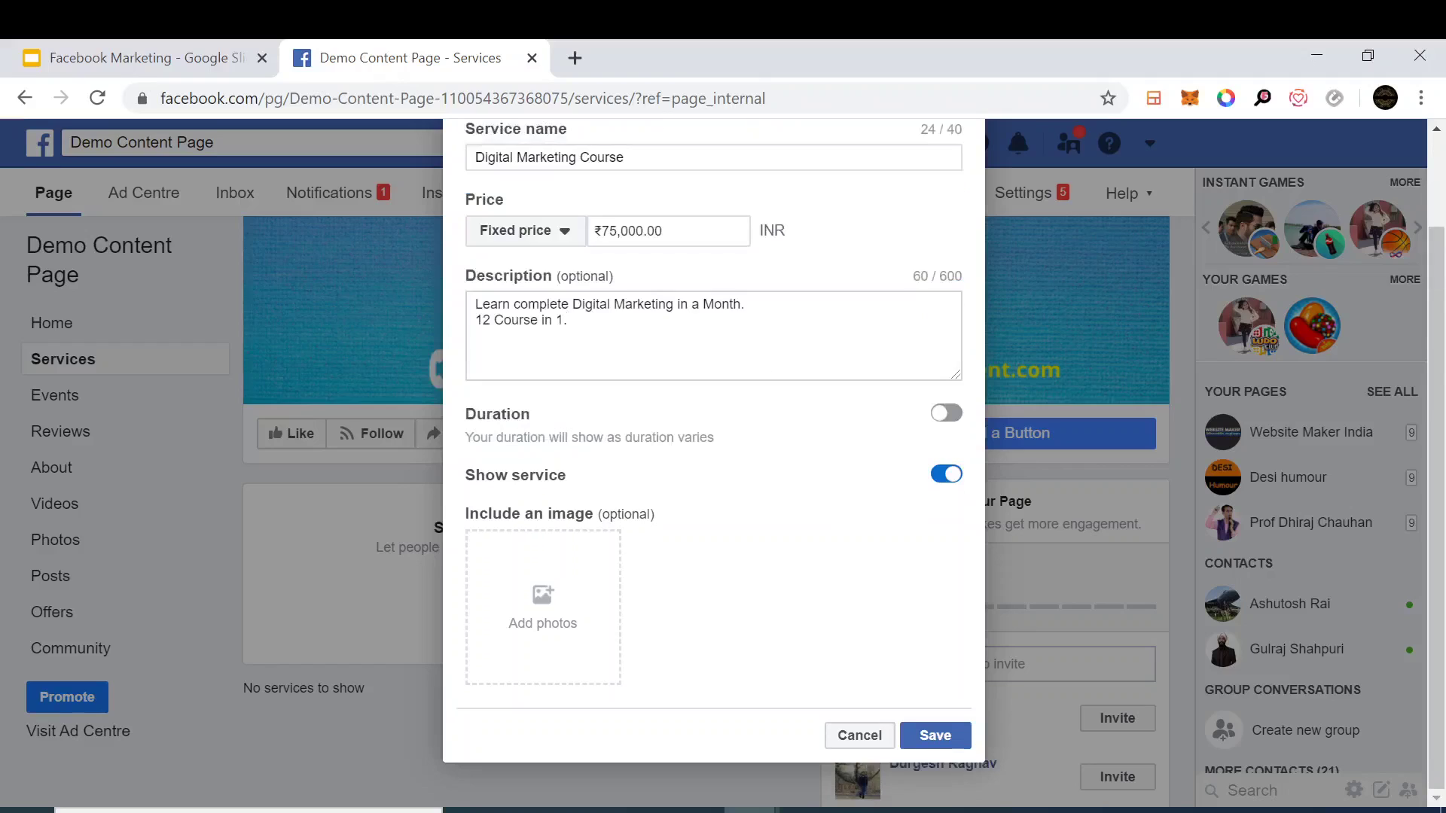
pyautogui.click(947, 414)
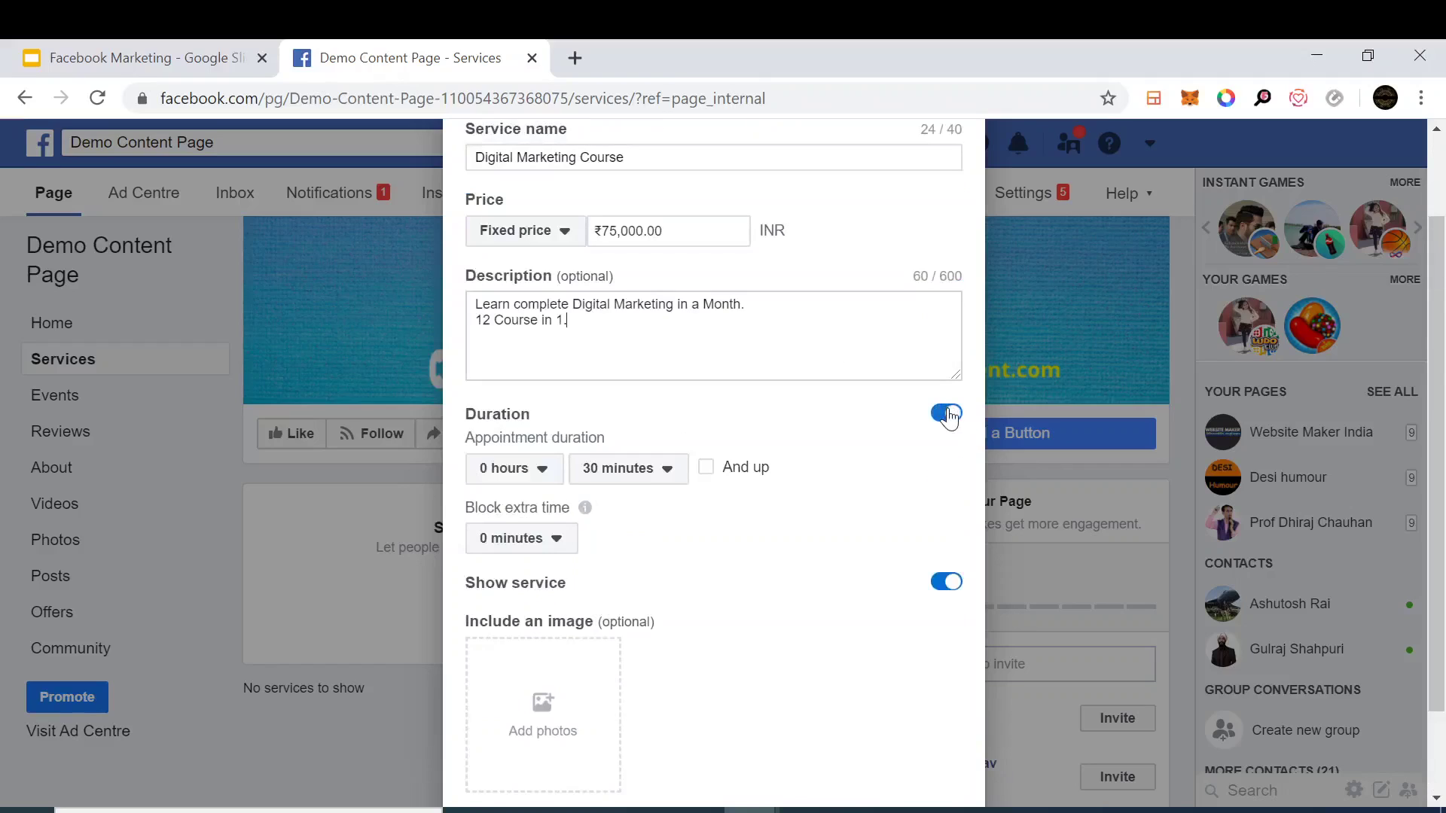
pyautogui.scroll(-2, 662, 482)
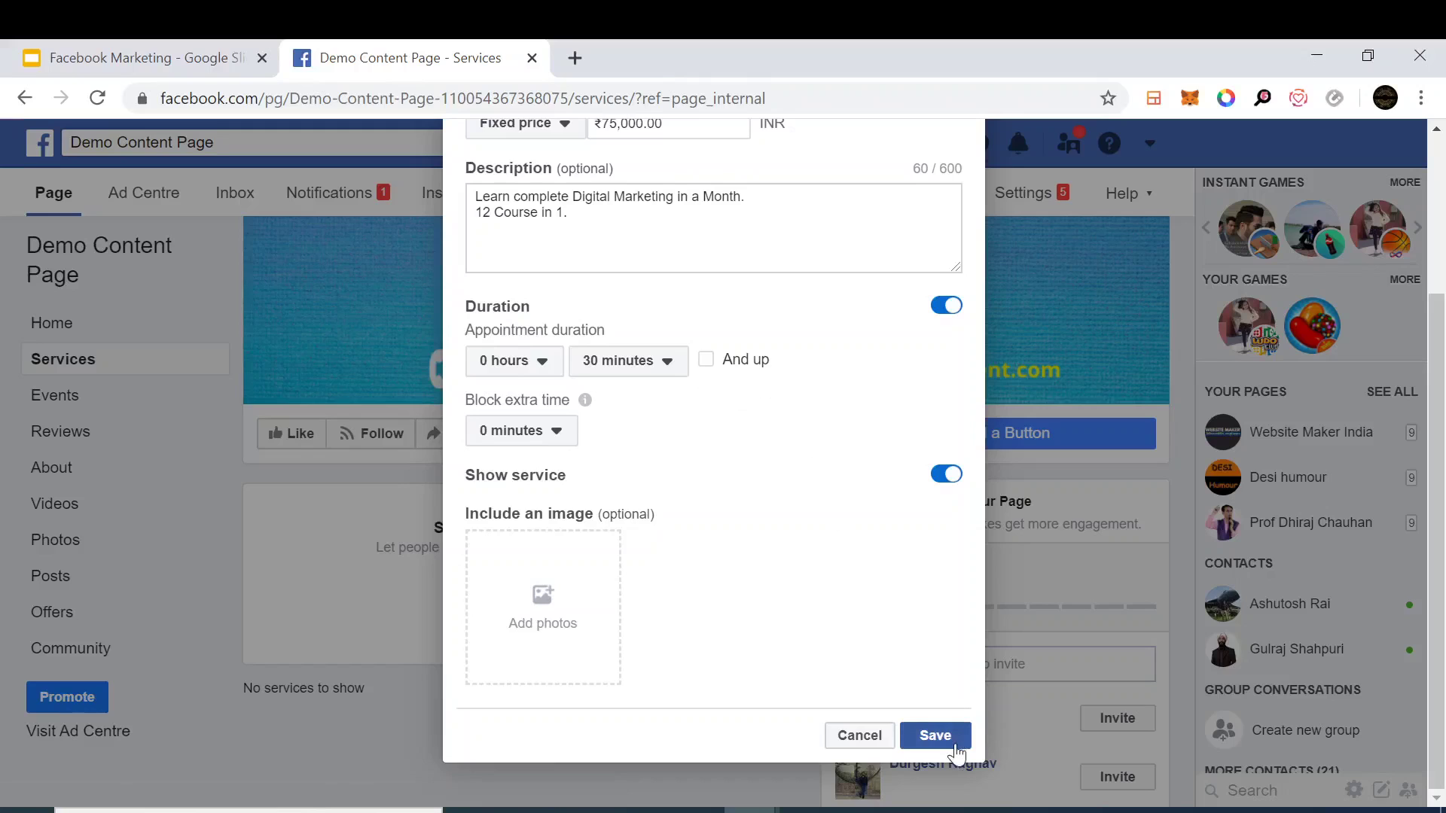
pyautogui.click(859, 736)
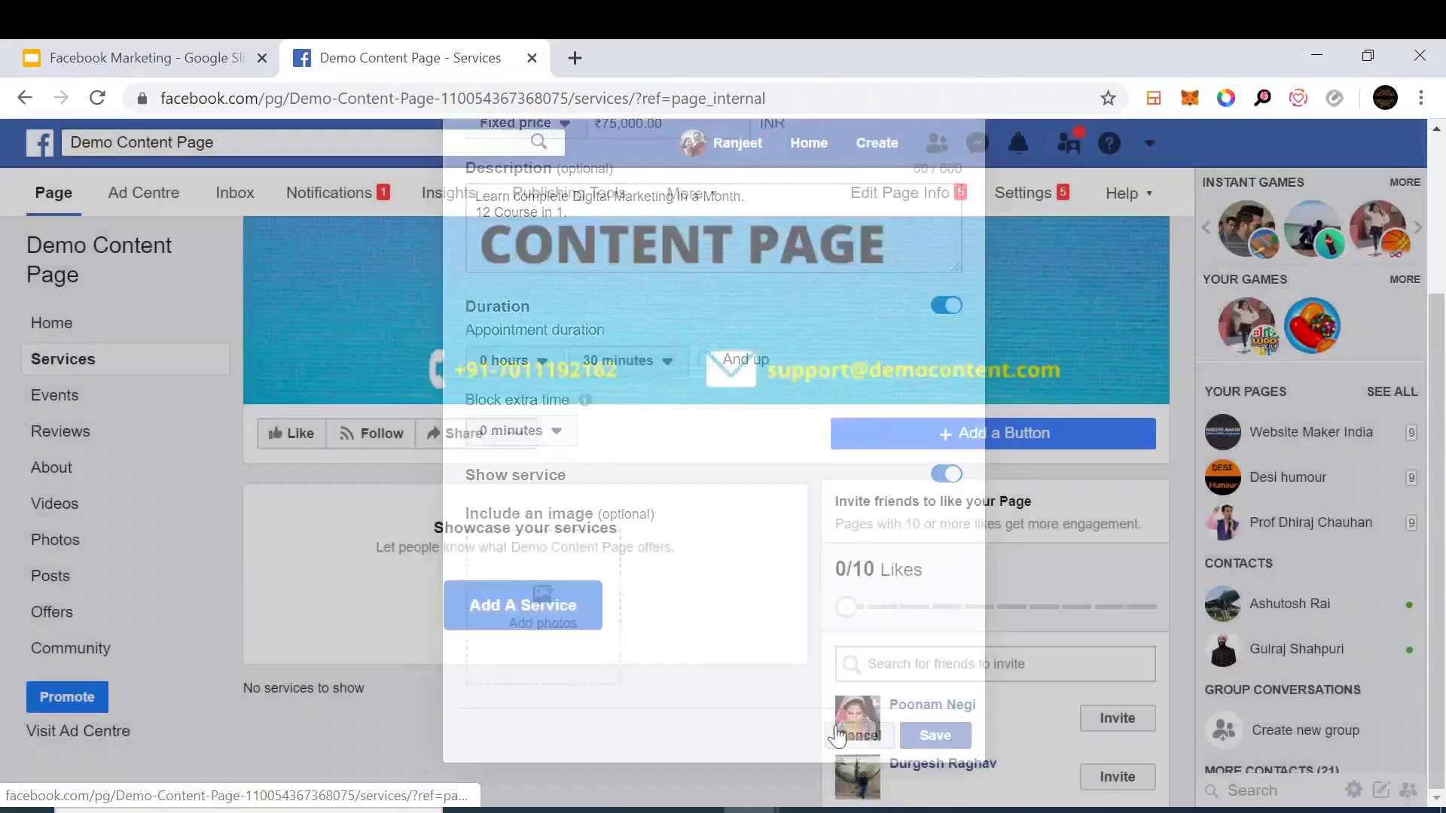
pyautogui.click(507, 616)
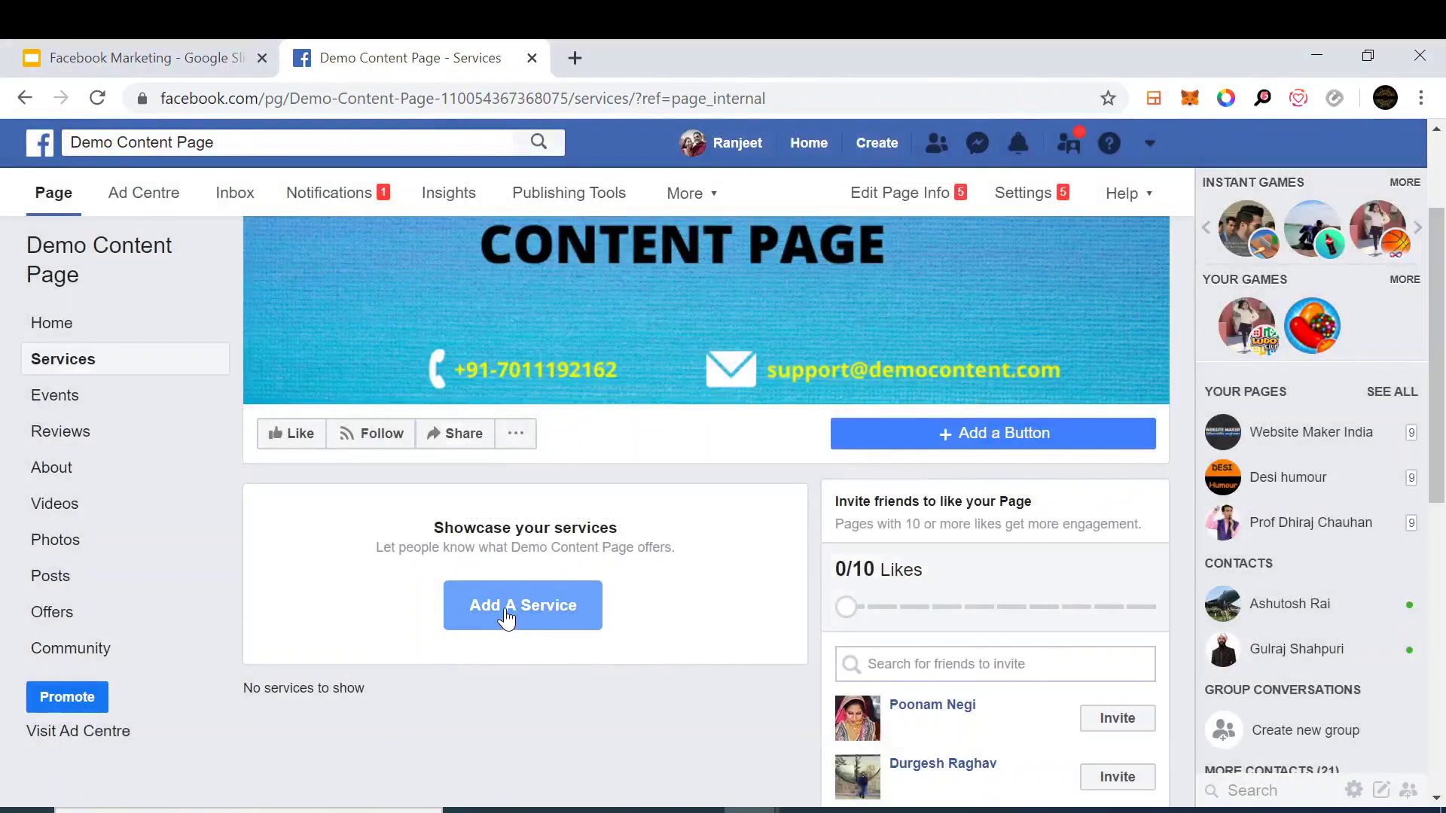
# Open the page's Events section and start creating a new event
pyautogui.scroll(-1, 503, 615)
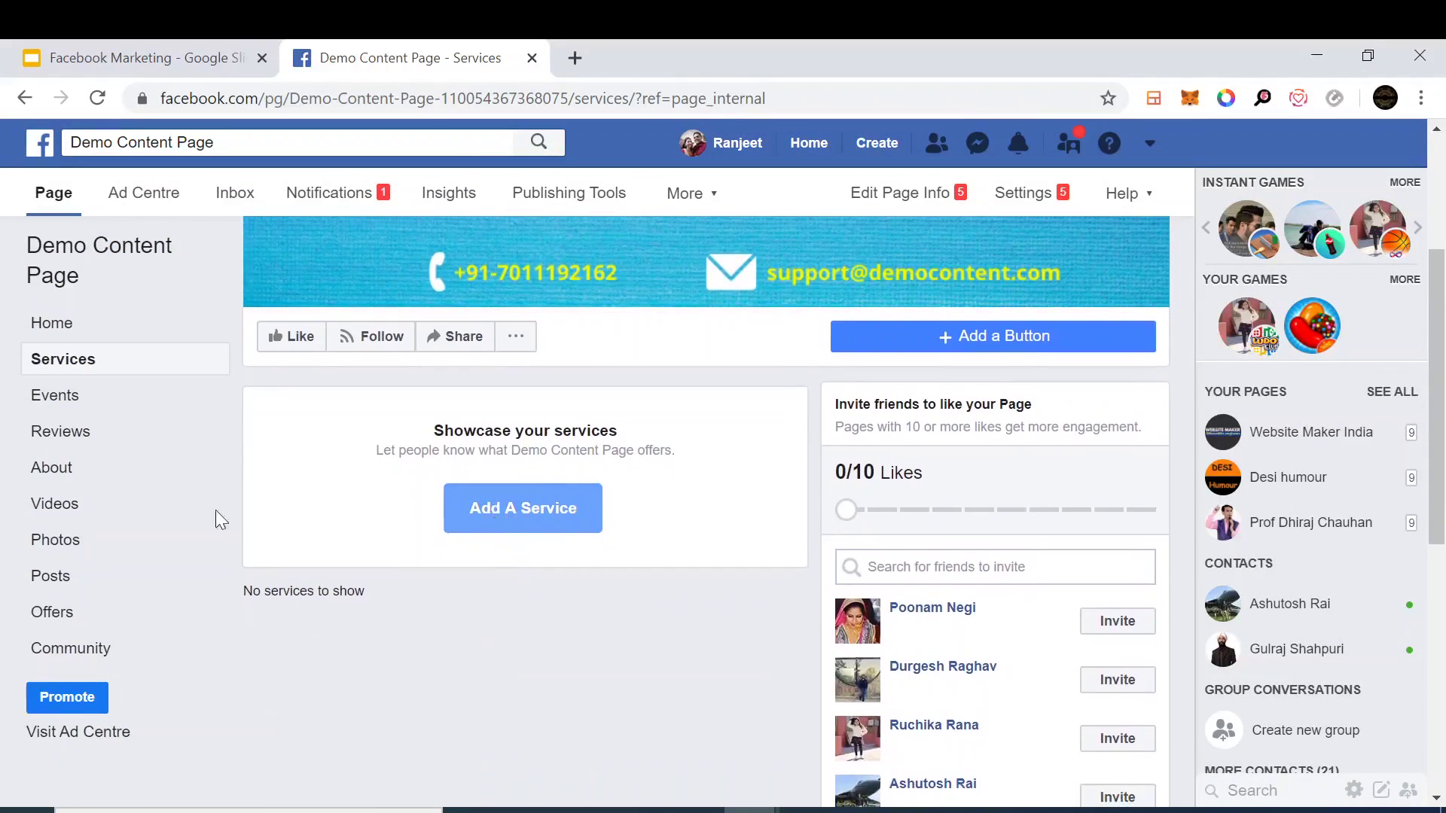
pyautogui.click(60, 395)
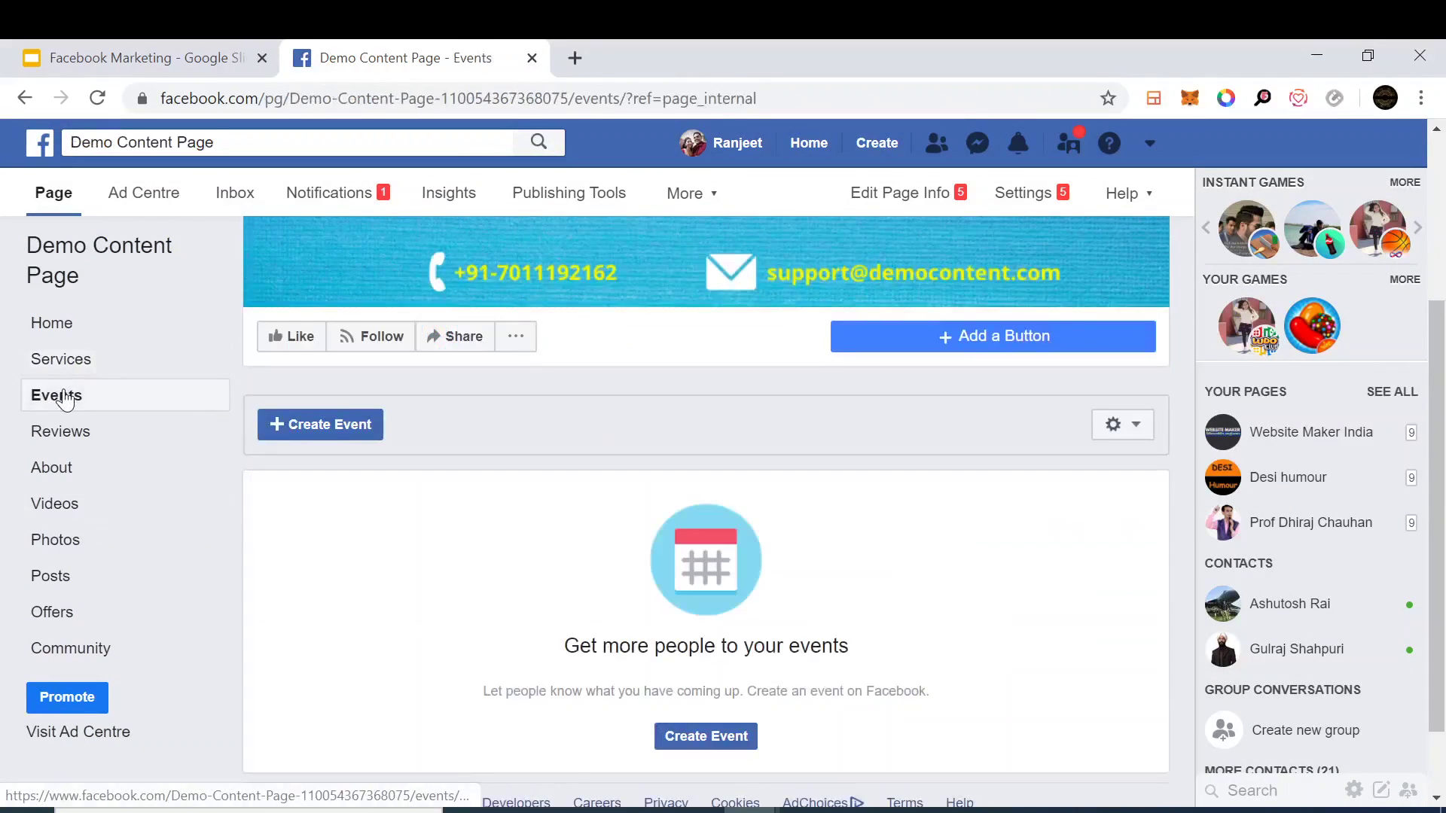
pyautogui.scroll(-1, 576, 510)
pyautogui.scroll(-1, 576, 510)
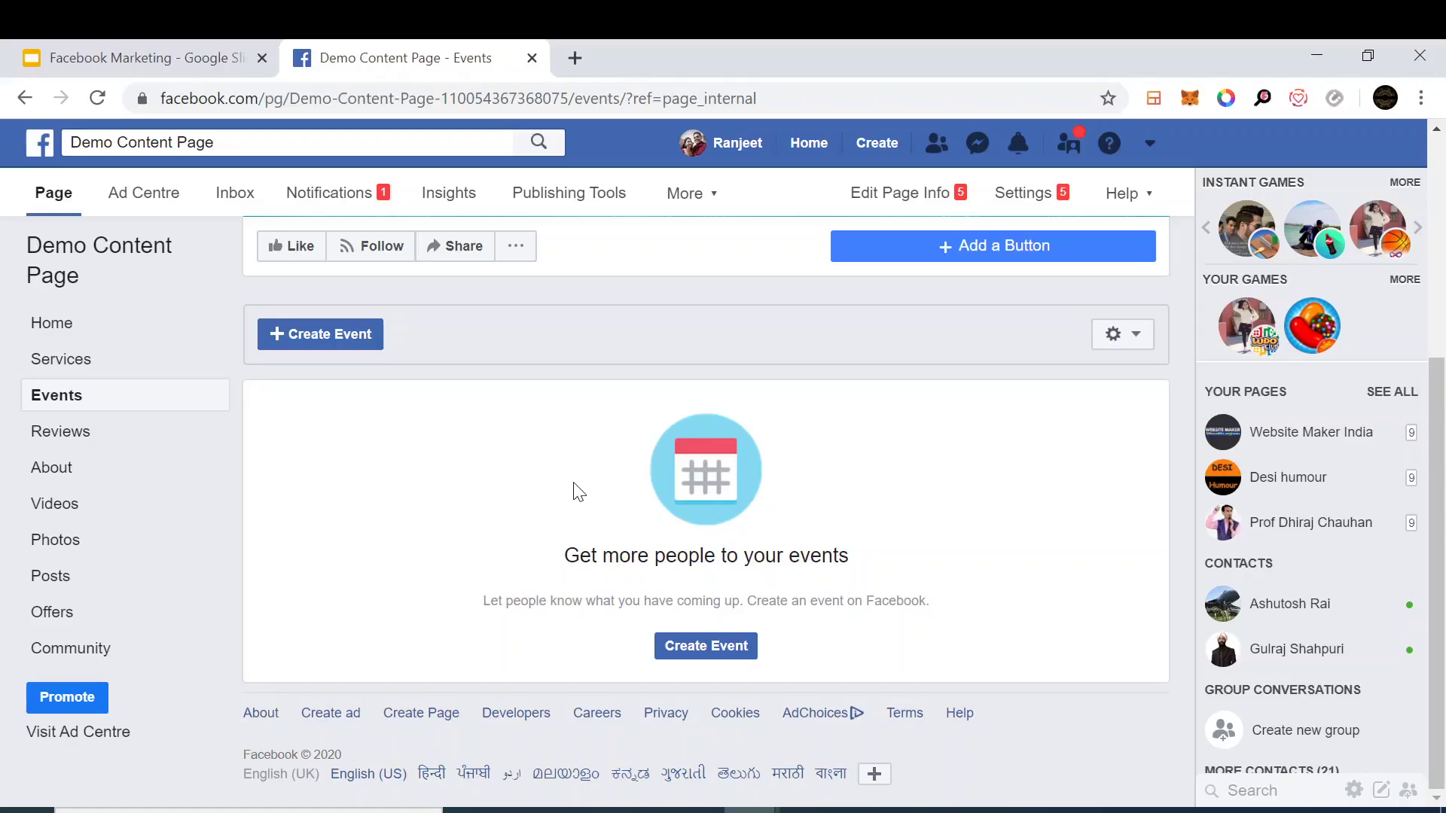
pyautogui.click(699, 650)
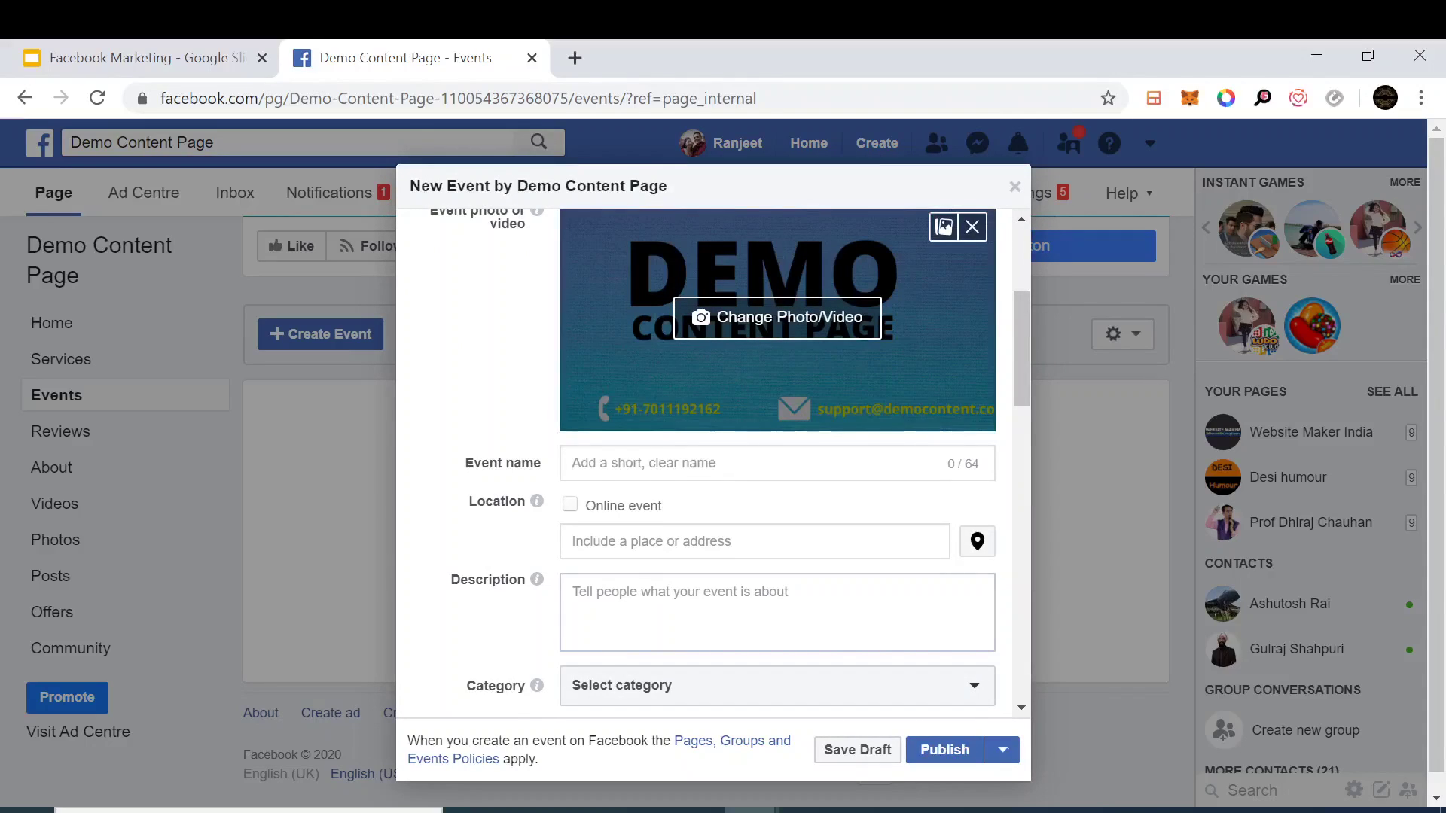
# Try out the online event option for the event's location, dismiss its tip and switch the option off again
pyautogui.scroll(-1, 733, 416)
pyautogui.click(570, 424)
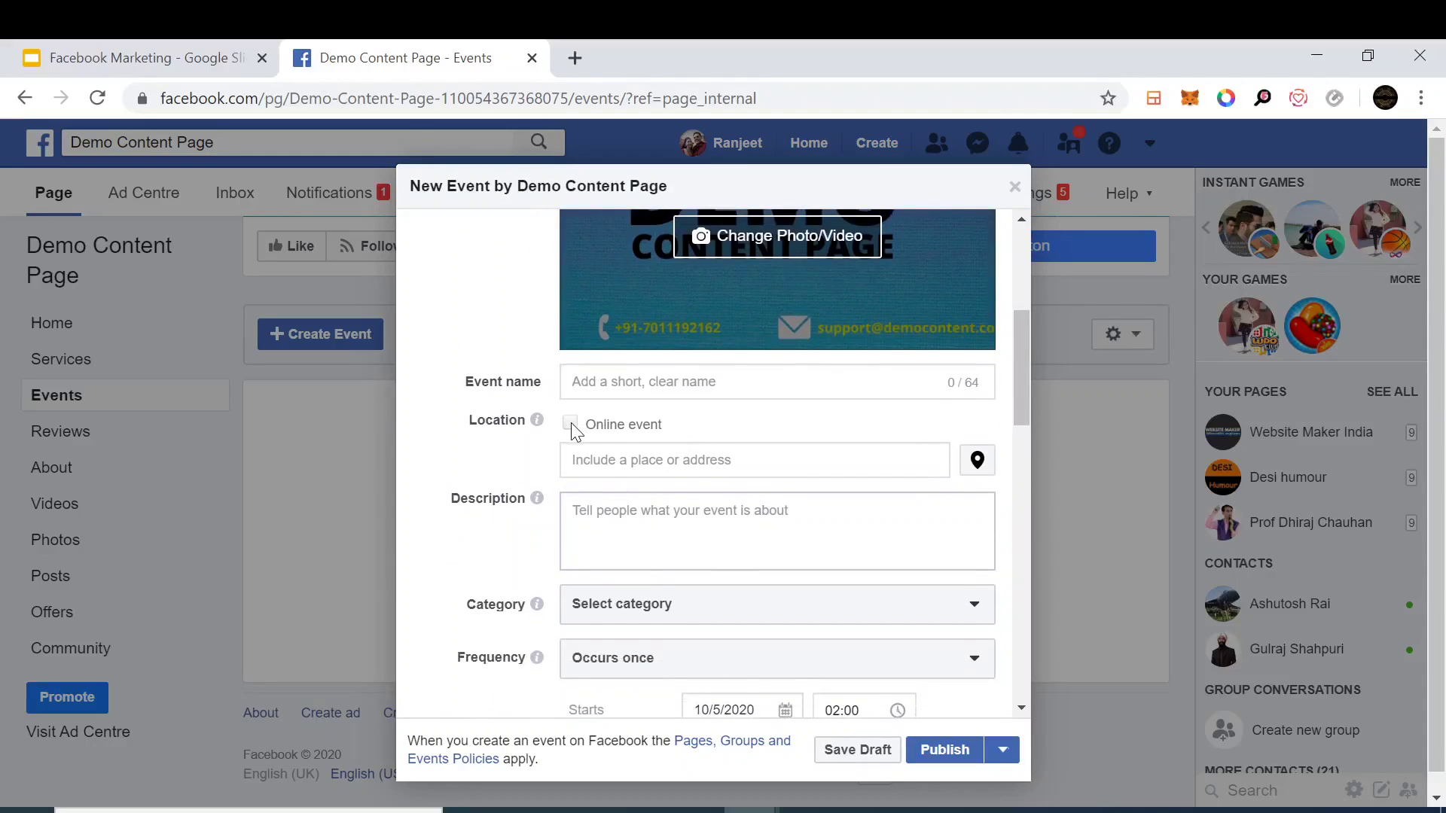
pyautogui.click(570, 424)
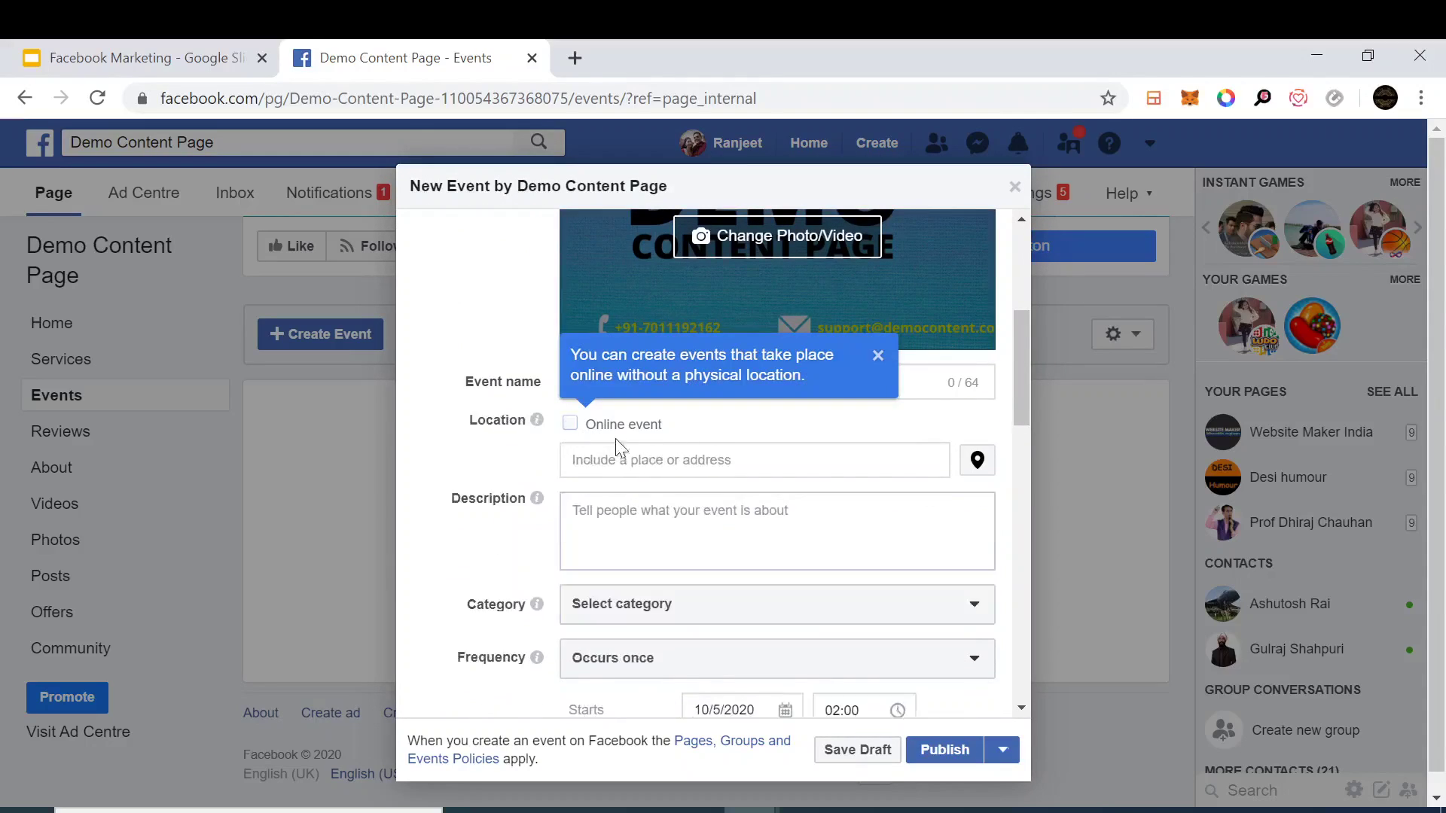
pyautogui.scroll(-1, 655, 460)
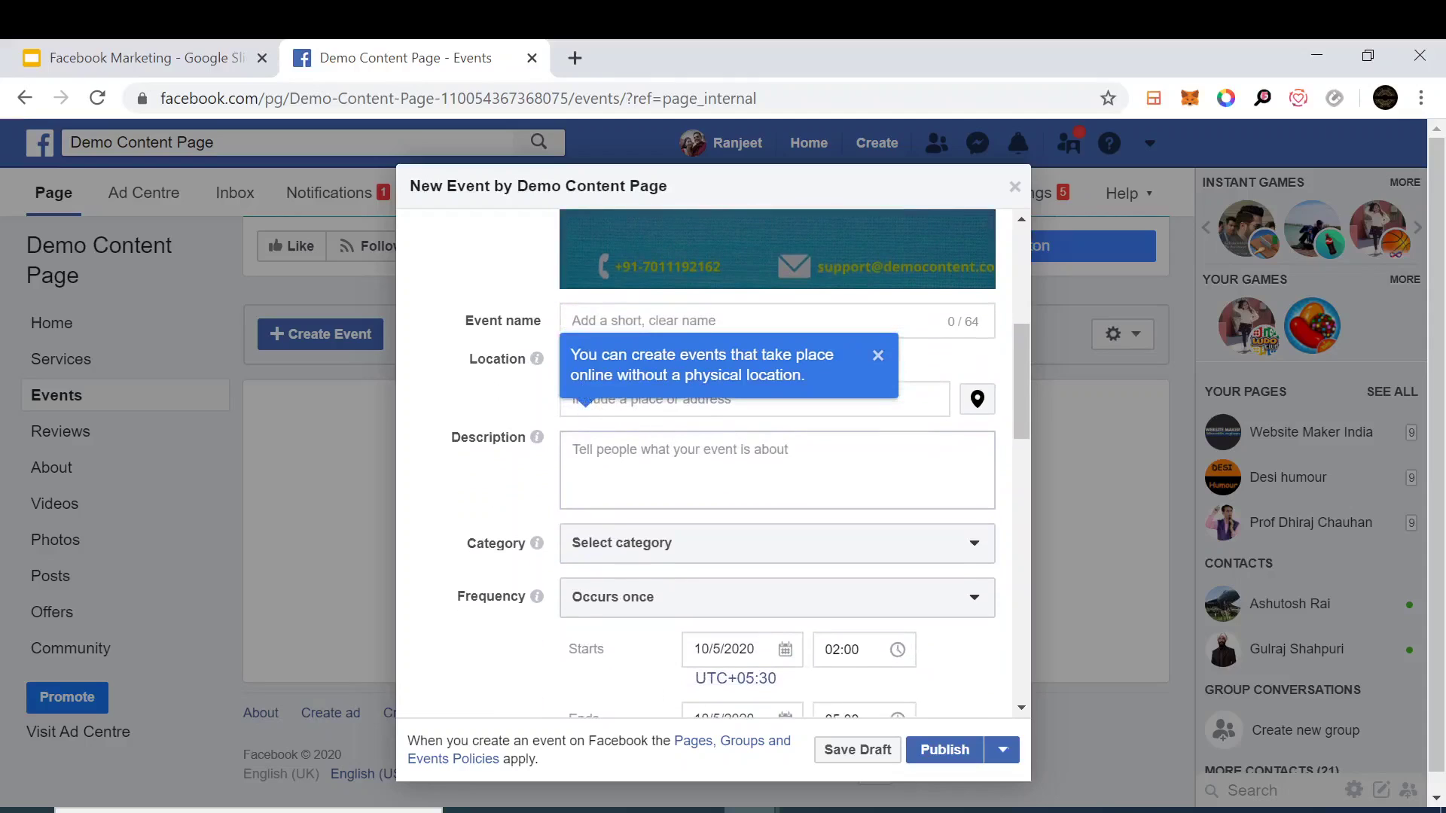
pyautogui.click(881, 357)
pyautogui.click(570, 362)
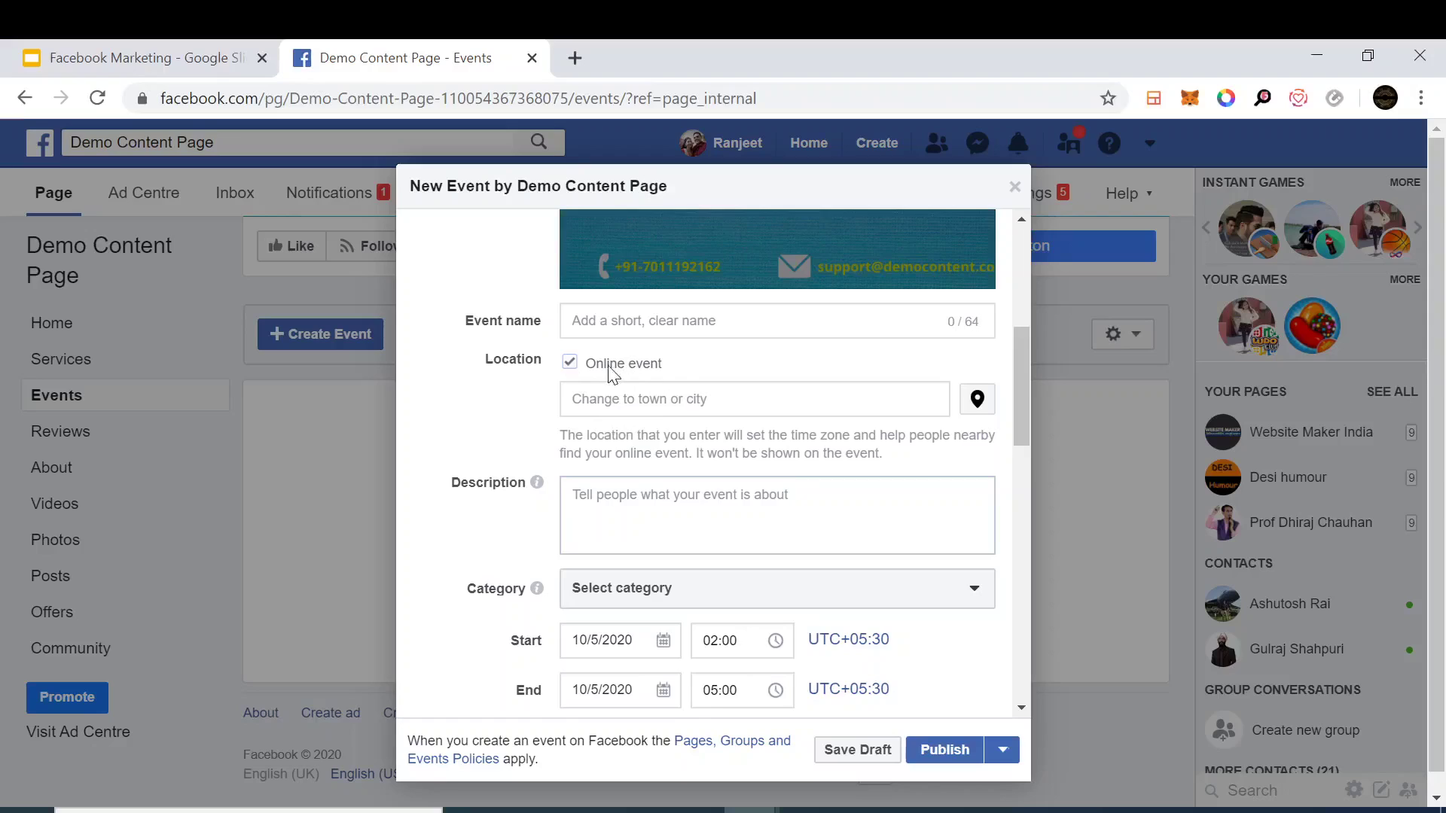
pyautogui.click(570, 363)
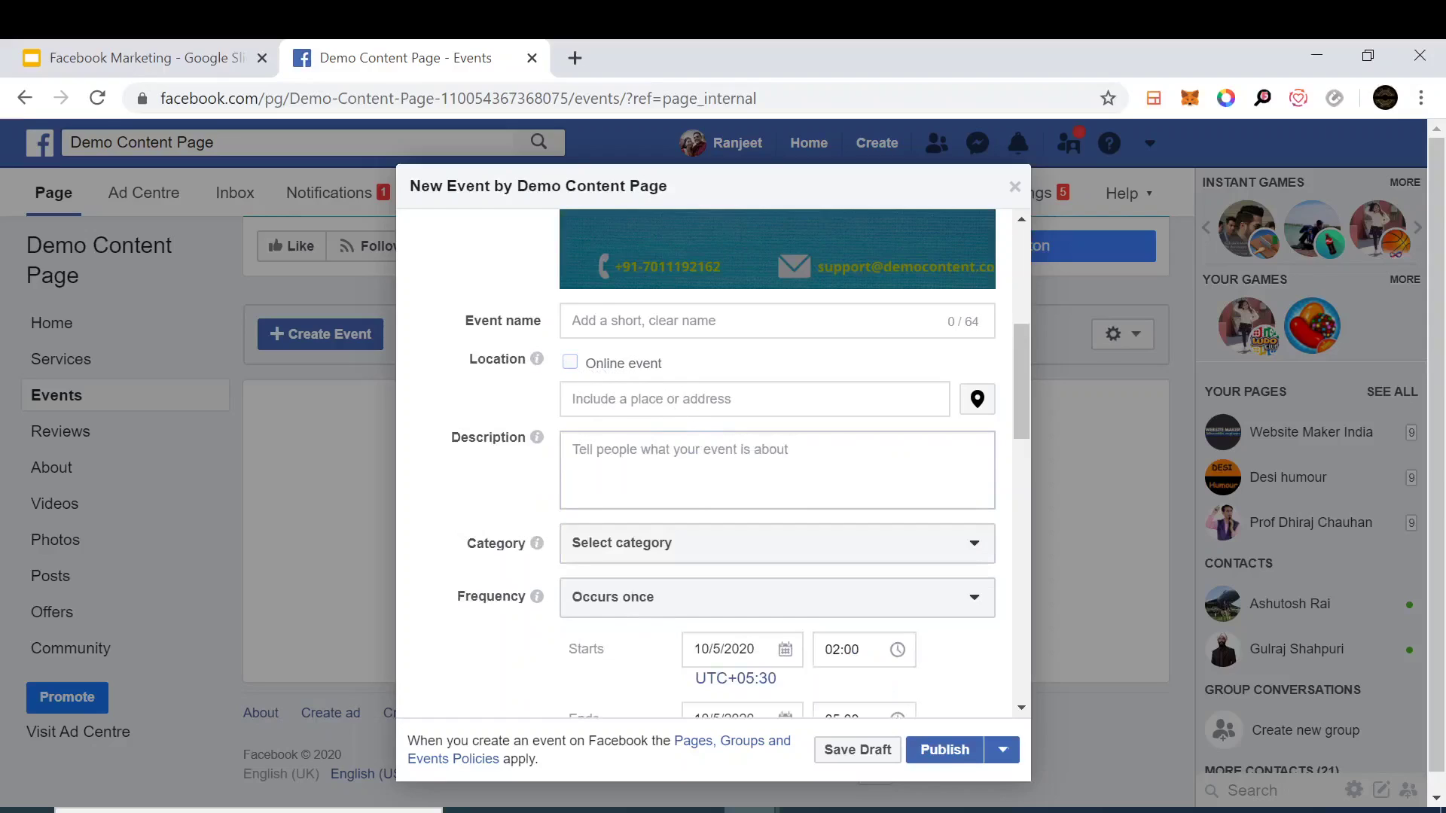
# Look through all the category choices for the event without selecting one
pyautogui.click(615, 437)
pyautogui.scroll(-1, 615, 437)
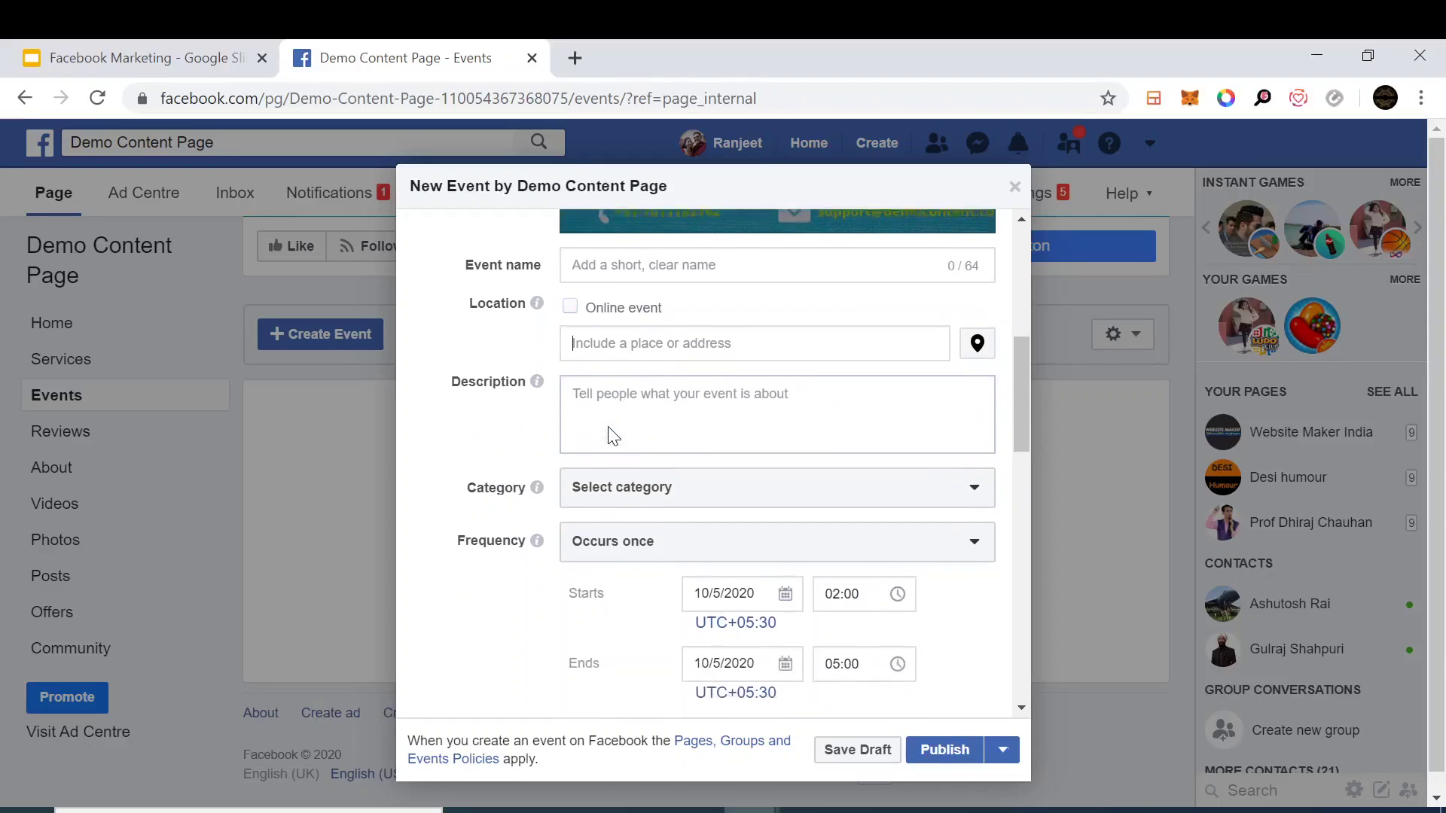
pyautogui.click(653, 490)
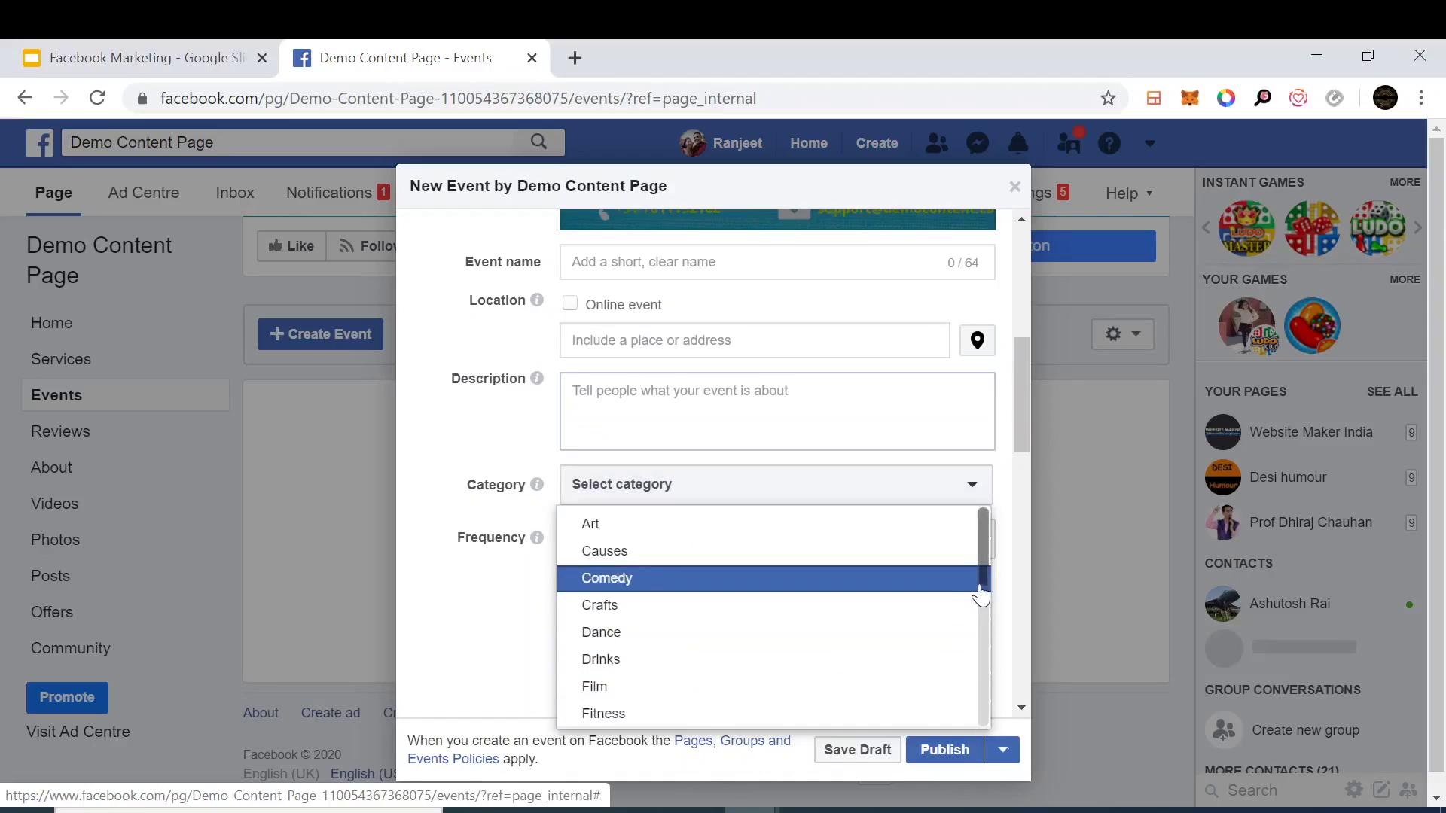
pyautogui.scroll(-4, 983, 592)
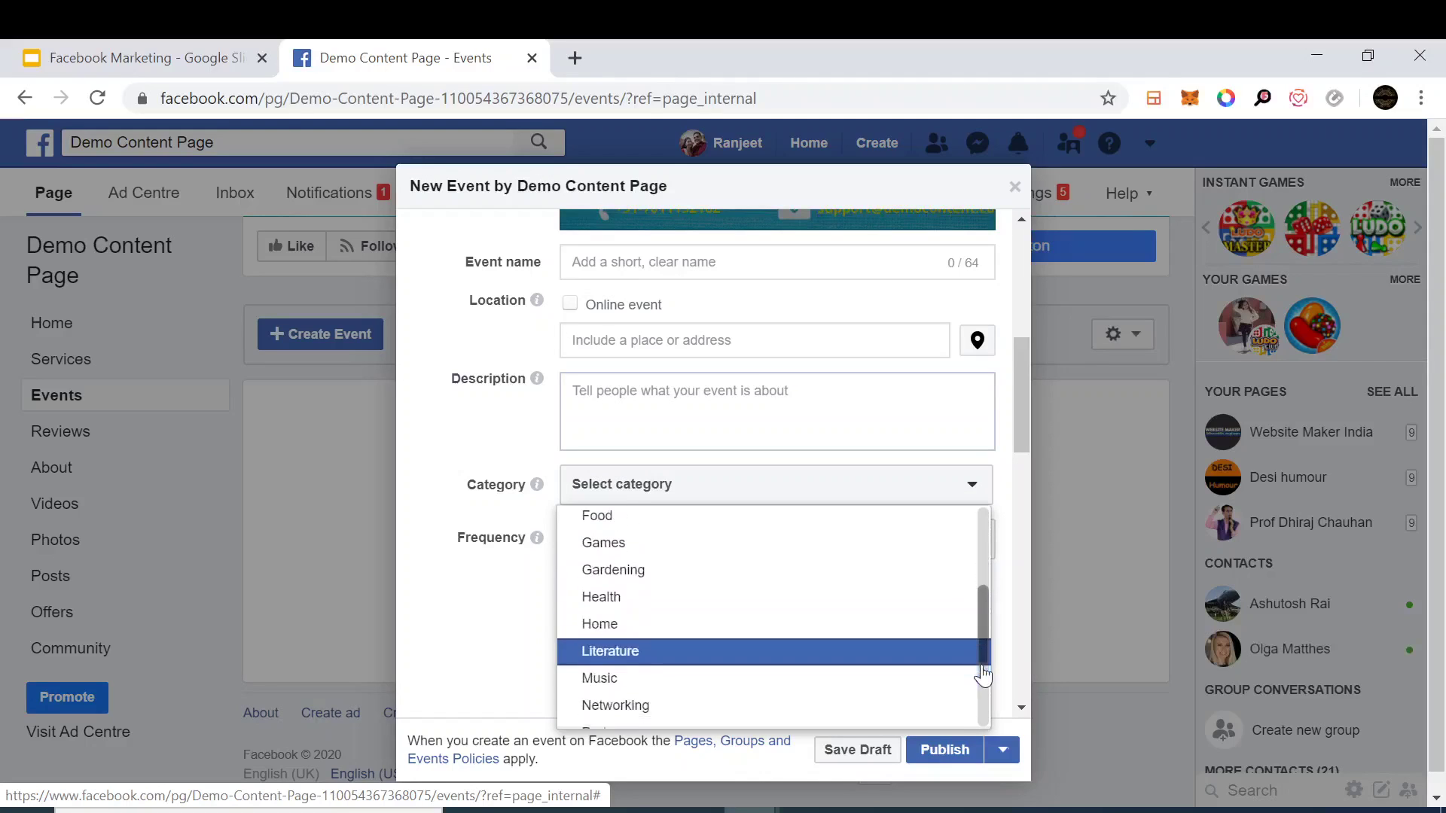
pyautogui.scroll(-2, 972, 712)
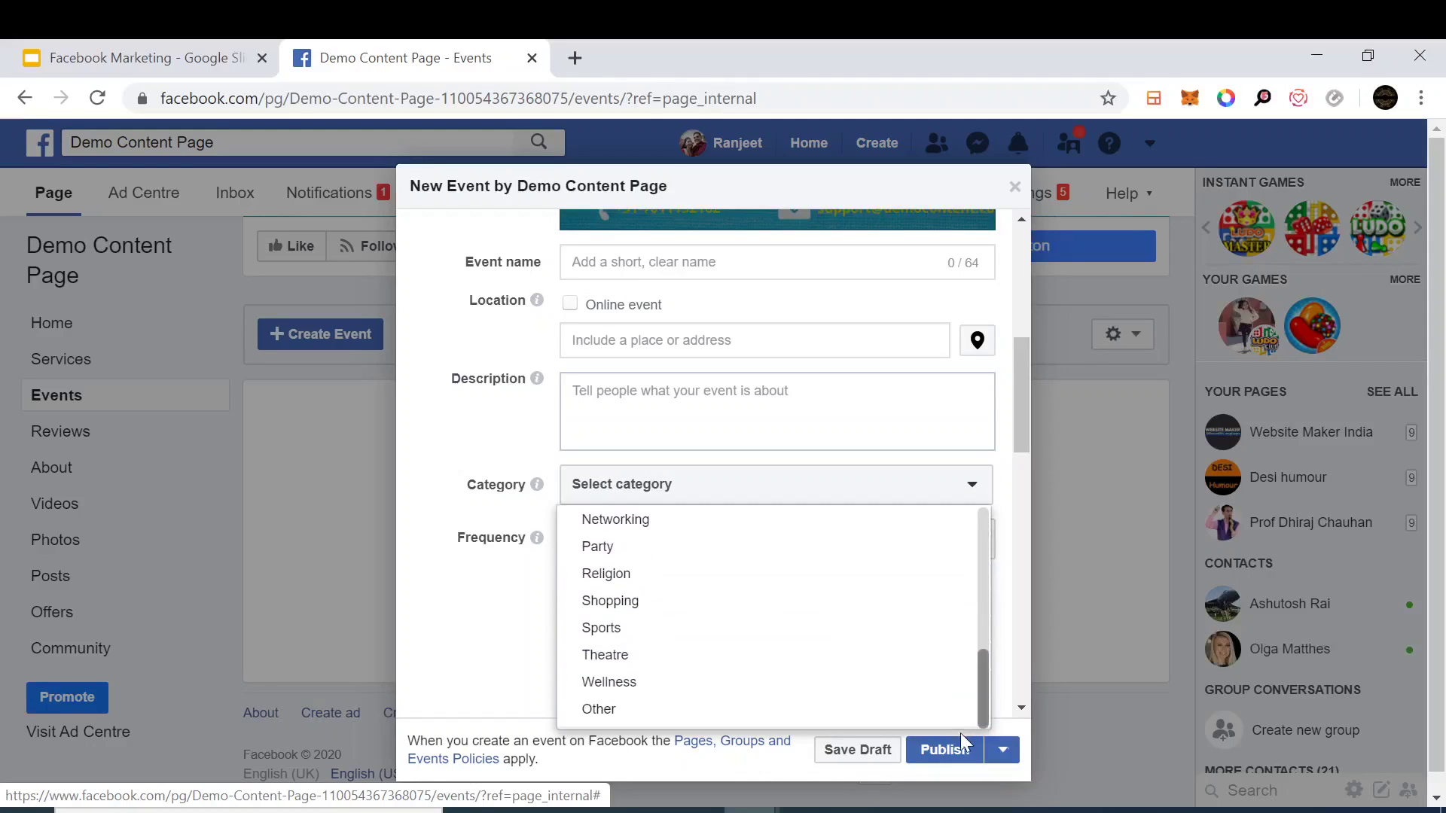
pyautogui.click(523, 631)
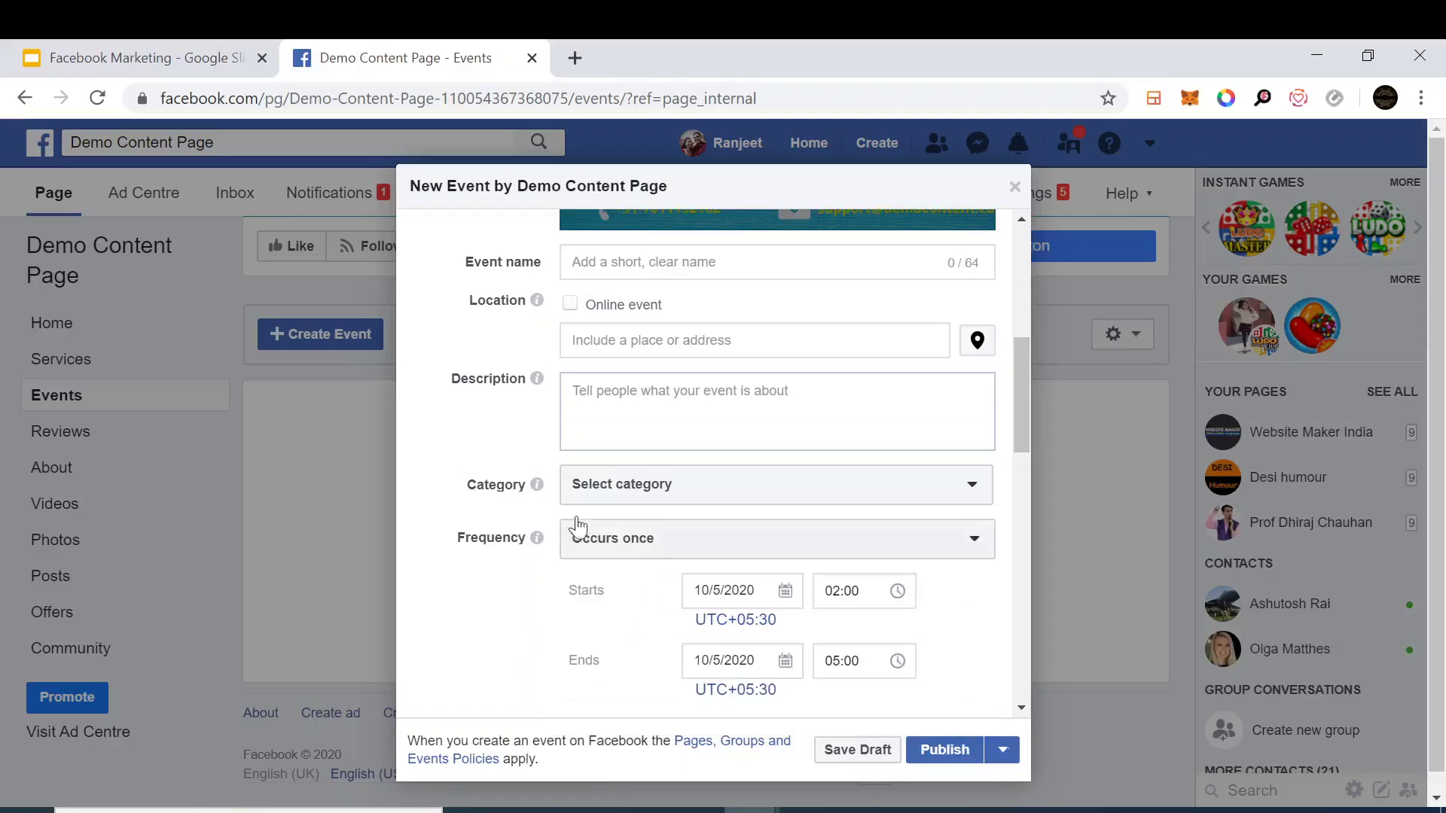
# Open the custom frequency calendar for the event and cancel the date selection
pyautogui.click(603, 558)
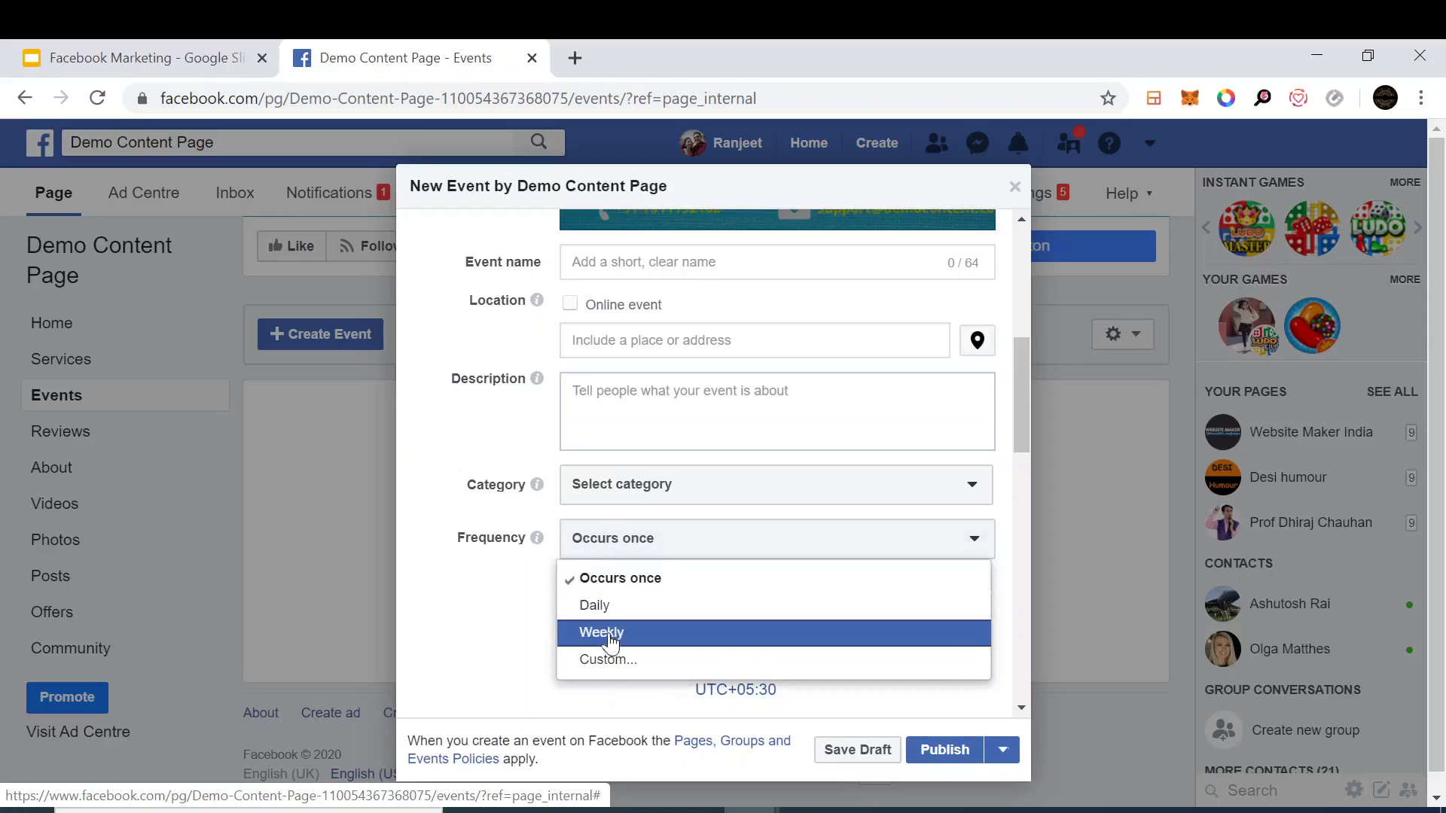
pyautogui.click(603, 659)
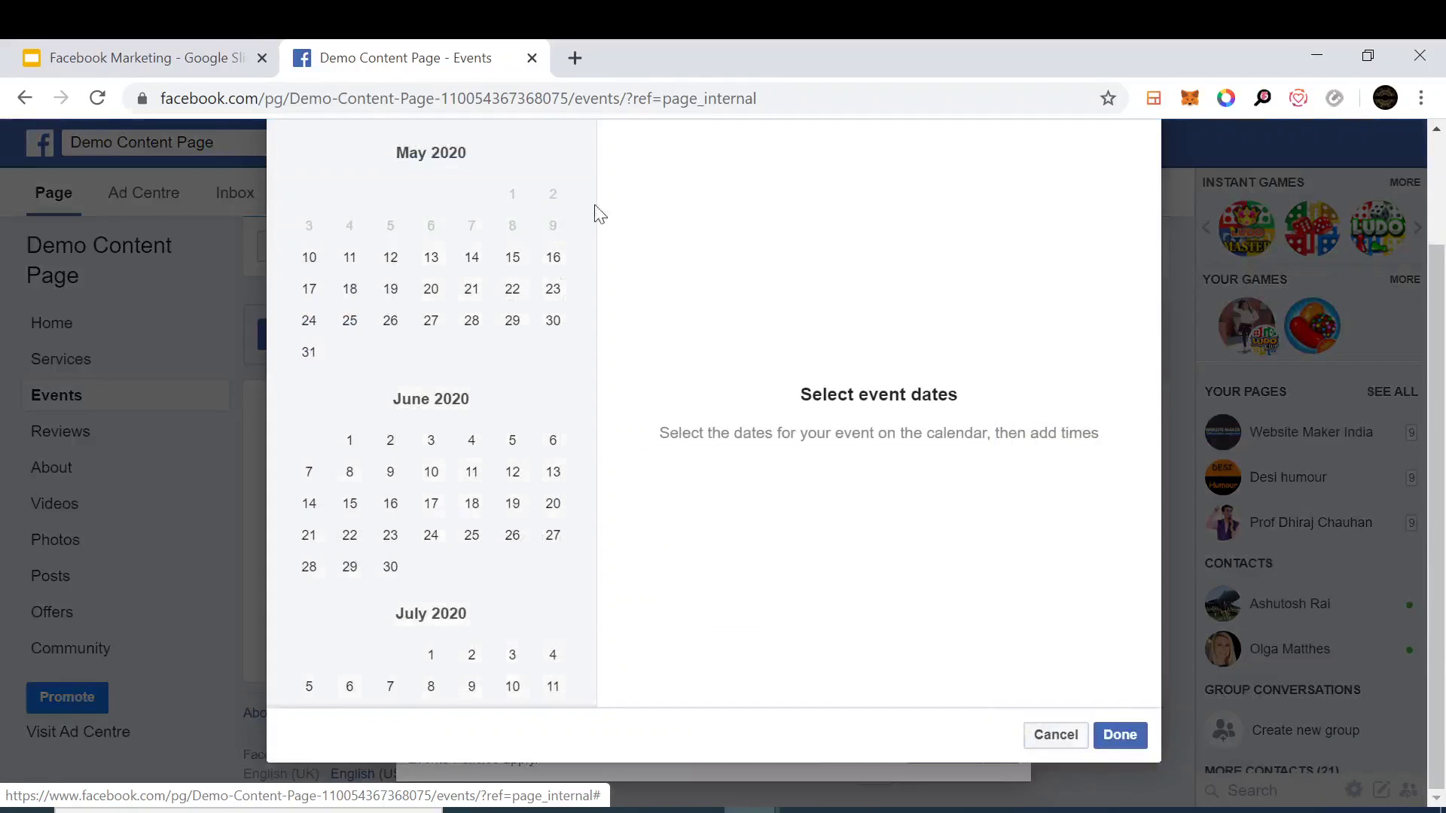
pyautogui.click(1026, 737)
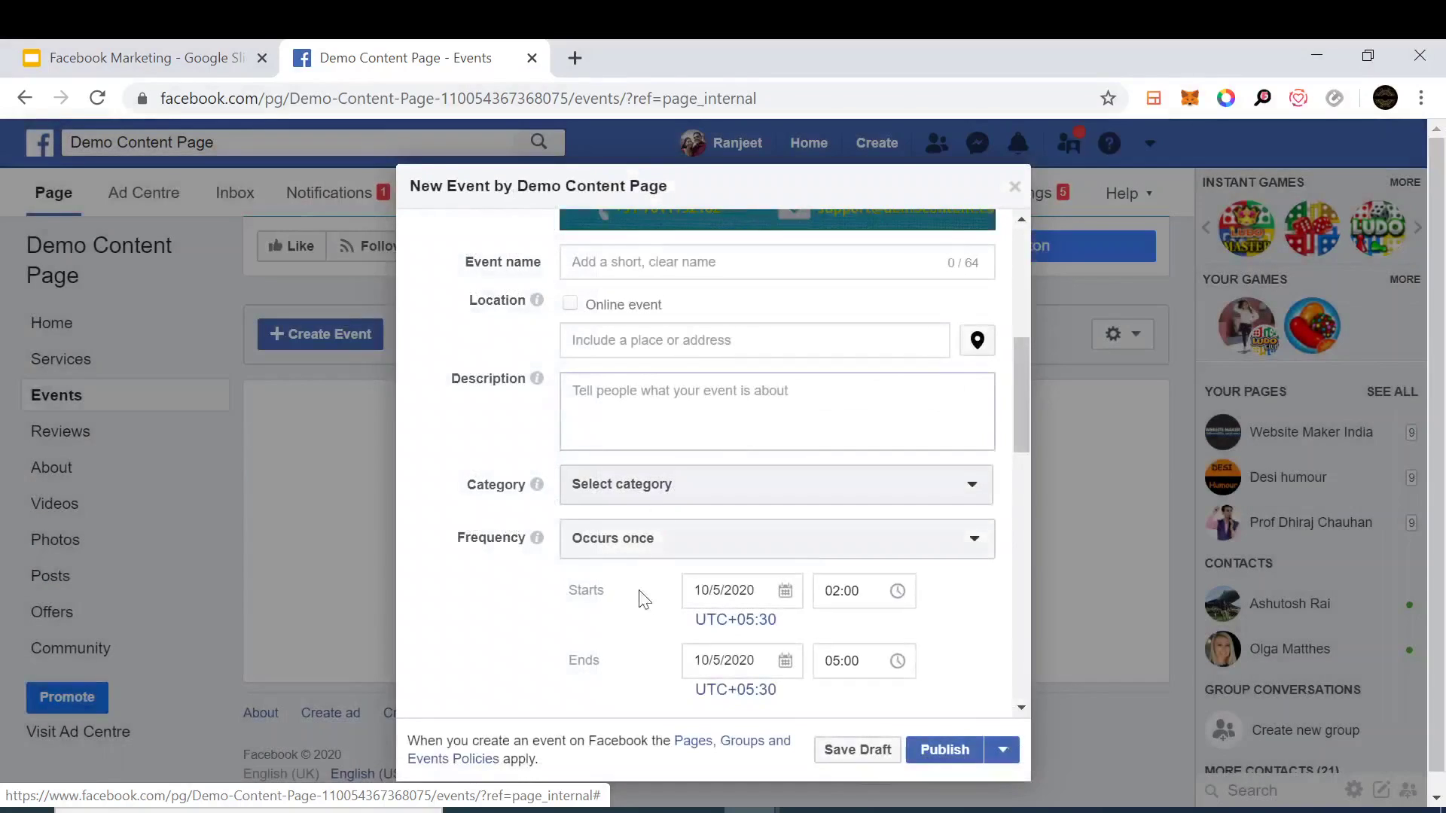
# Review the event form's date, co-host, details, admission and posting options
pyautogui.scroll(-1, 687, 602)
pyautogui.scroll(-3, 686, 603)
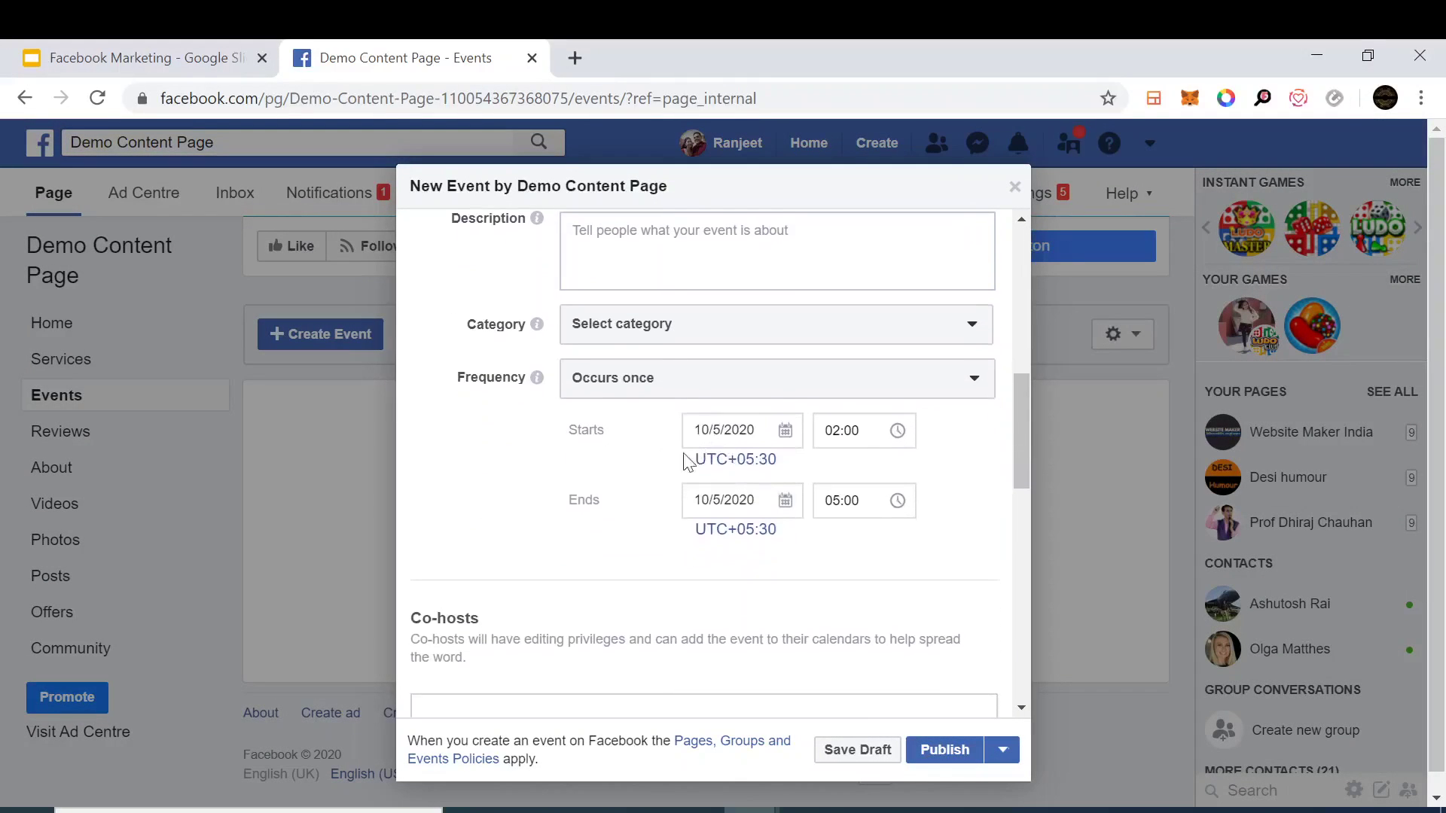
pyautogui.scroll(-6, 719, 507)
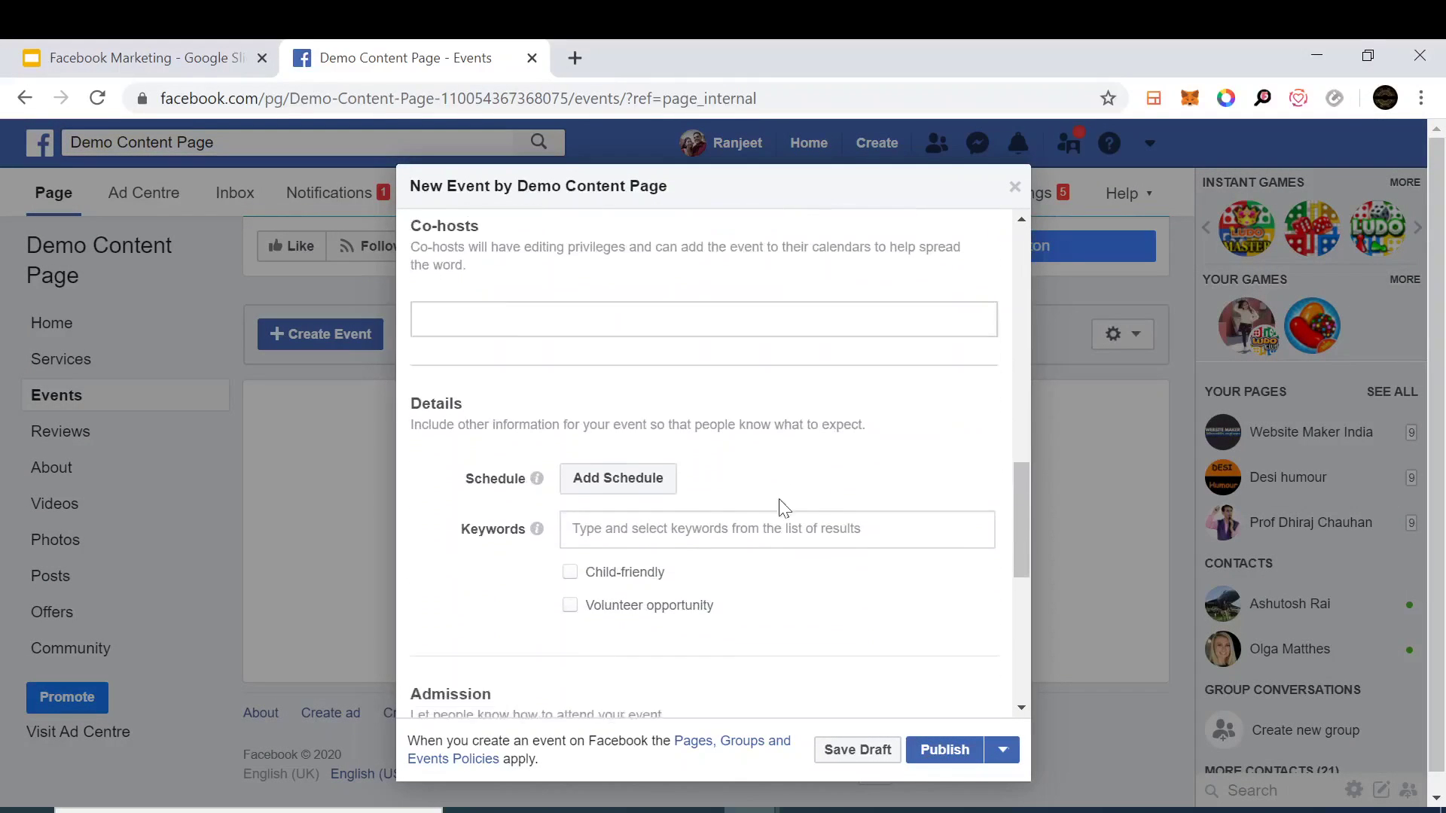
pyautogui.scroll(-2, 583, 425)
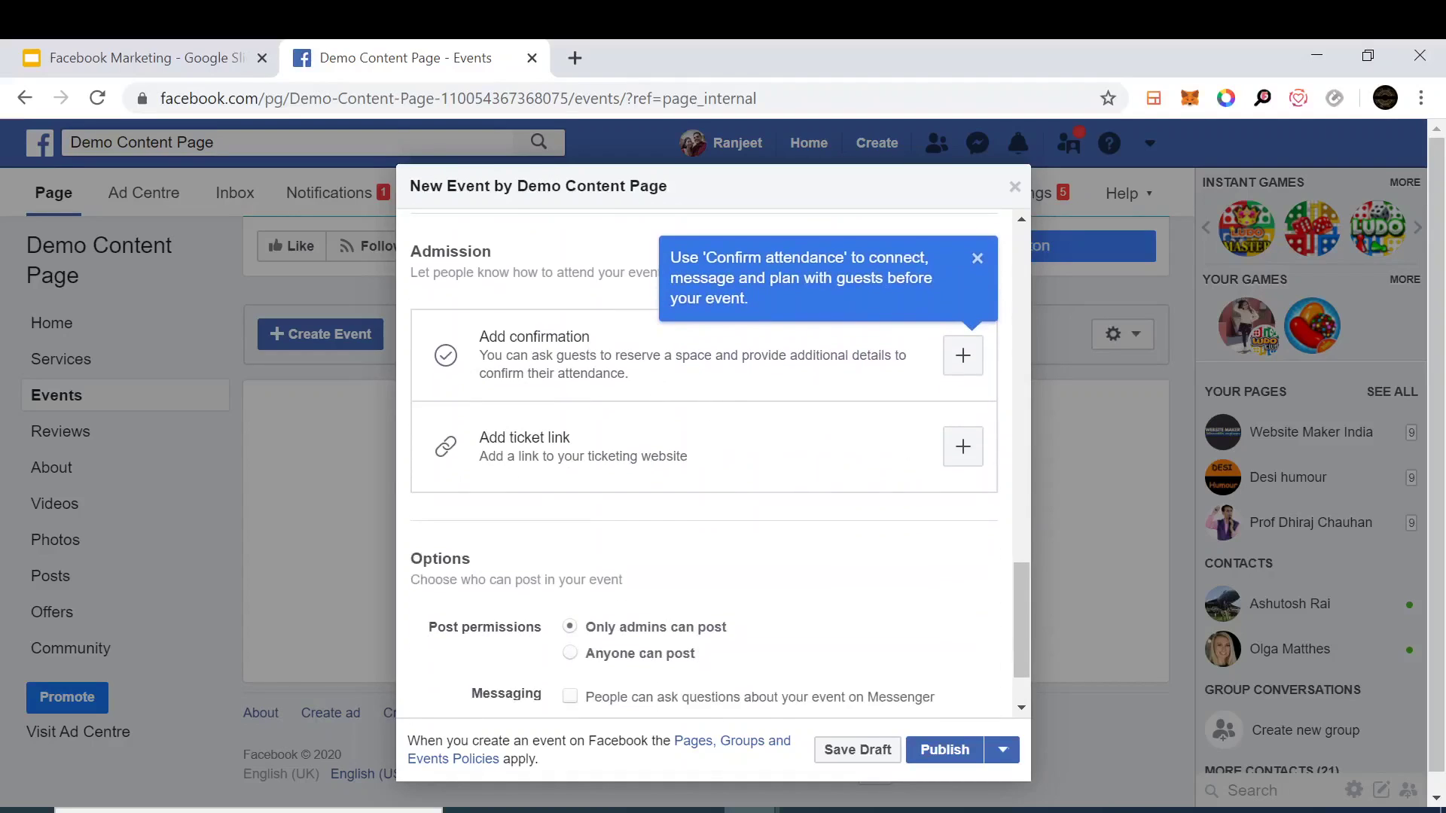
# Dismiss the attendance confirmation tip and review the event form's admission, posting, messaging and guest list options
pyautogui.click(976, 260)
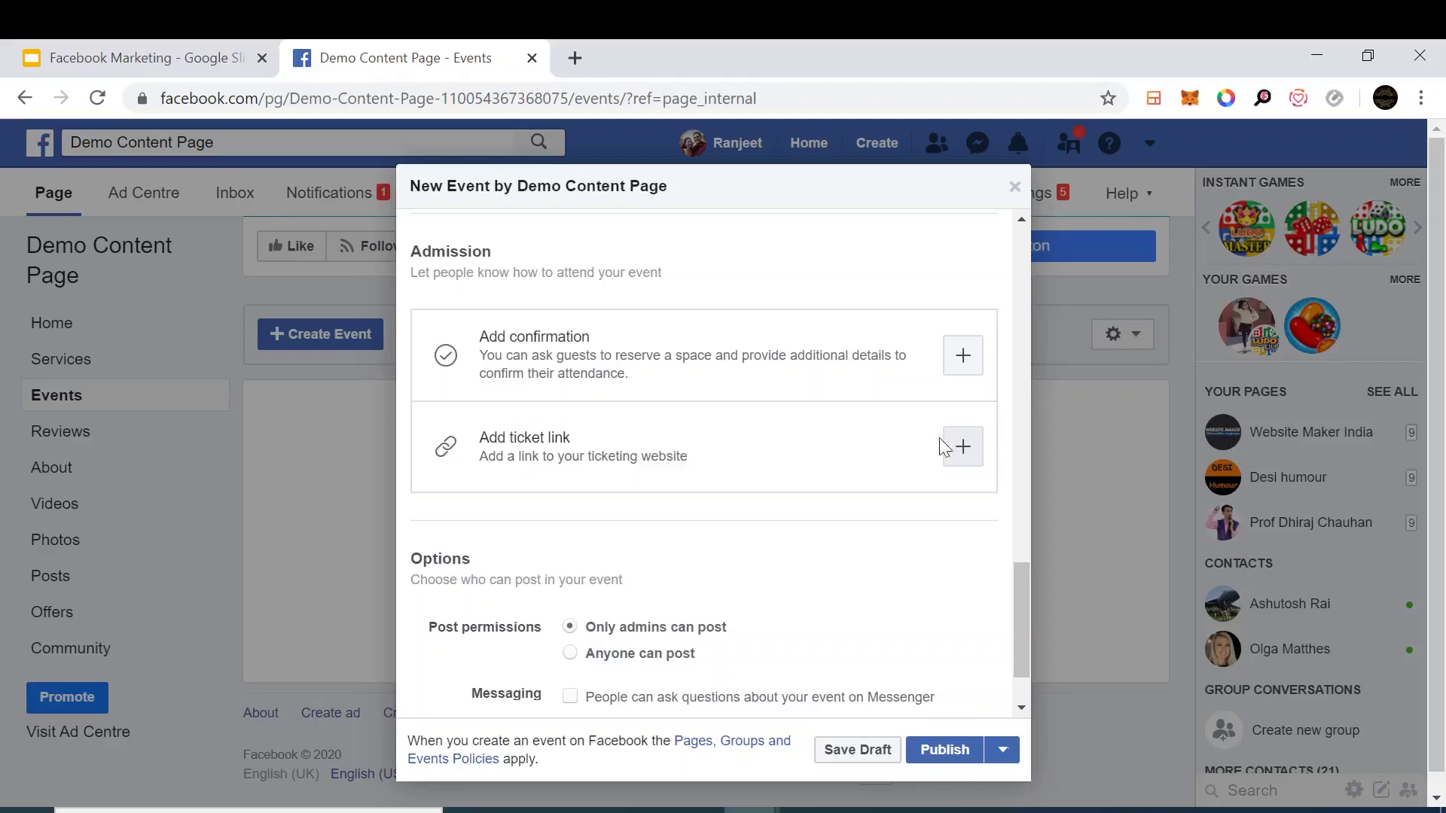
pyautogui.scroll(-1, 742, 404)
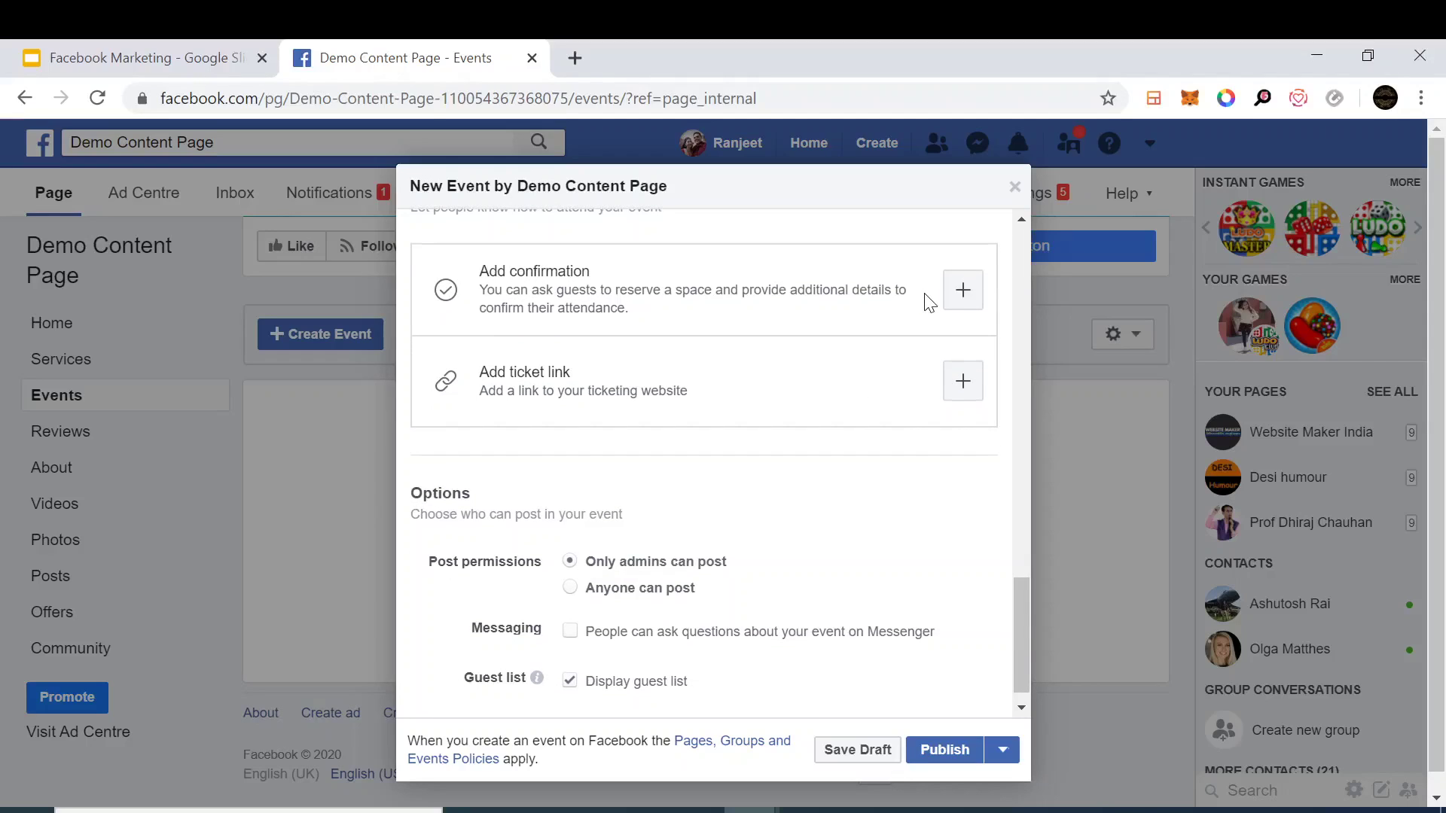
pyautogui.scroll(-1, 930, 302)
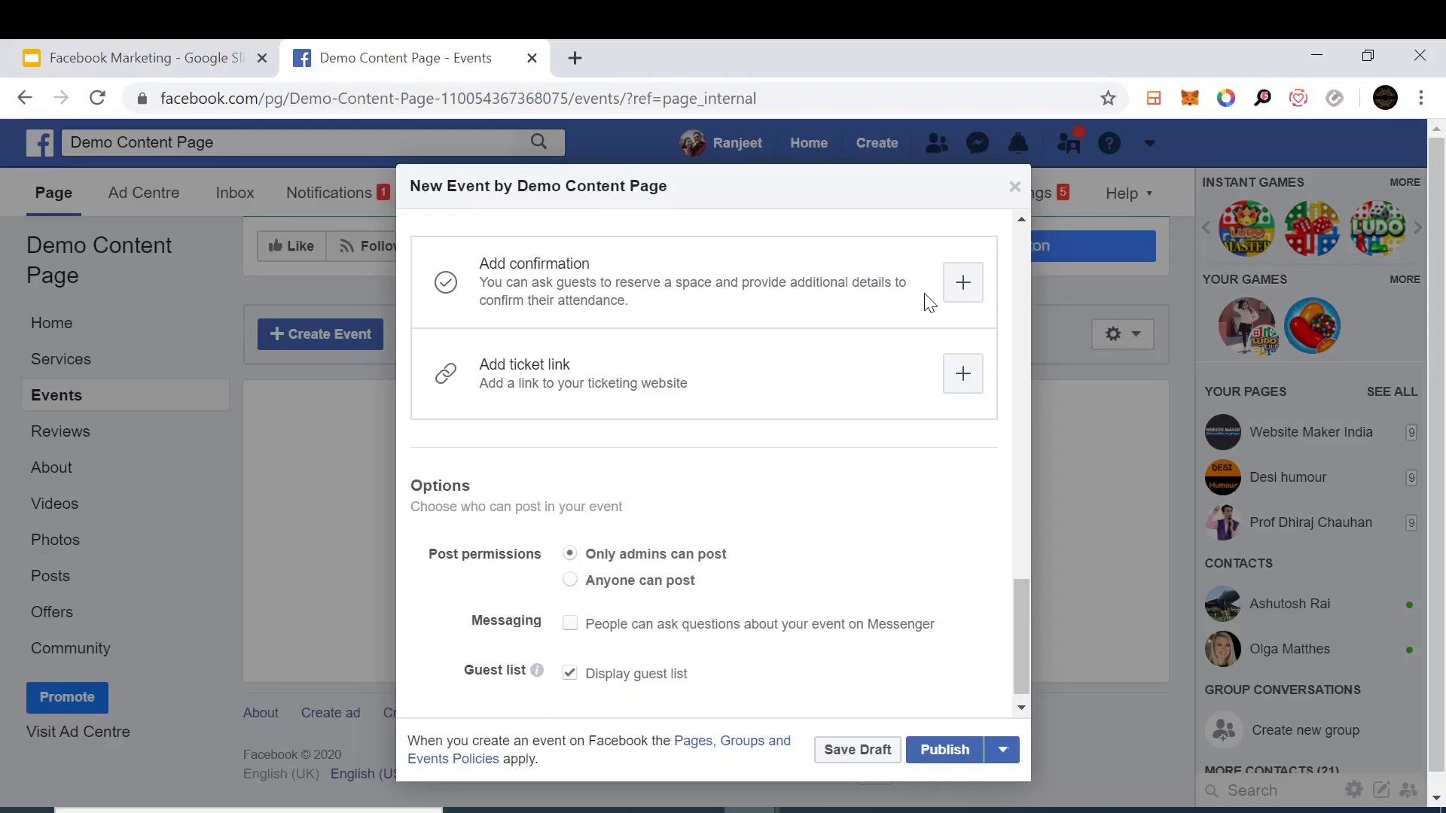
pyautogui.scroll(-1, 930, 302)
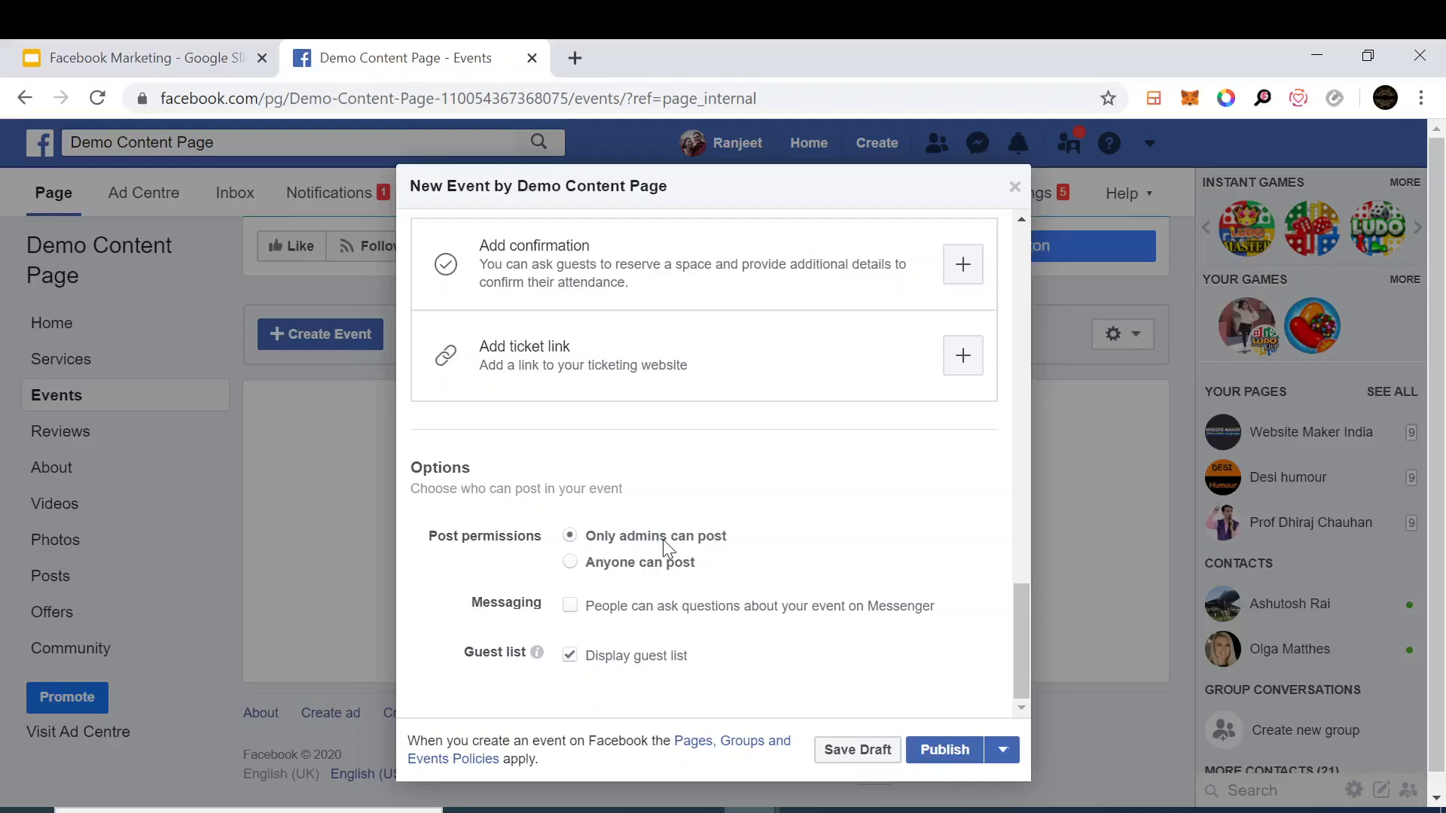
# Try letting anyone post in the event and allowing Messenger questions, and close the event form without publishing
pyautogui.click(570, 562)
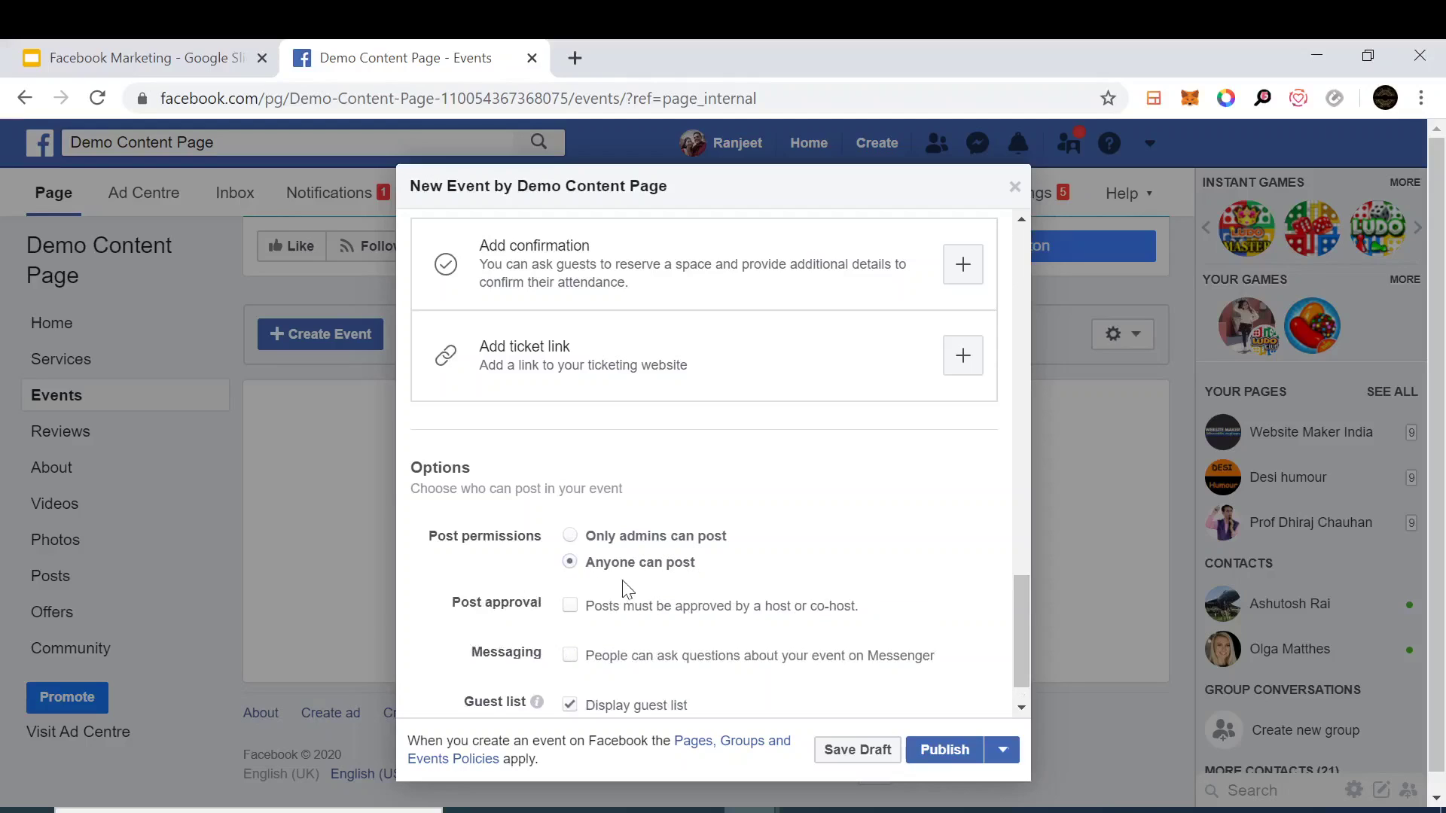
pyautogui.scroll(-1, 632, 603)
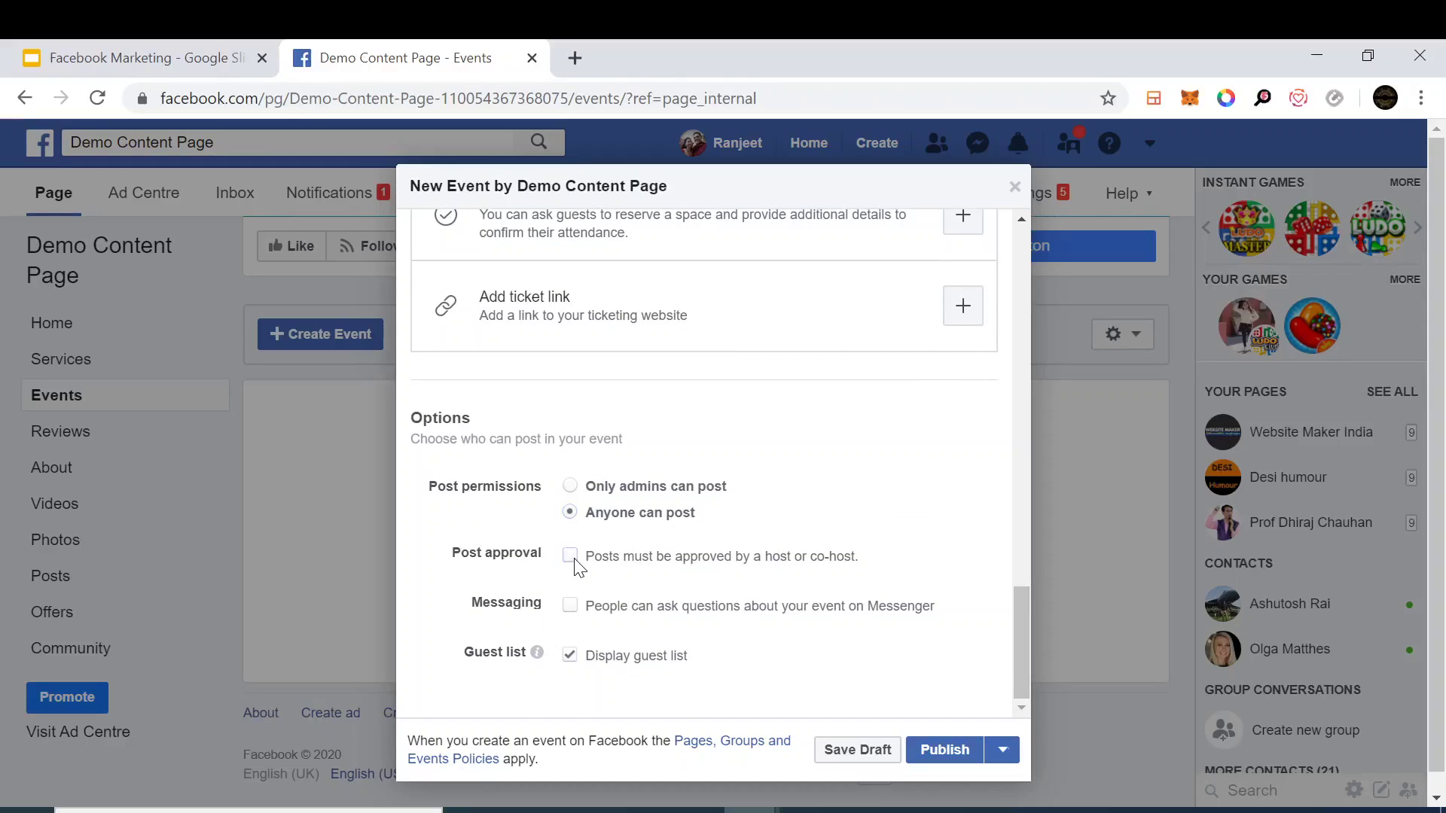
pyautogui.click(574, 610)
pyautogui.click(1014, 187)
# Look through the page's Reviews section and the general, business and contact details in its About section
pyautogui.click(52, 430)
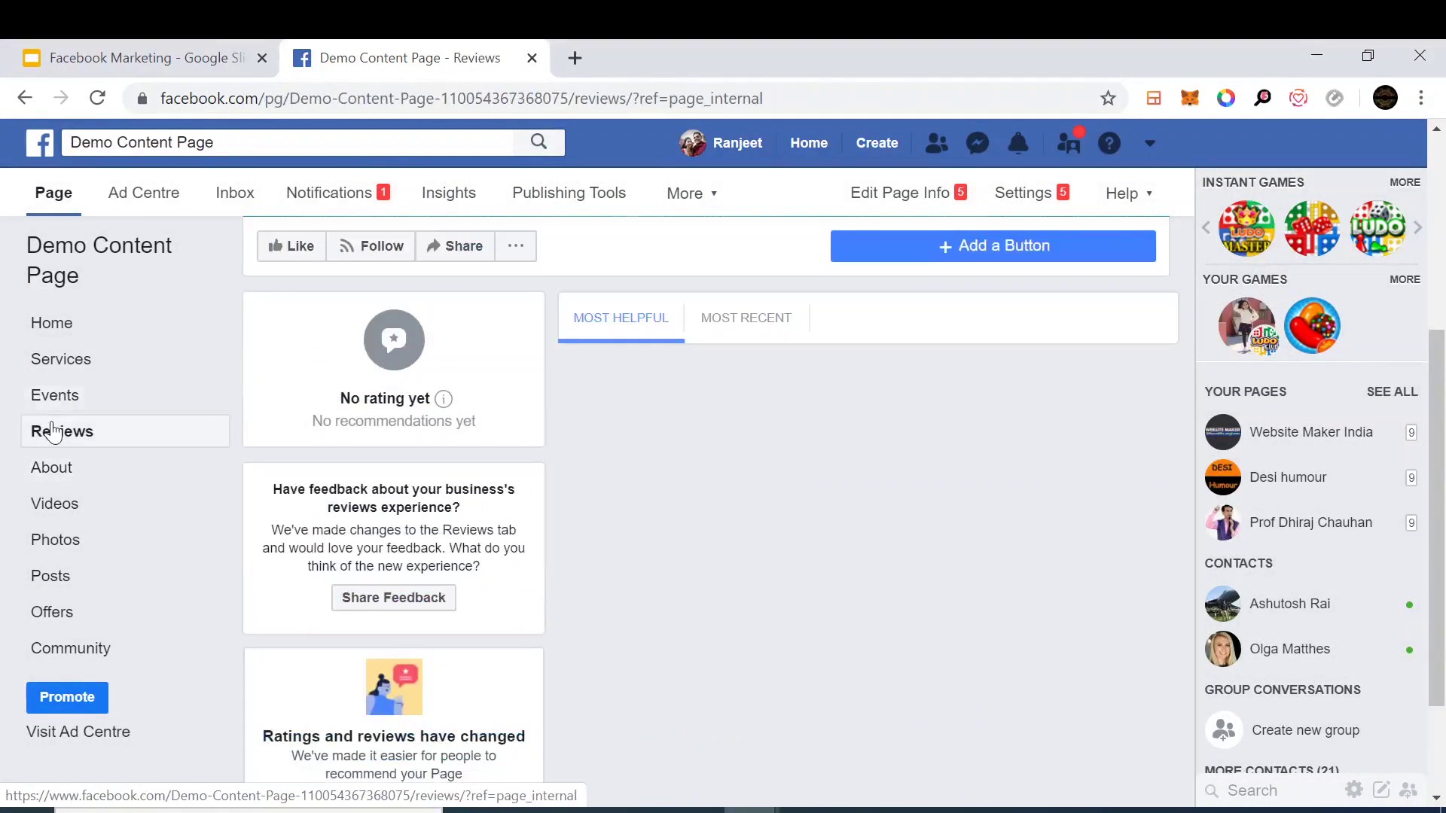
pyautogui.scroll(-1, 305, 431)
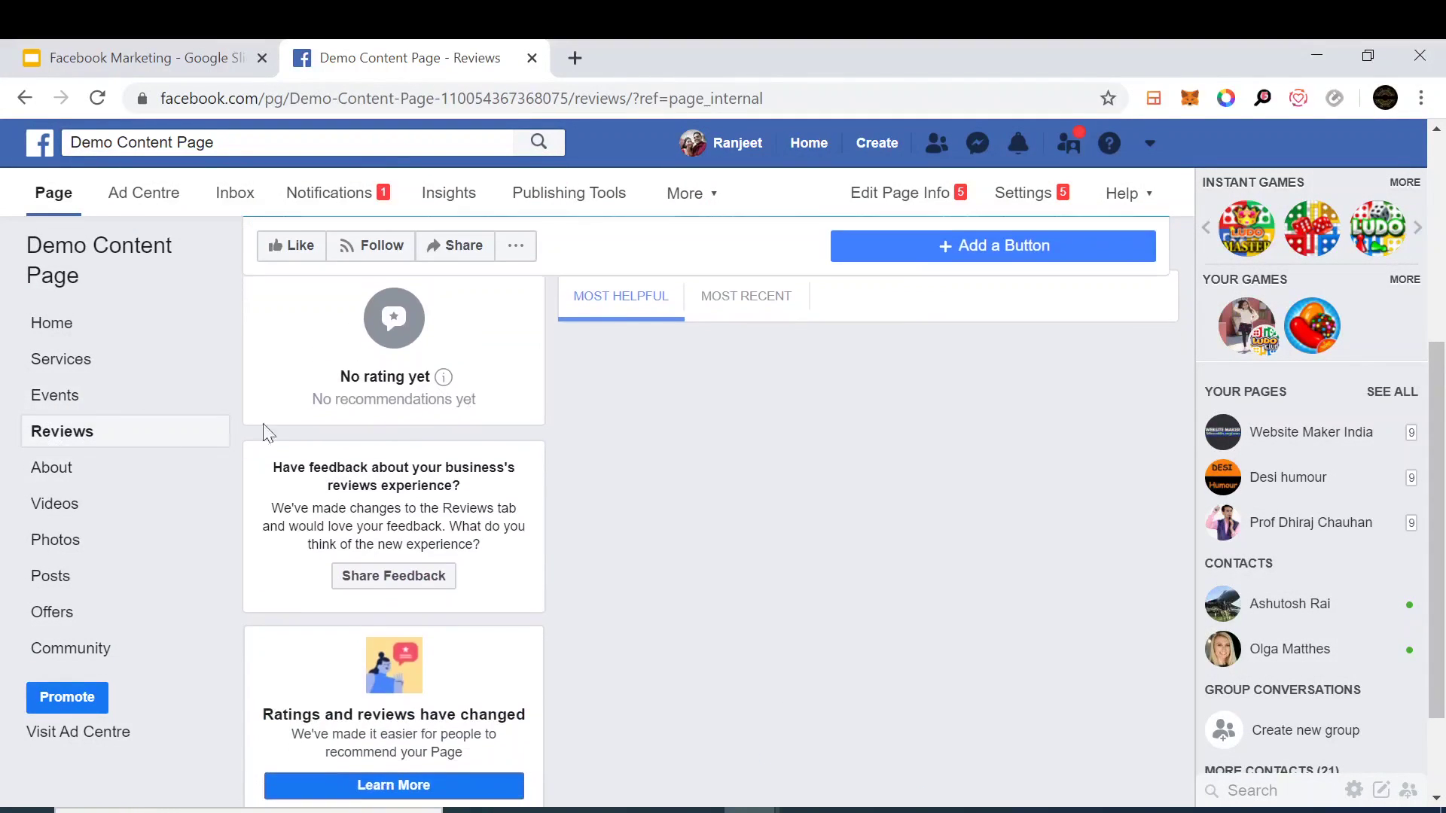
pyautogui.click(51, 467)
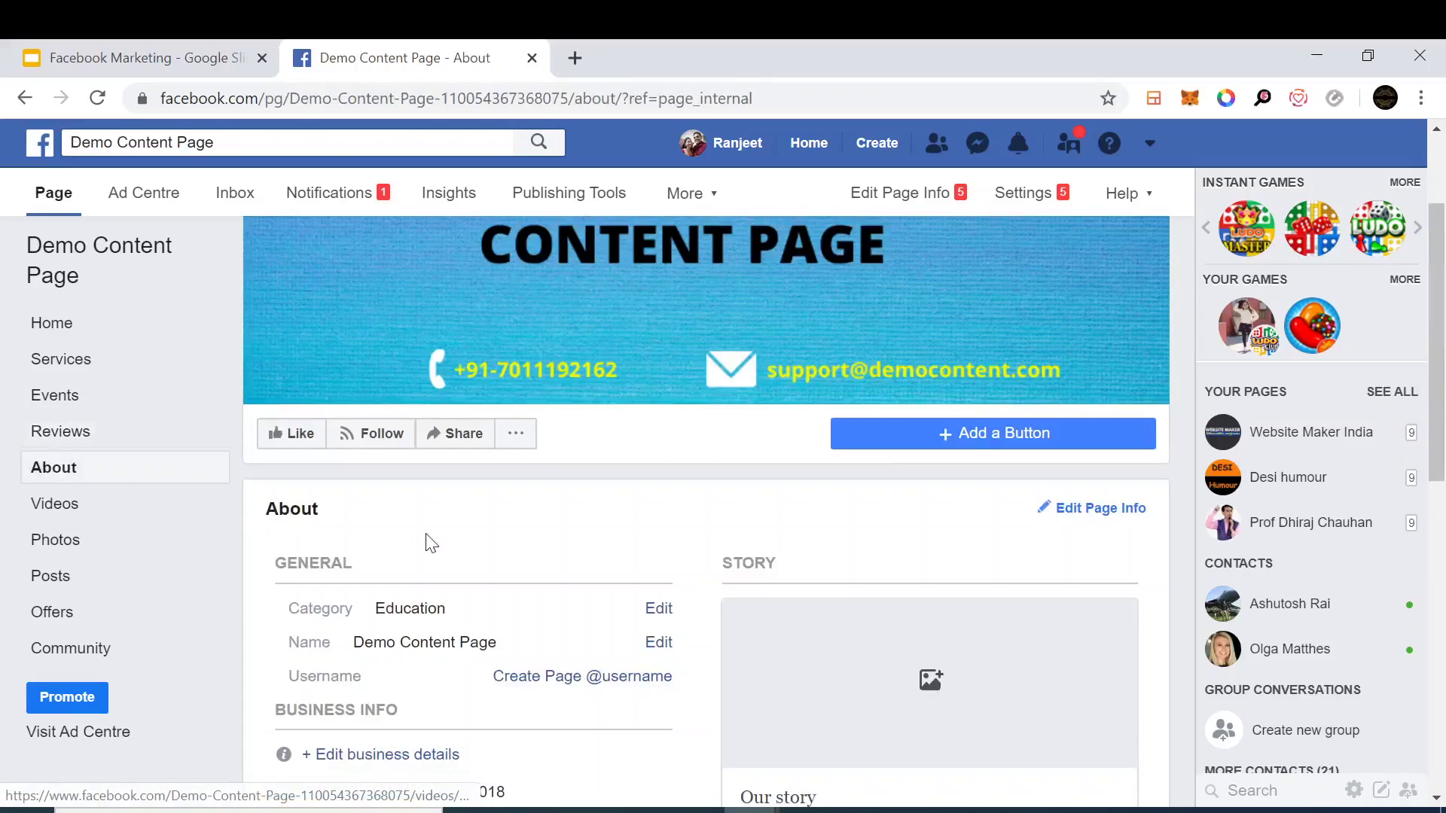
pyautogui.scroll(-2, 507, 542)
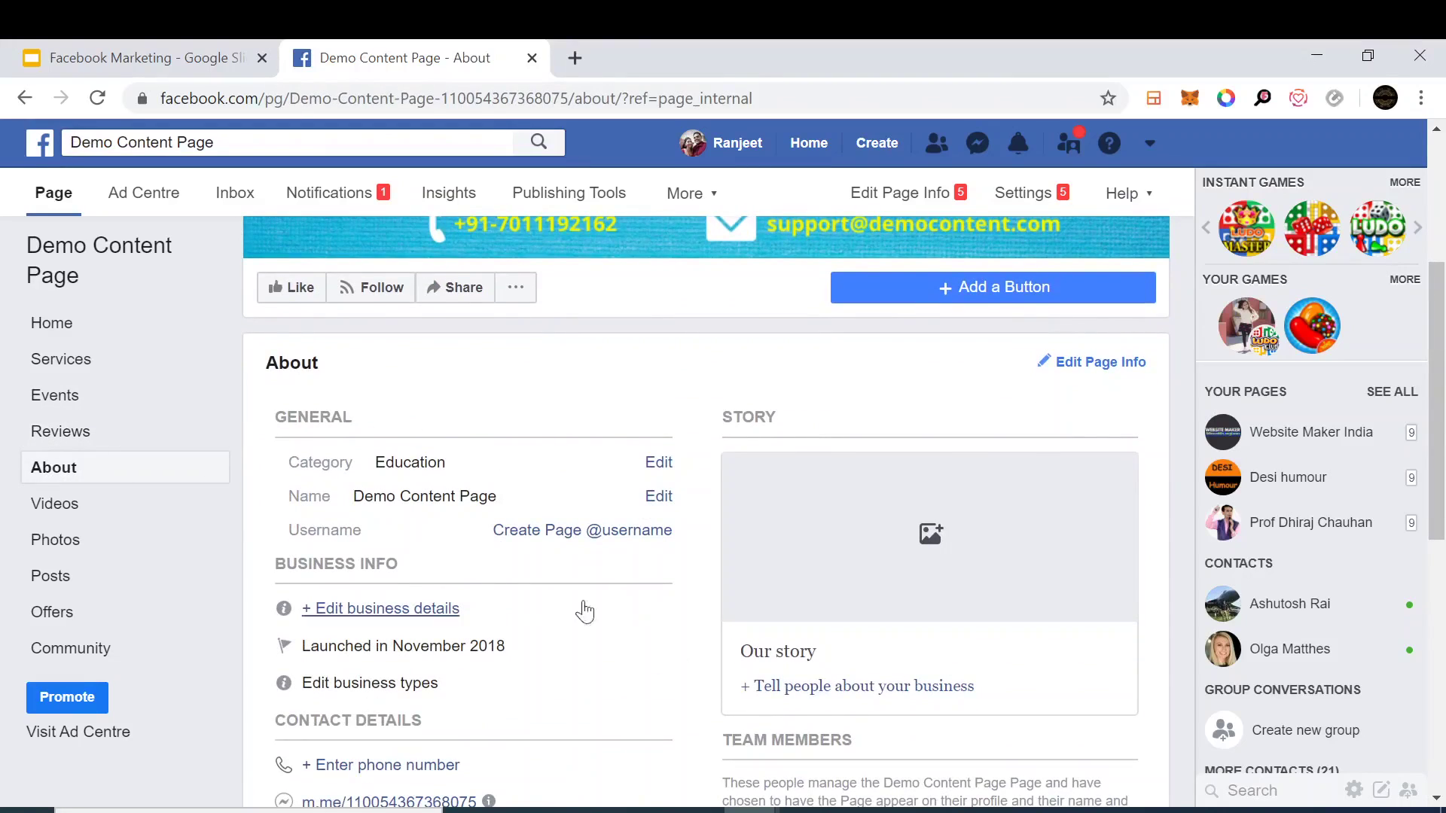
pyautogui.scroll(-1, 143, 539)
# View the page's Videos, Photos and Posts sections one after another
pyautogui.click(52, 503)
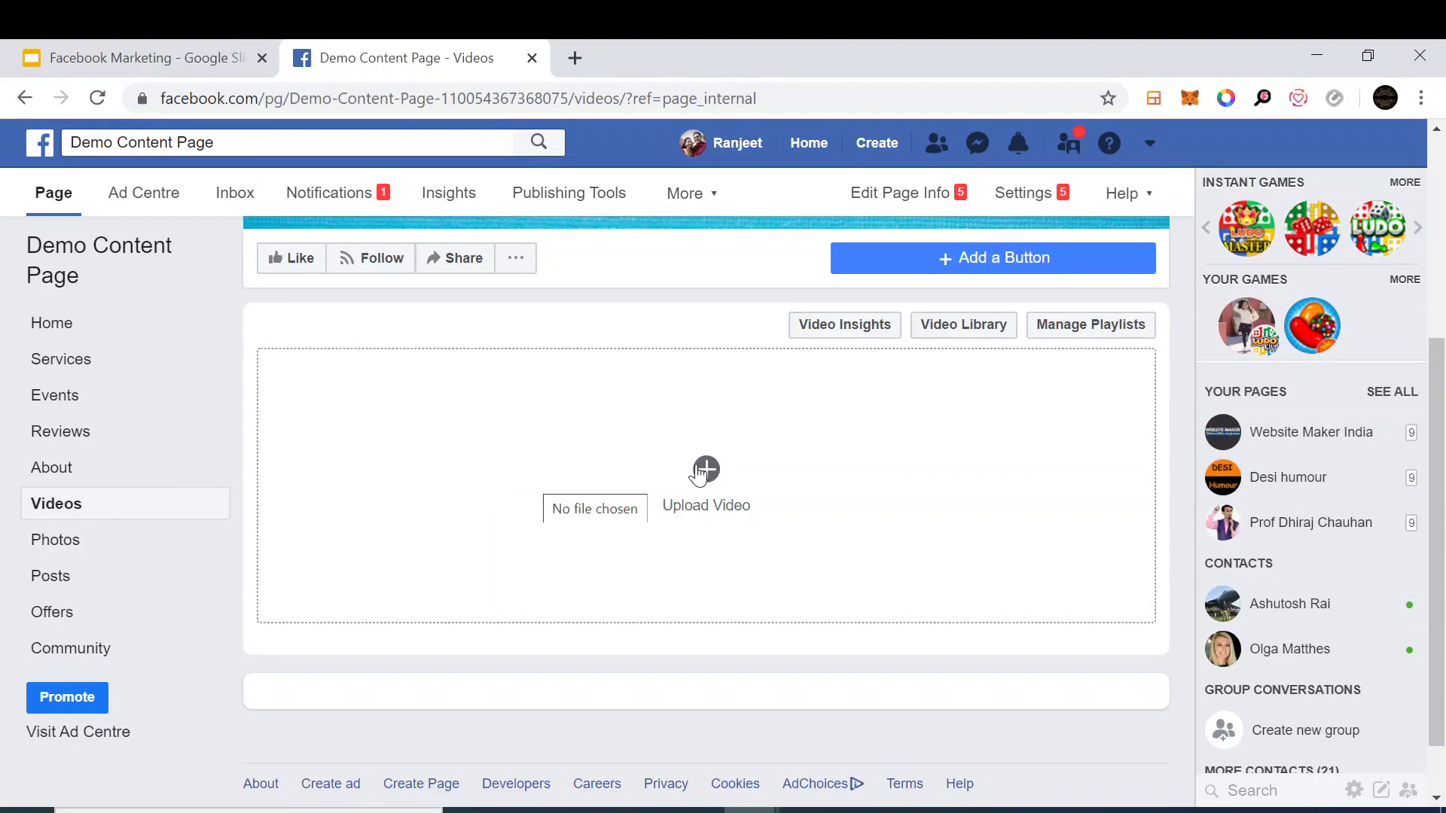
pyautogui.click(83, 540)
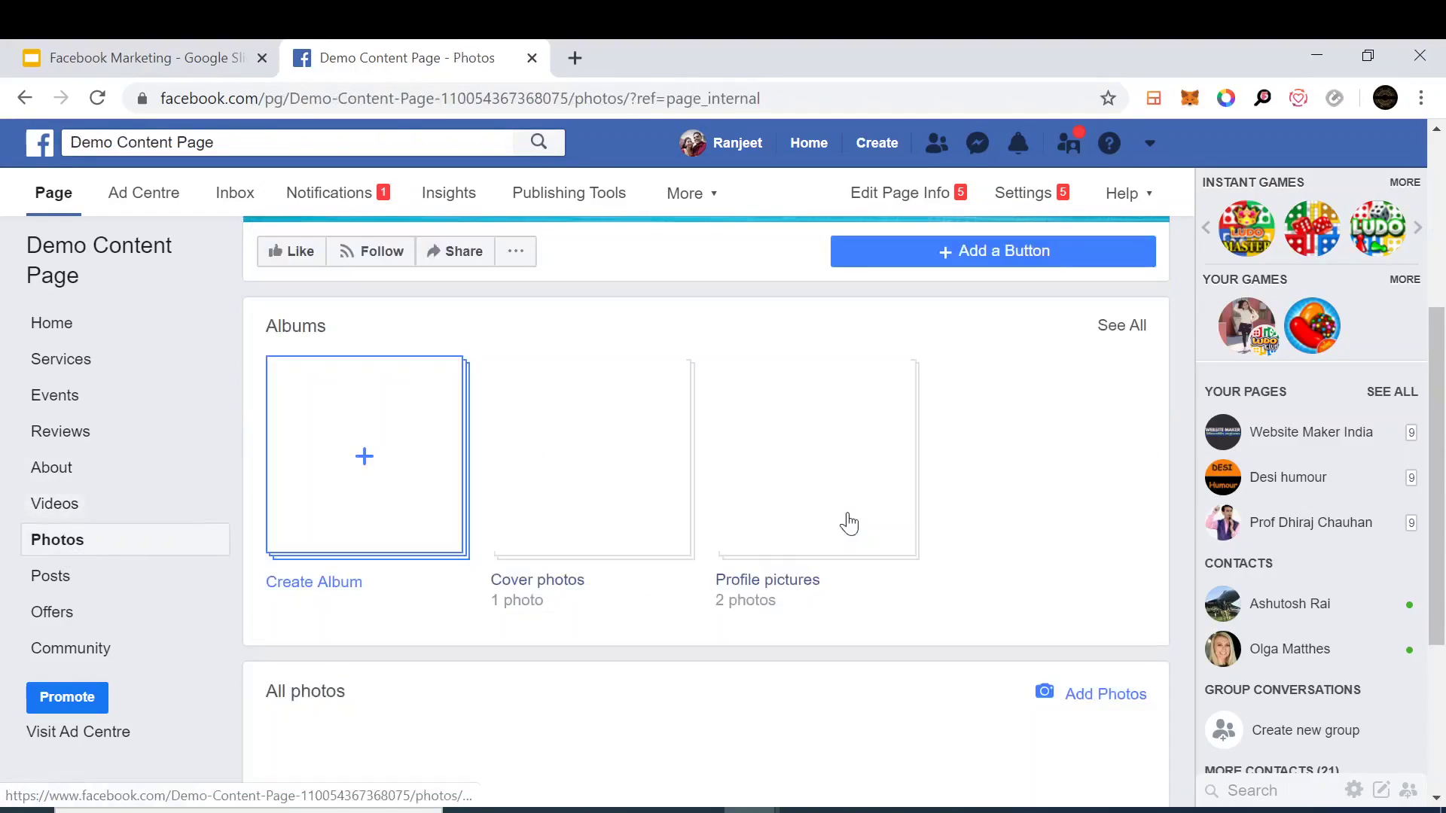
pyautogui.click(43, 584)
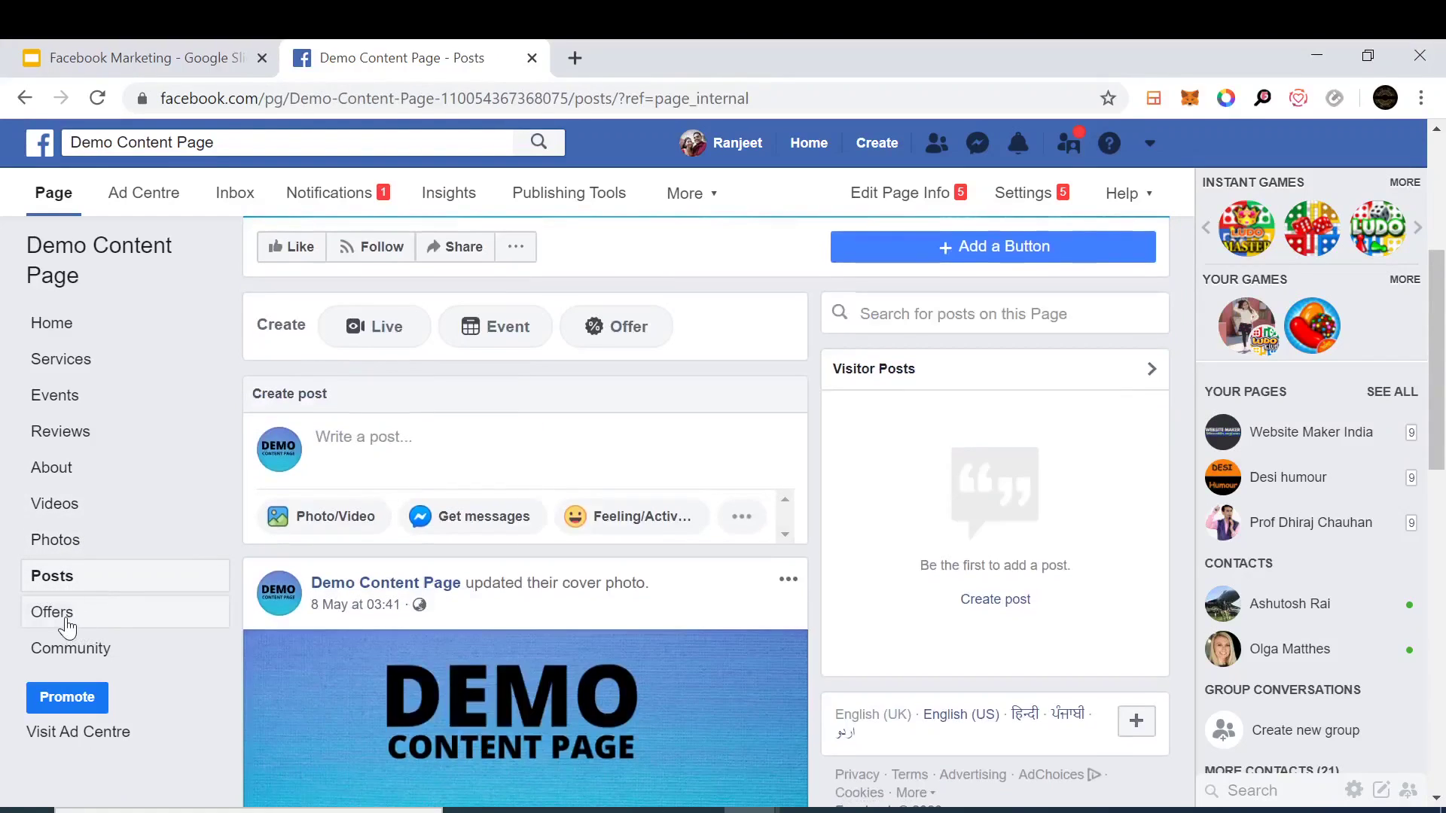
# View the page's Offers section and look through its Community section
pyautogui.click(66, 625)
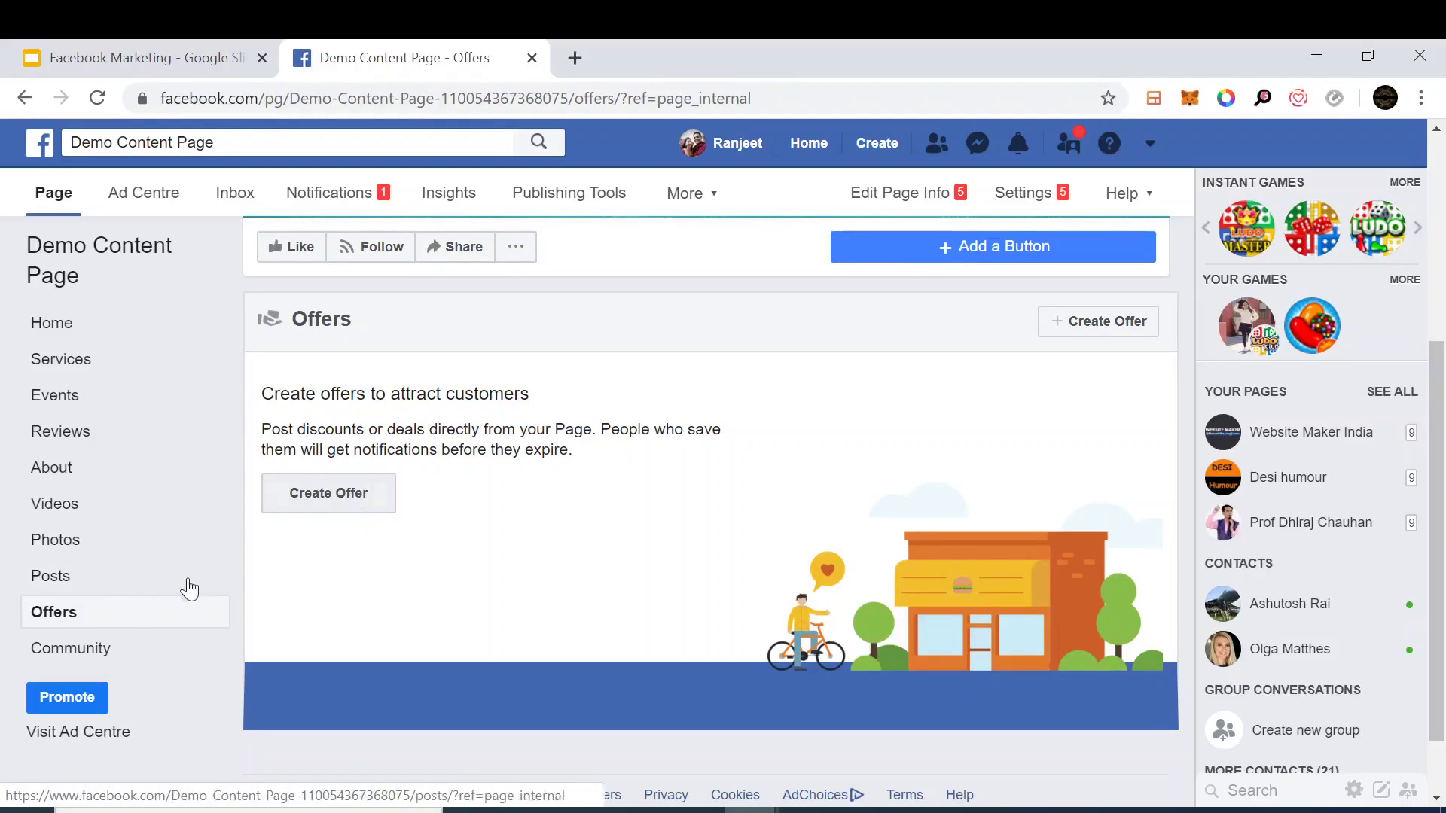
pyautogui.scroll(-1, 106, 635)
pyautogui.click(101, 649)
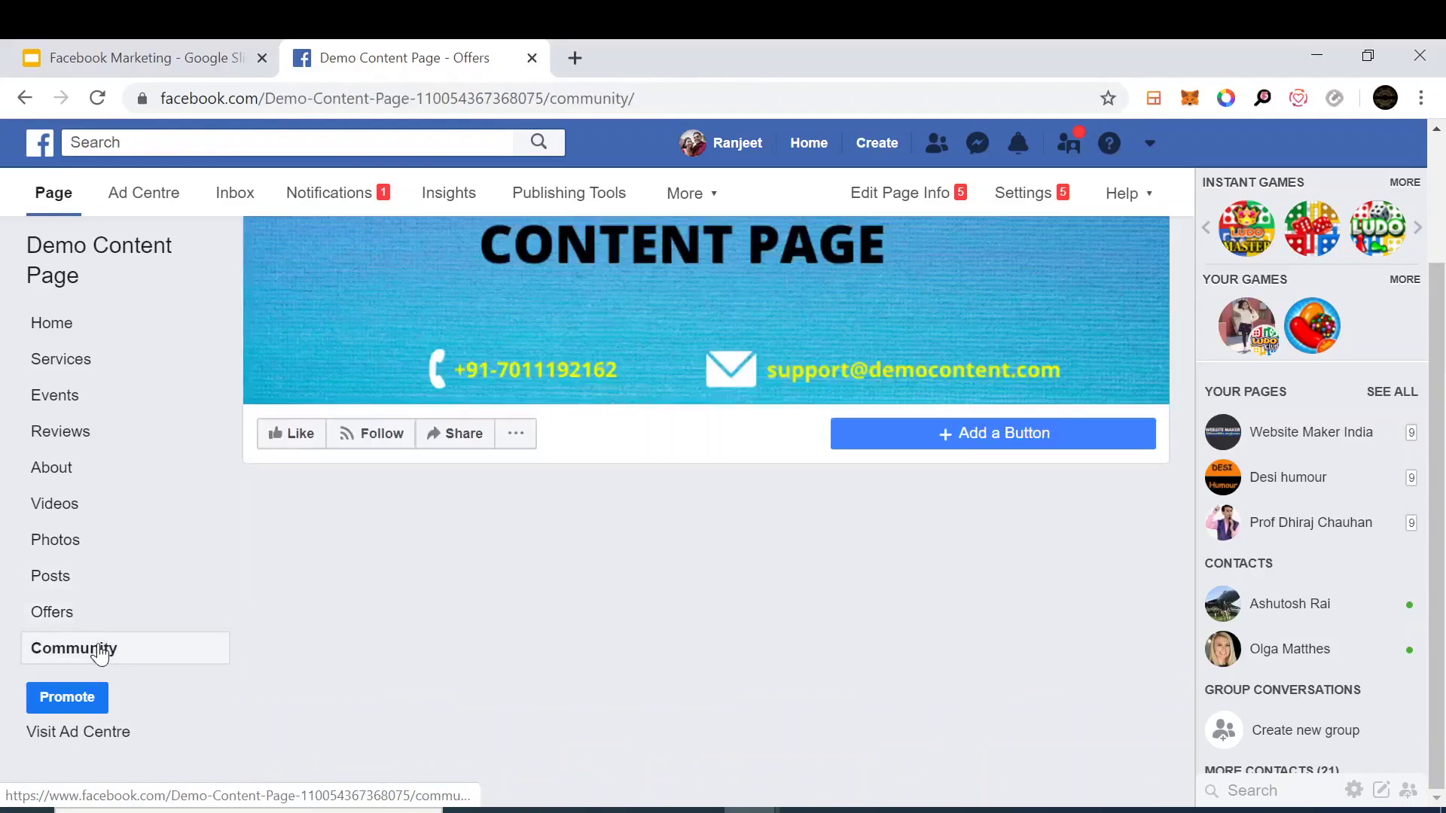
pyautogui.scroll(-3, 591, 497)
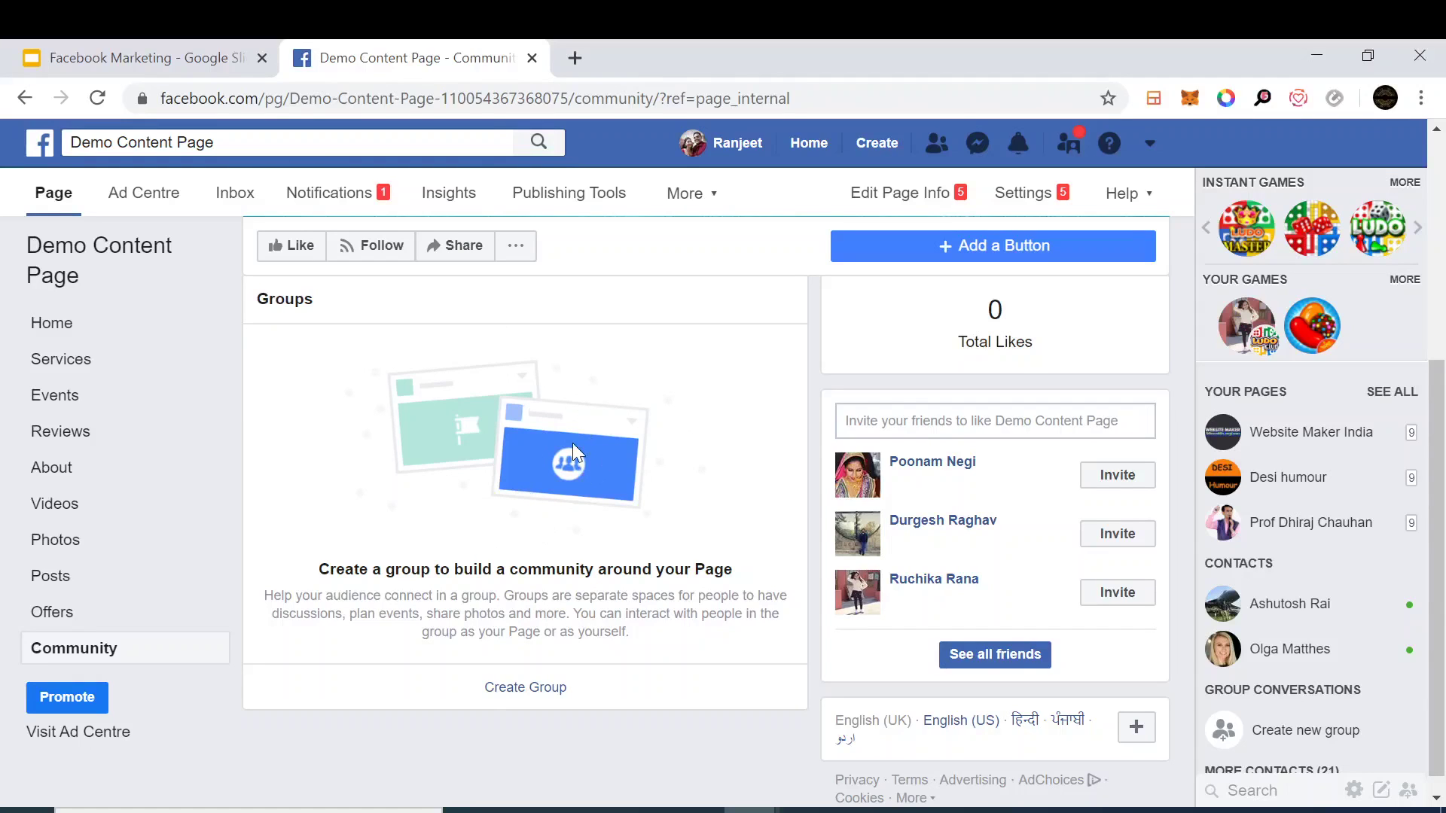
# Open the Templates and tabs section of the page's settings
pyautogui.scroll(4, 79, 403)
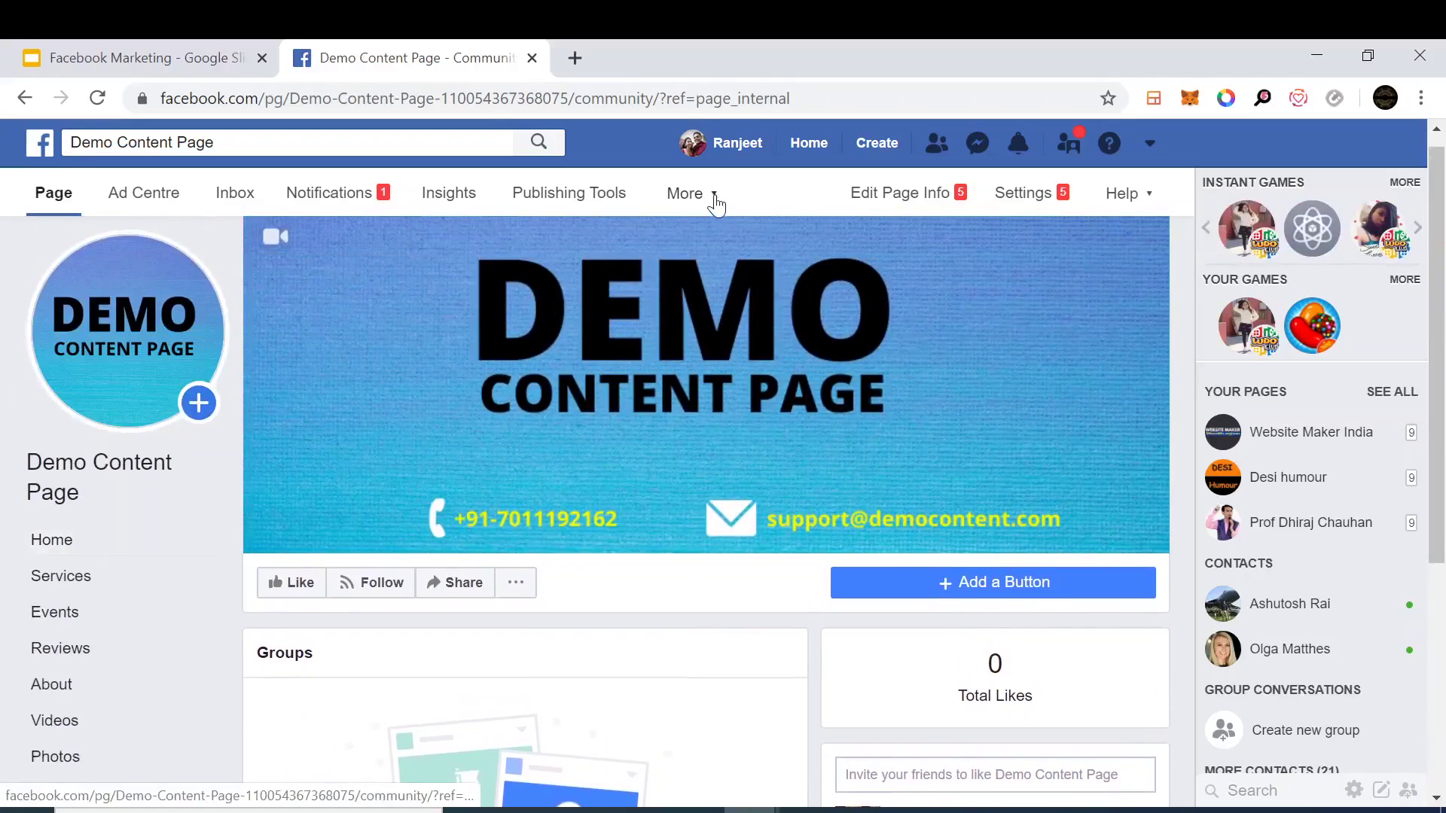
pyautogui.click(708, 196)
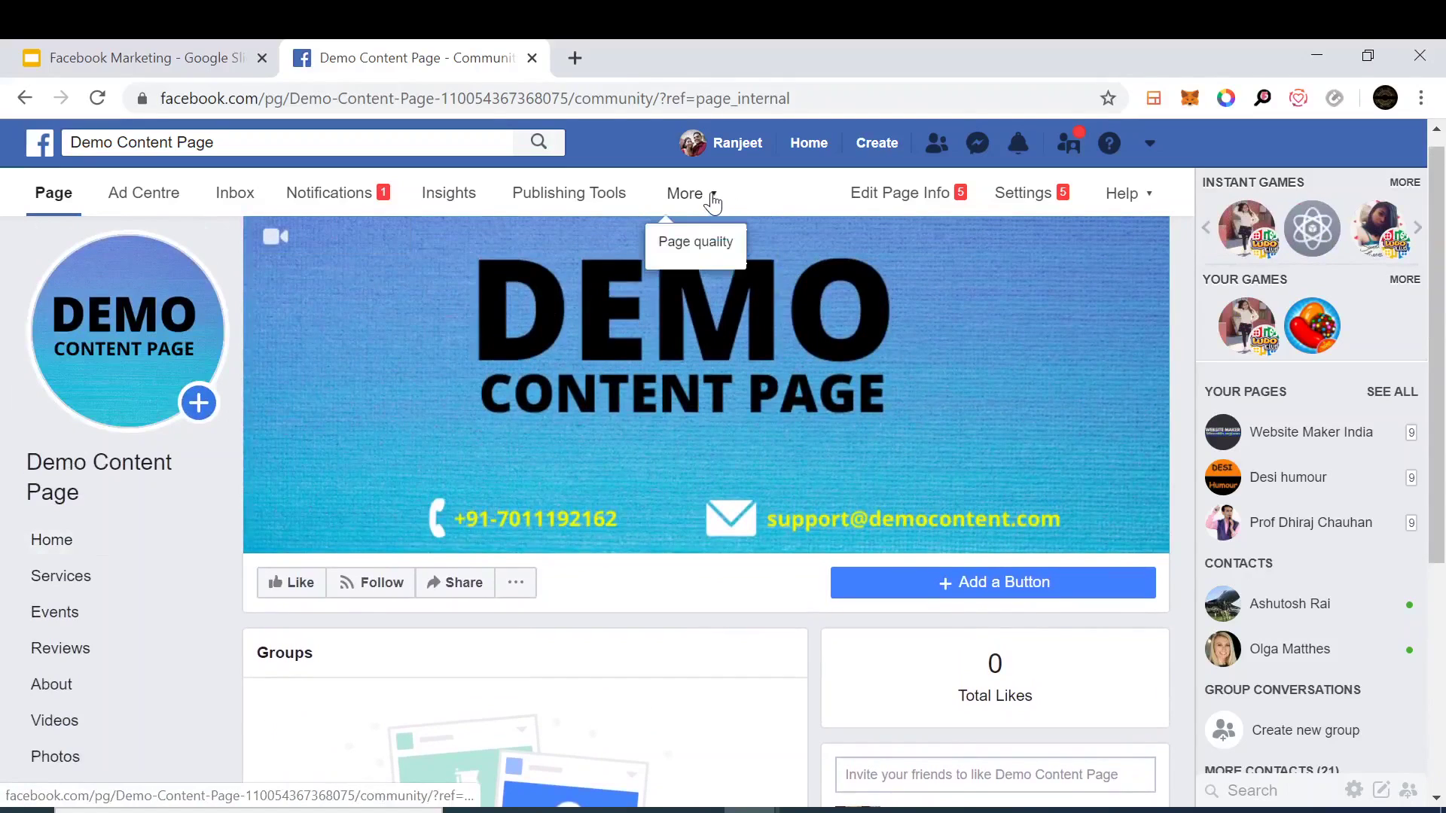
pyautogui.click(1038, 199)
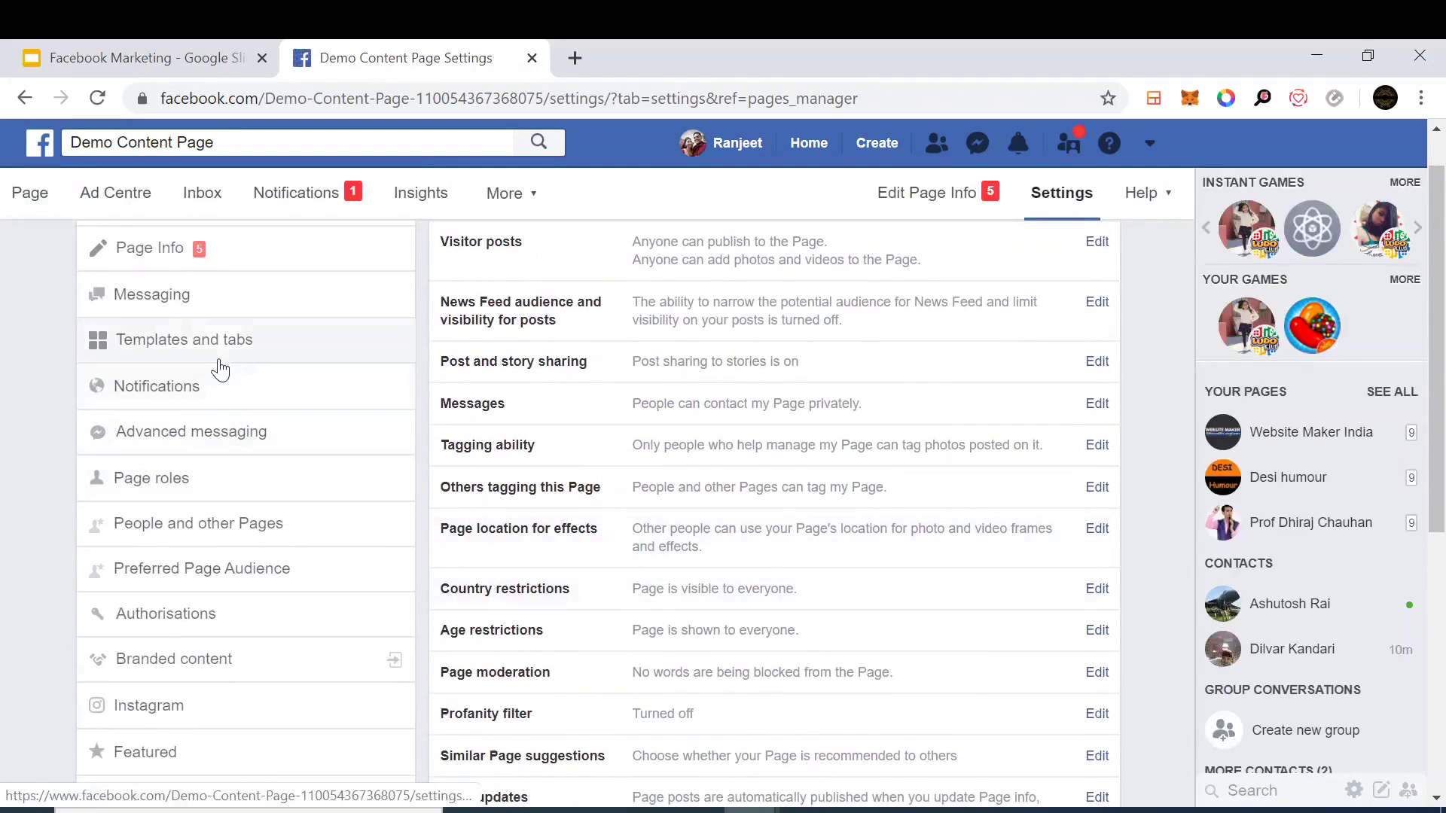
pyautogui.click(213, 349)
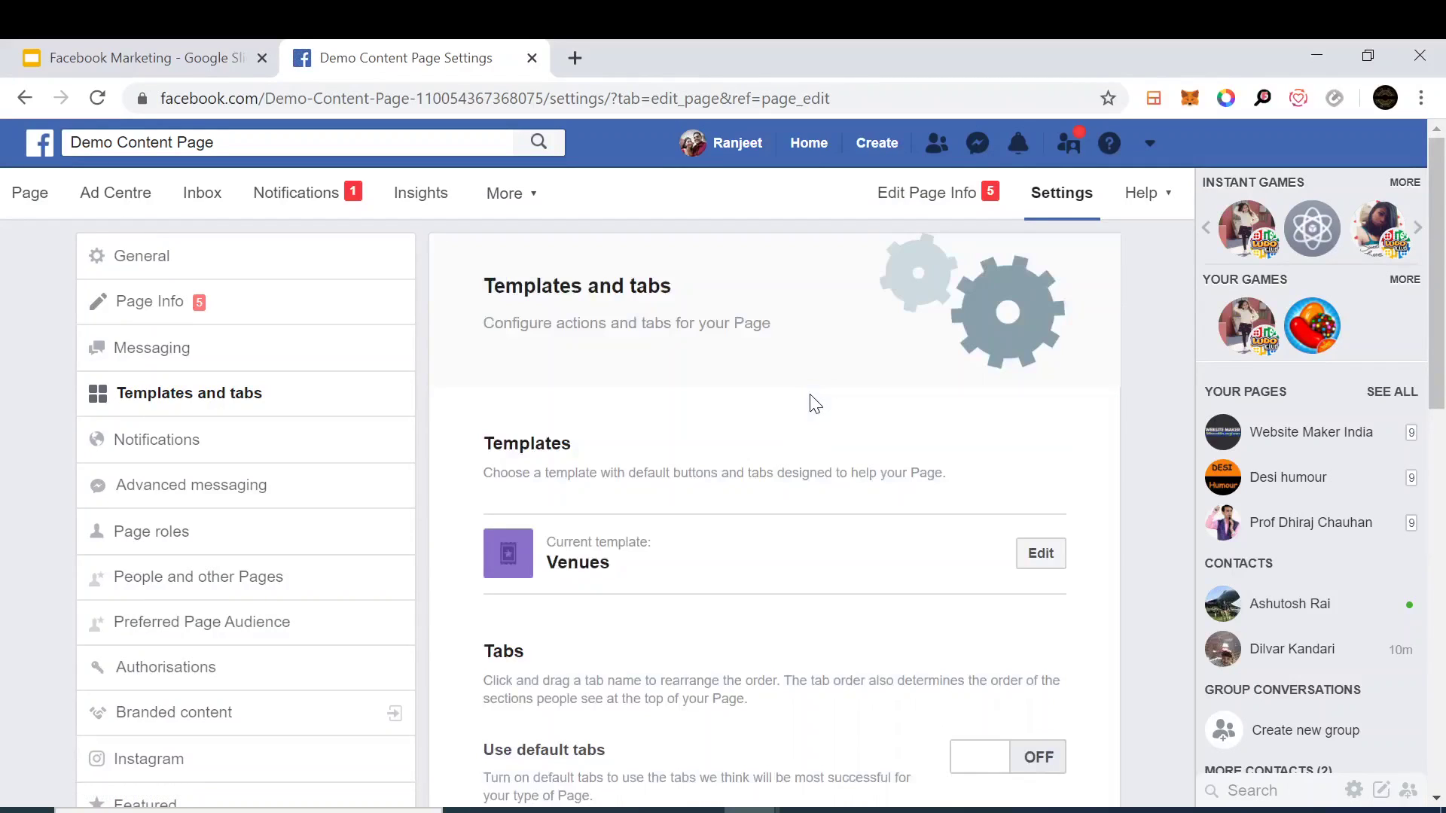
# Browse the available page templates and close the list without choosing a different one
pyautogui.scroll(-3, 813, 403)
pyautogui.scroll(-1, 815, 403)
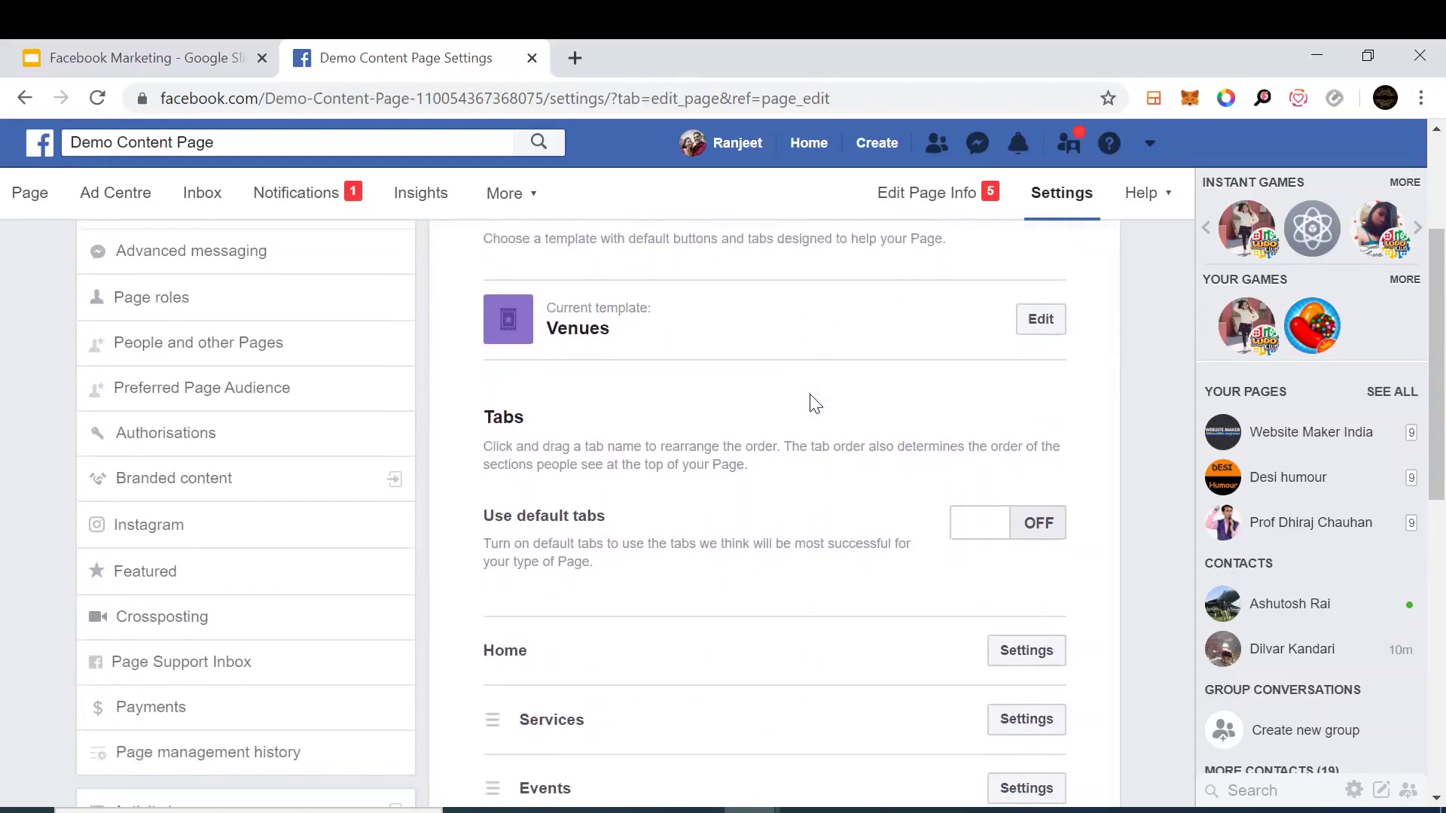
pyautogui.click(1038, 311)
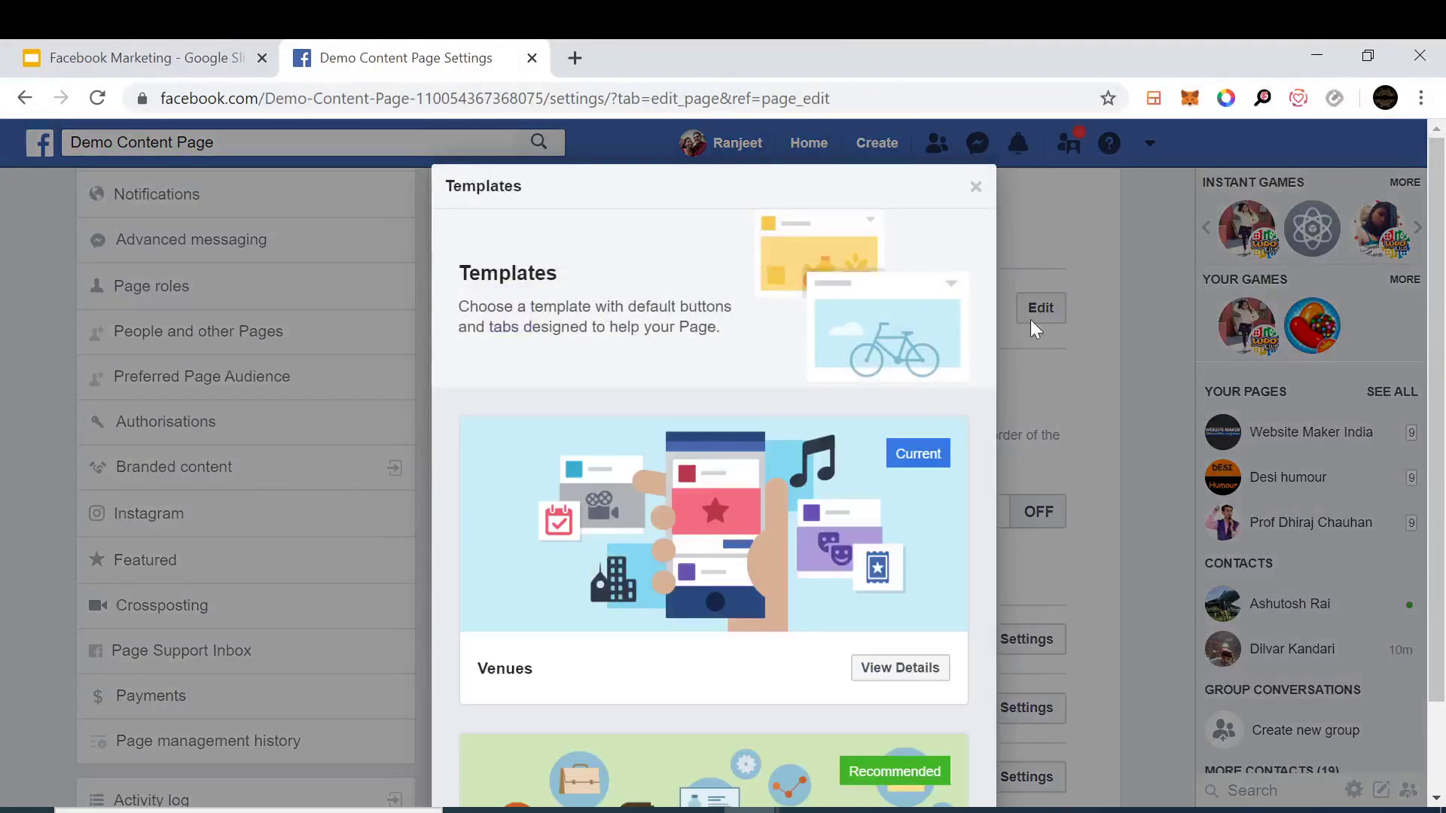
pyautogui.scroll(-2, 701, 497)
pyautogui.scroll(-13, 698, 493)
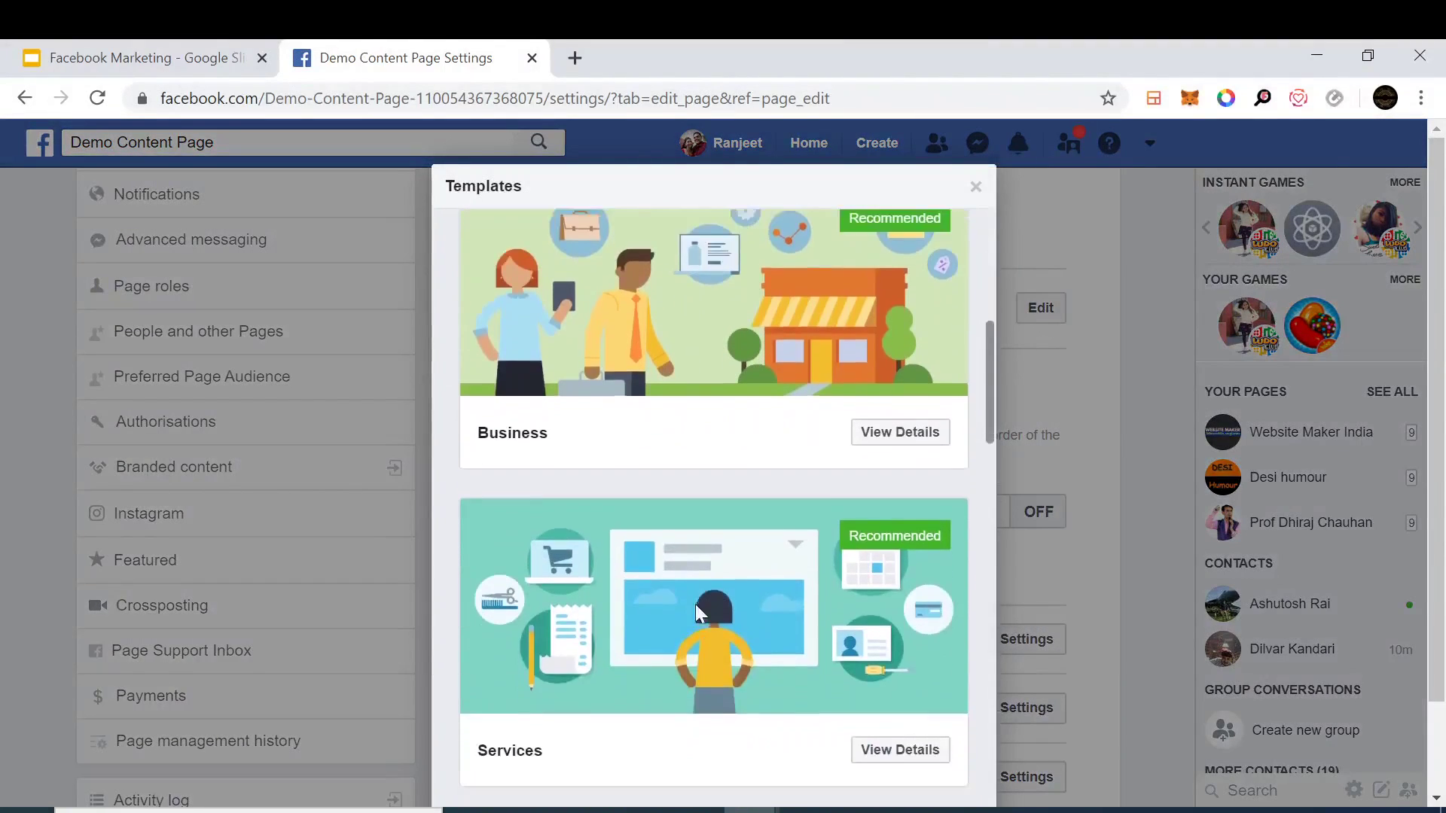
pyautogui.scroll(-10, 699, 580)
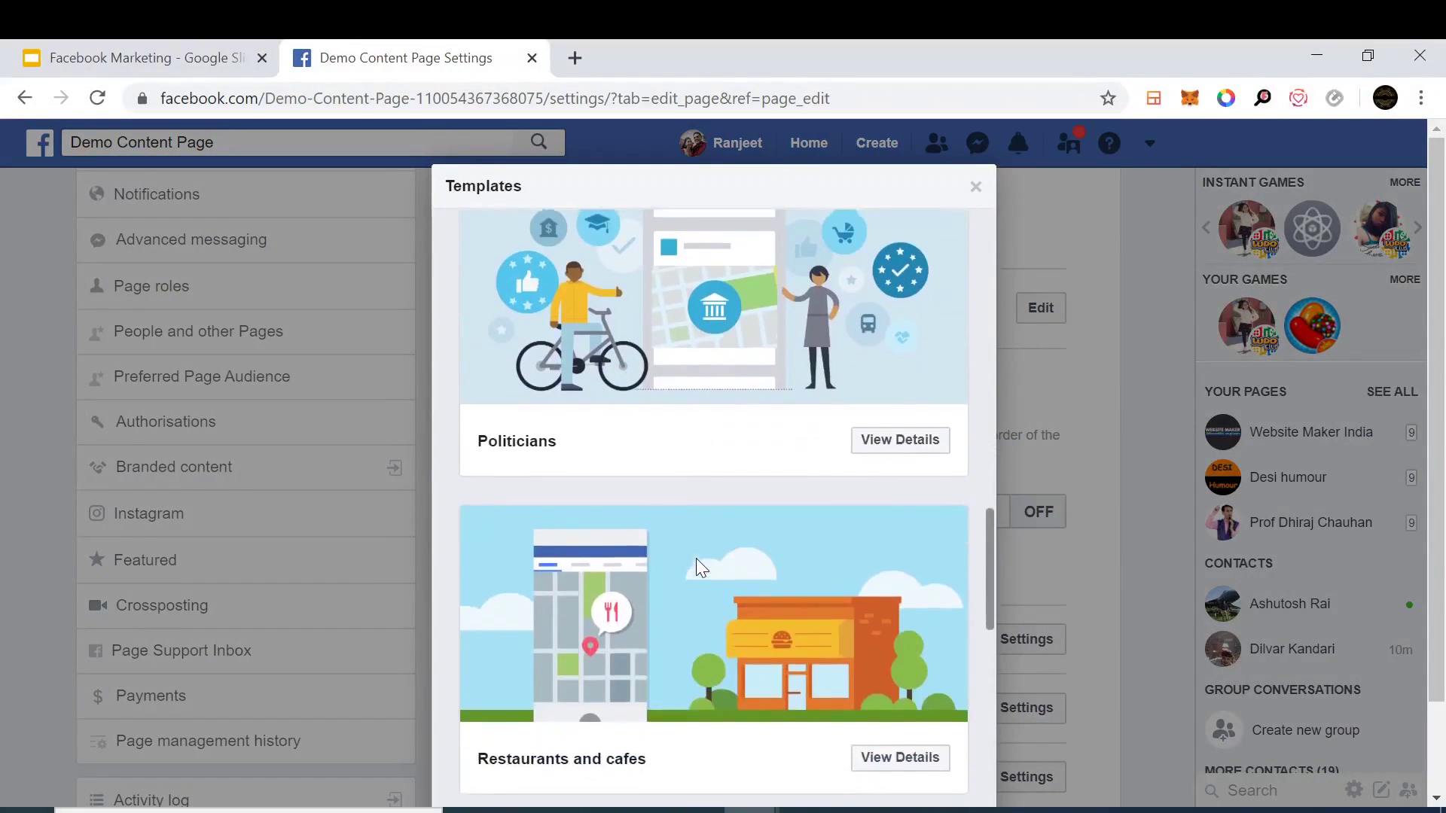
pyautogui.scroll(-6, 696, 558)
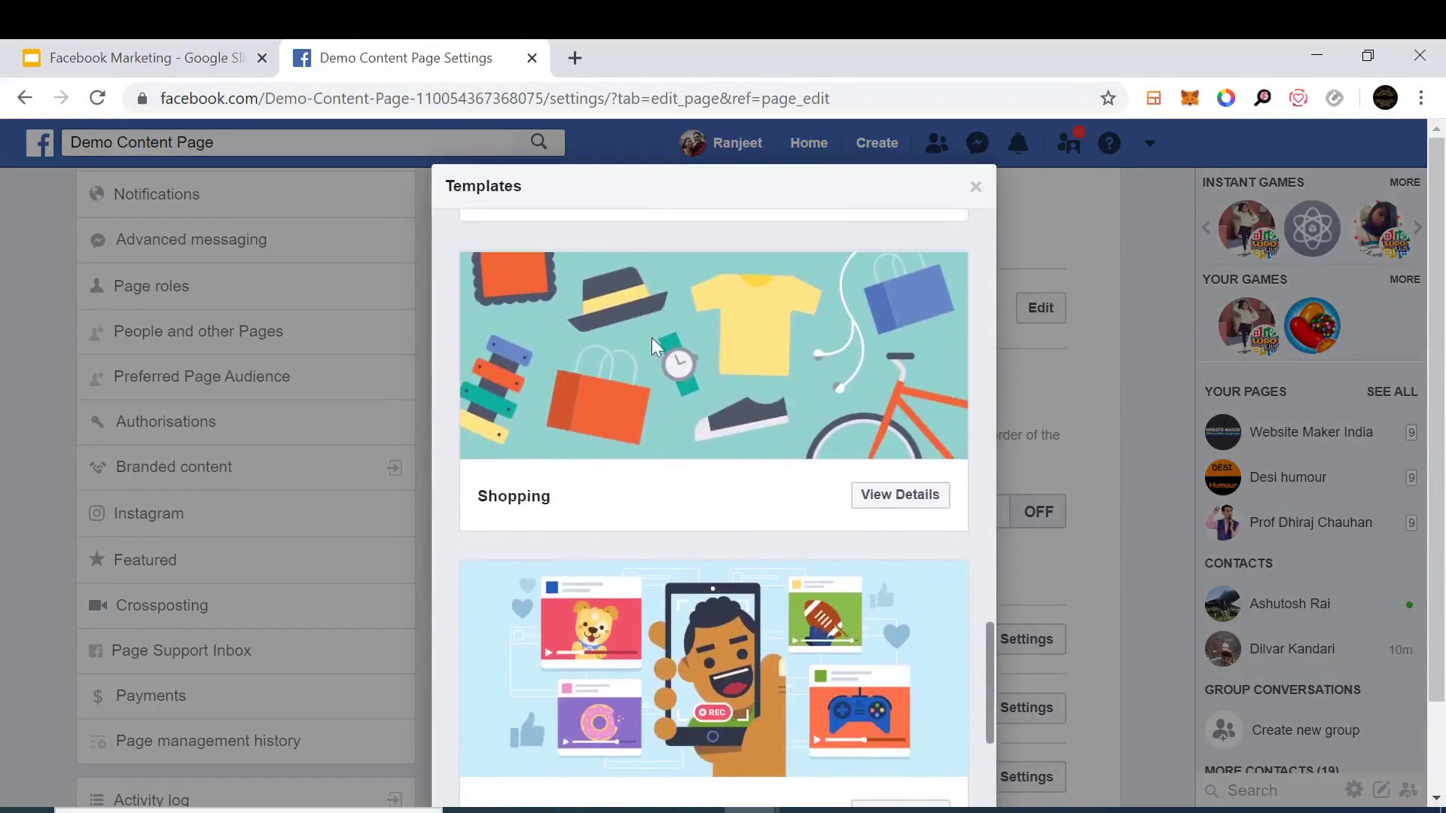
pyautogui.scroll(12, 622, 491)
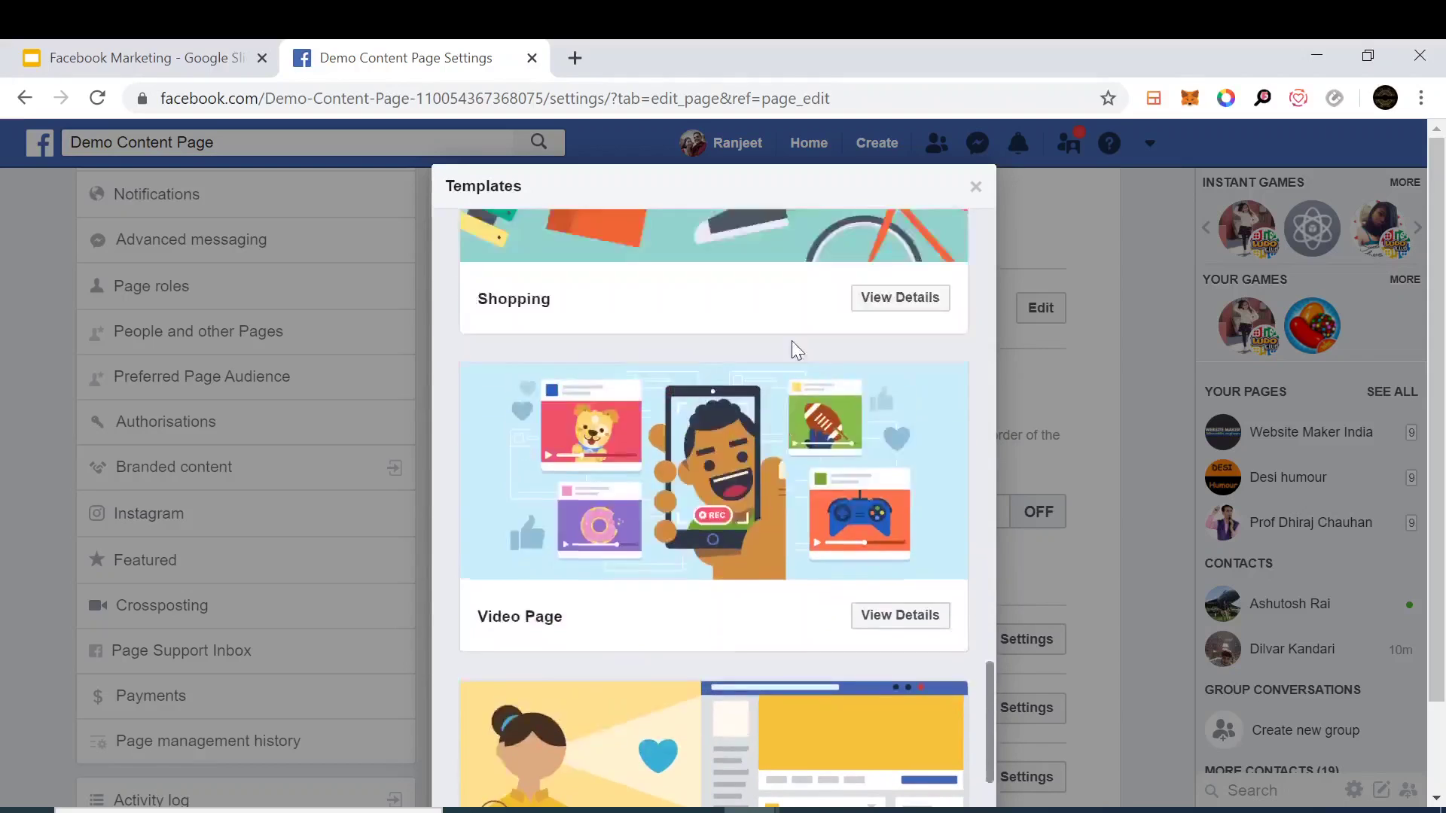
pyautogui.click(974, 188)
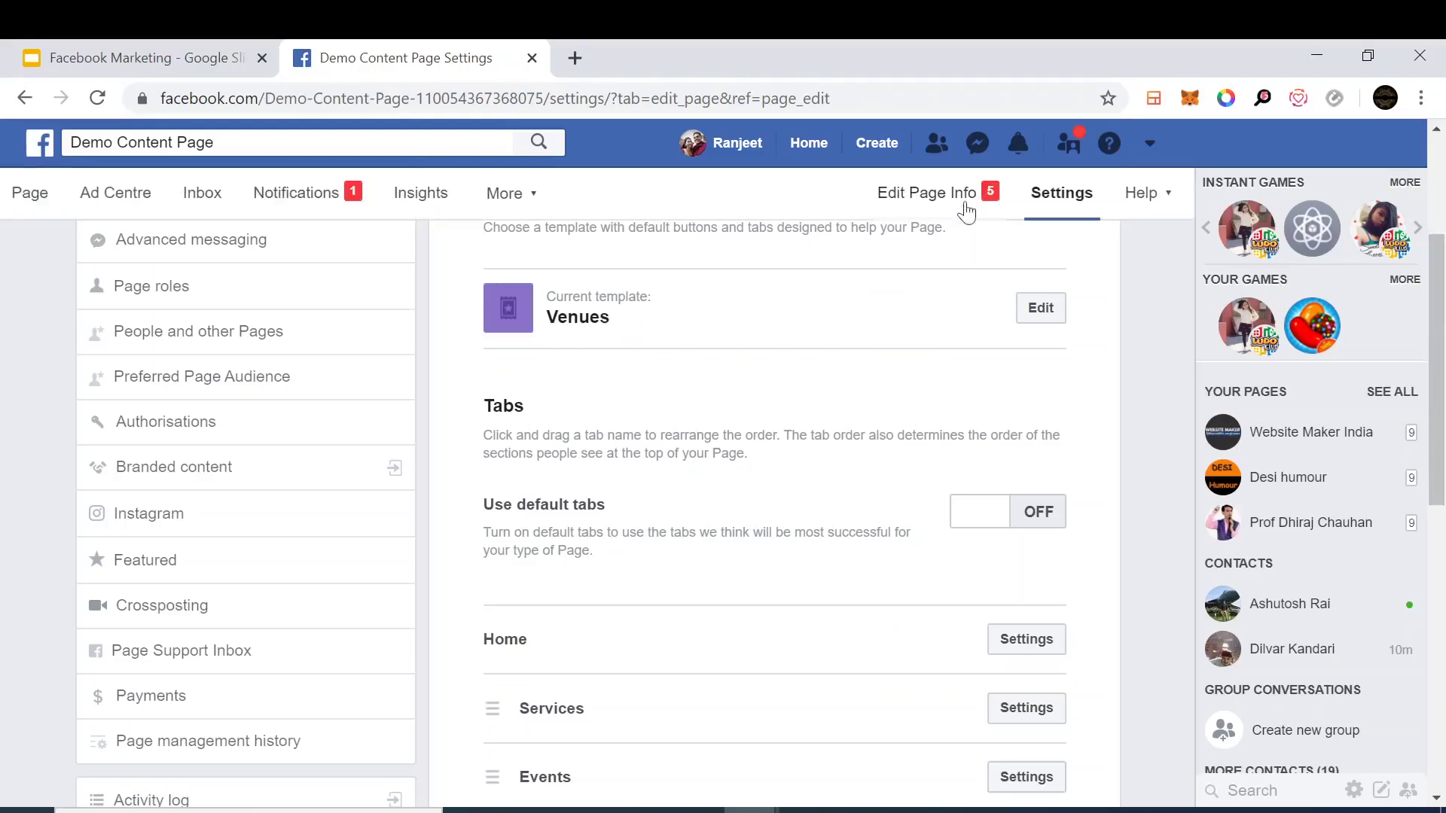
# Add the Shop tab to the page's list of tabs and close the tab selection
pyautogui.scroll(-2, 756, 527)
pyautogui.scroll(-3, 752, 502)
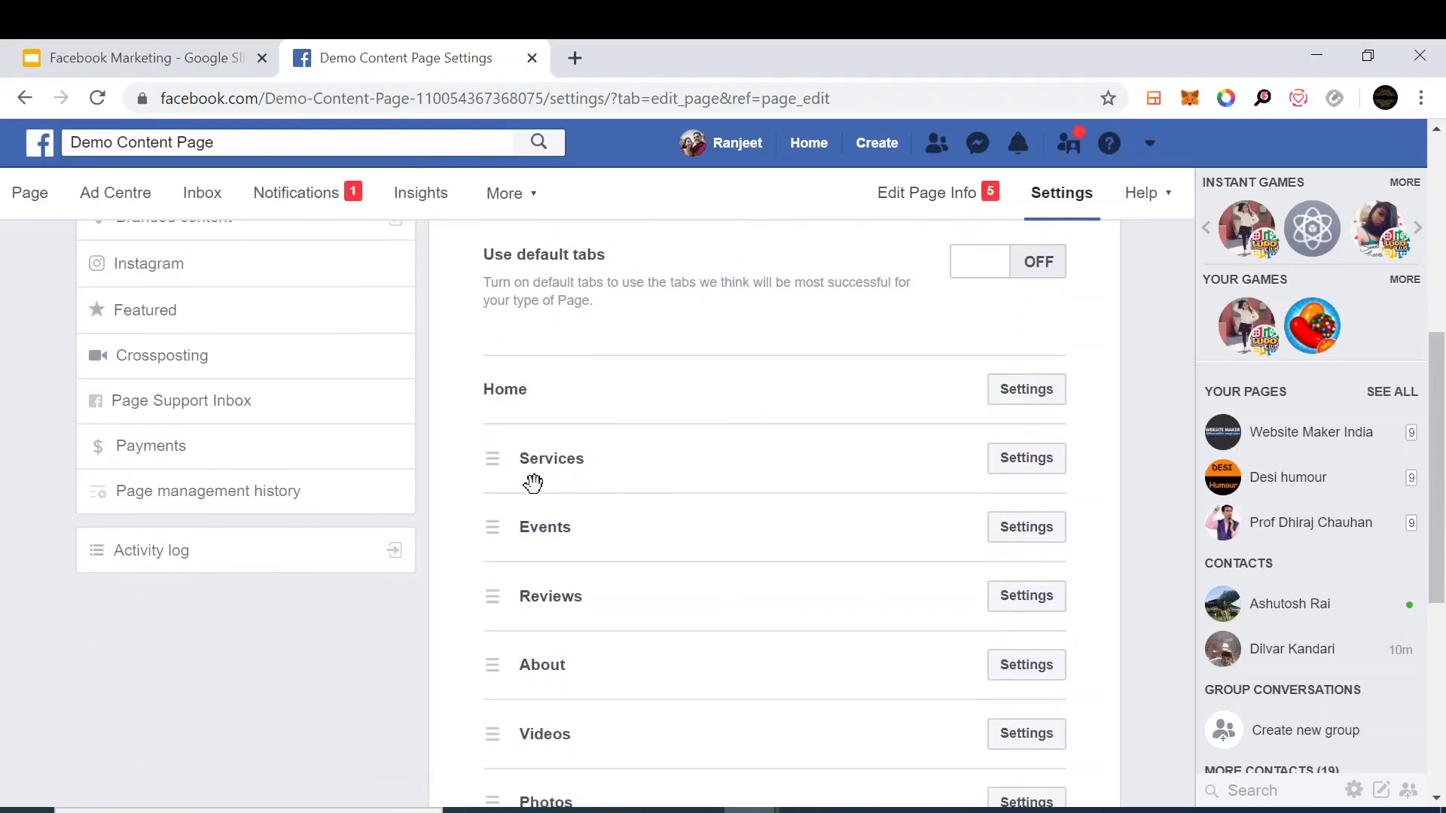
pyautogui.scroll(-5, 751, 407)
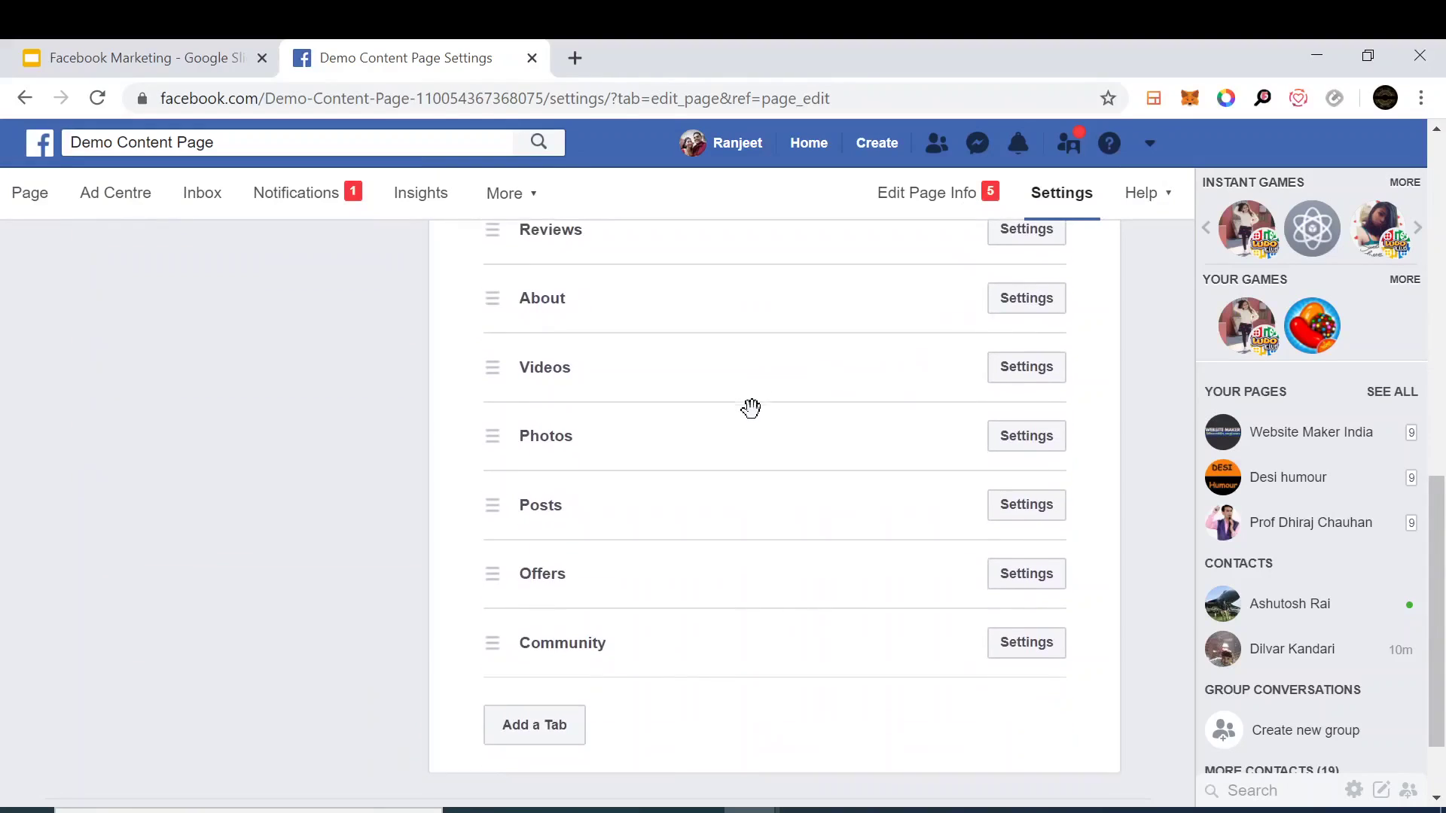
pyautogui.click(555, 621)
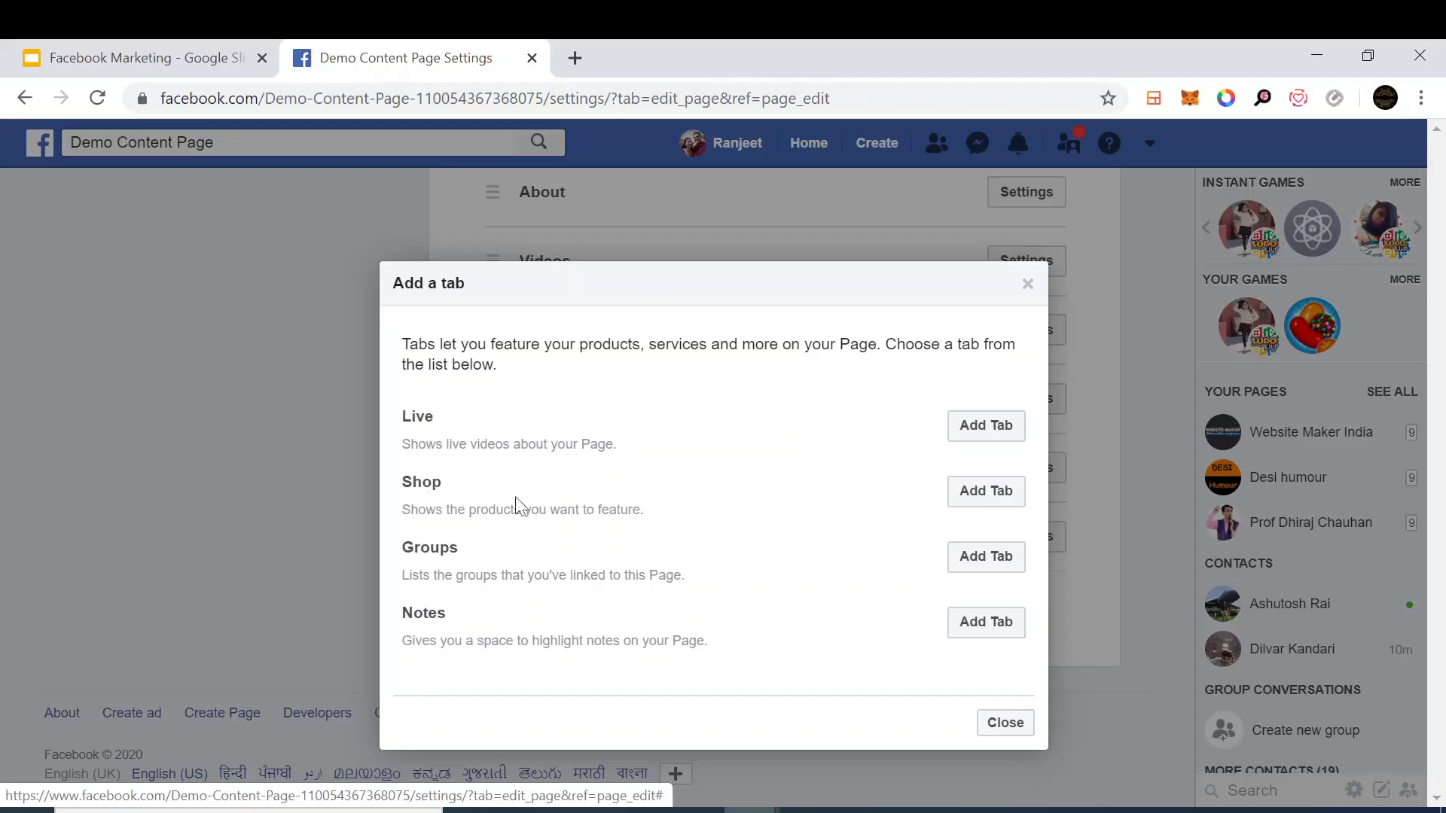
pyautogui.click(1000, 498)
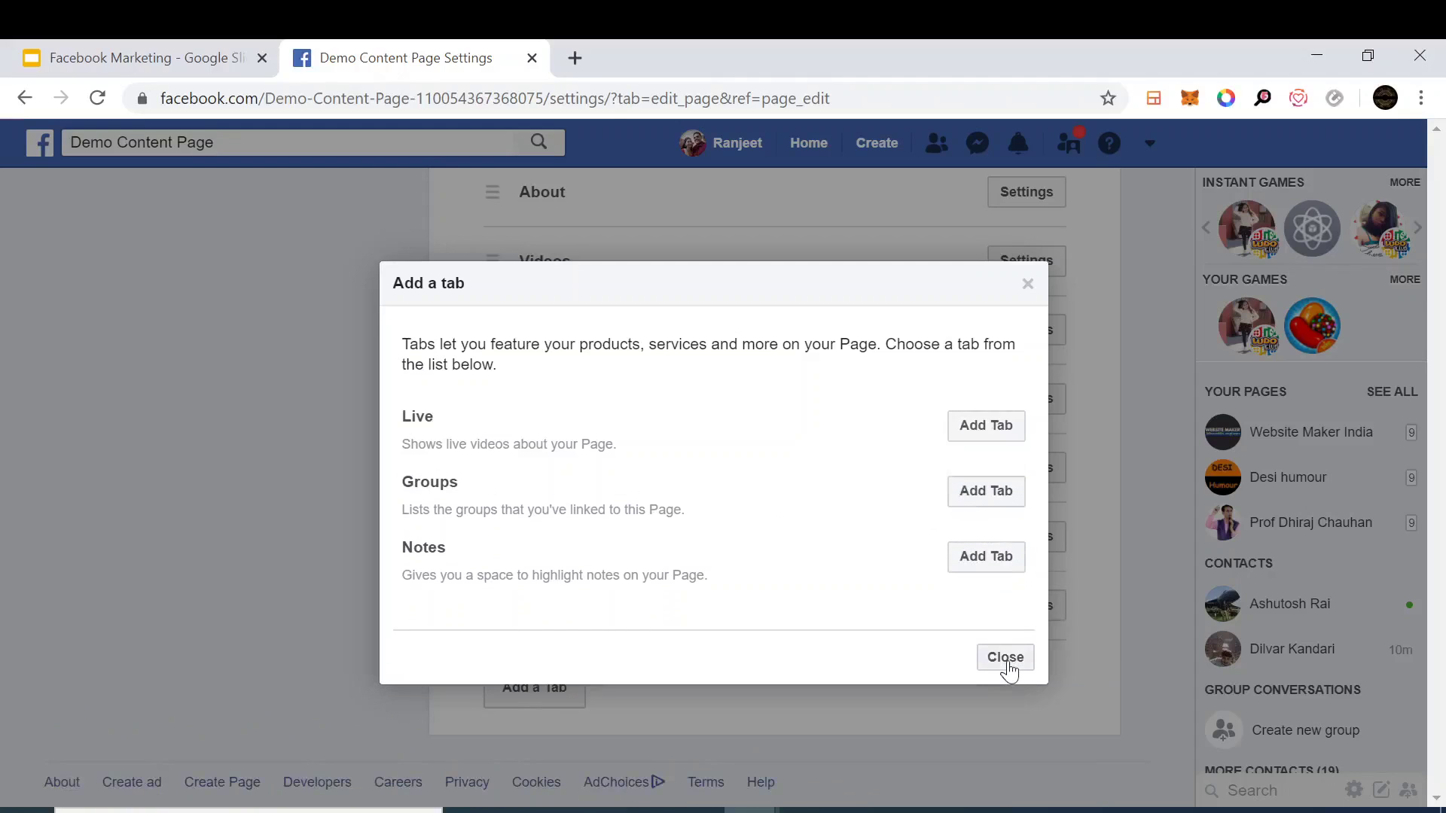
pyautogui.click(1007, 662)
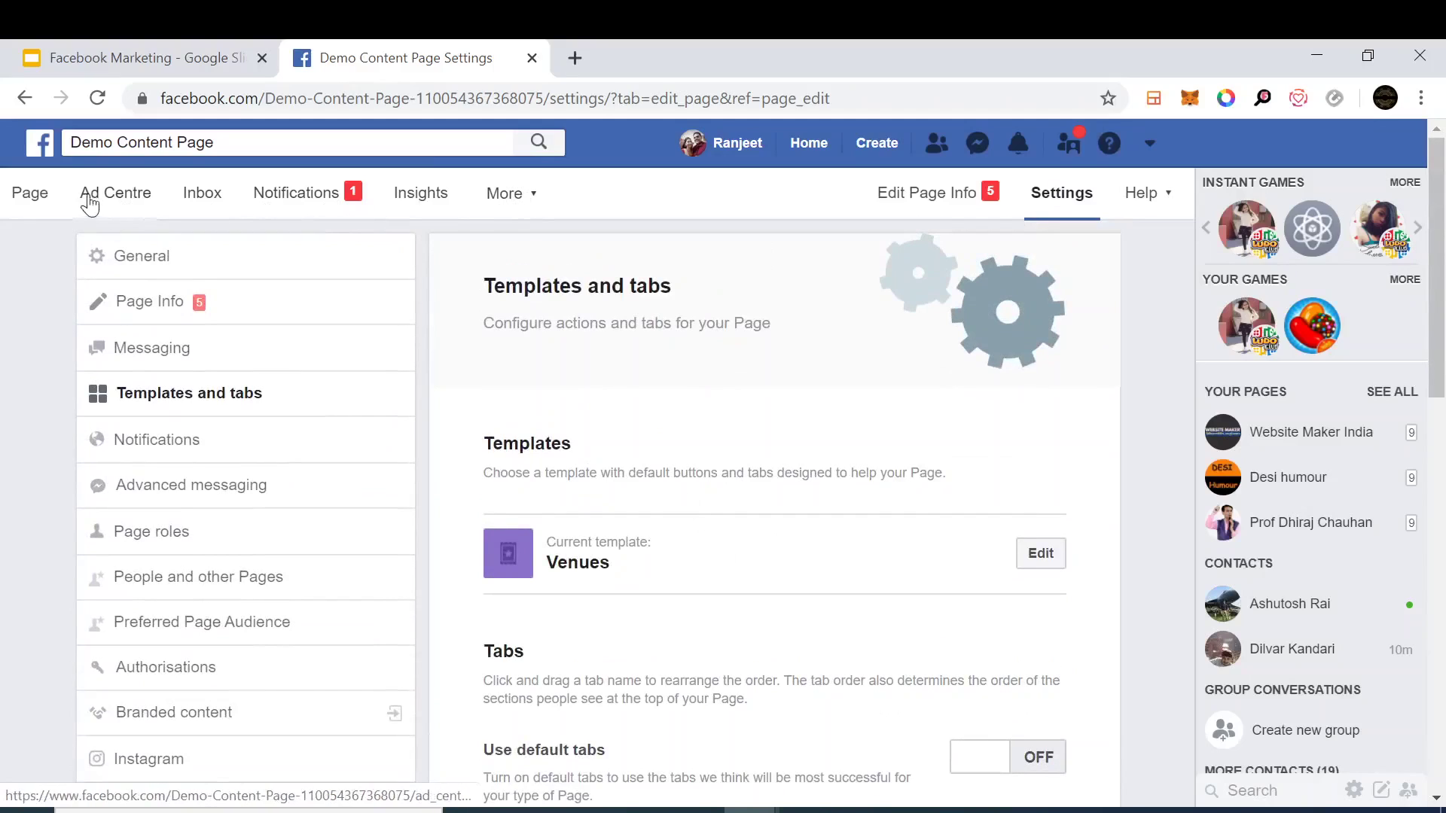
# Return to the page, expand its full list of sections and open the Shop section
pyautogui.click(37, 199)
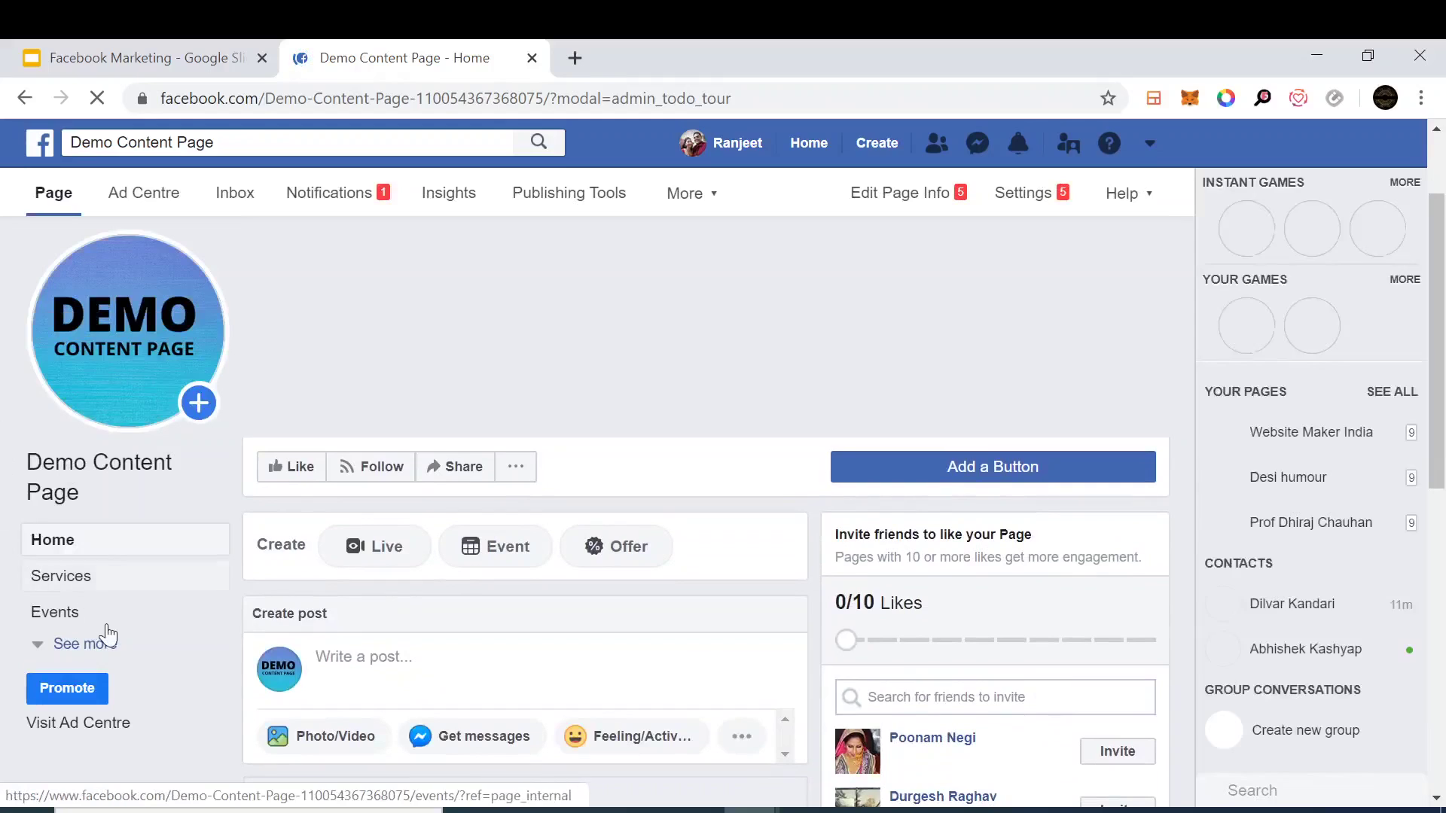
pyautogui.click(106, 640)
pyautogui.scroll(-3, 87, 643)
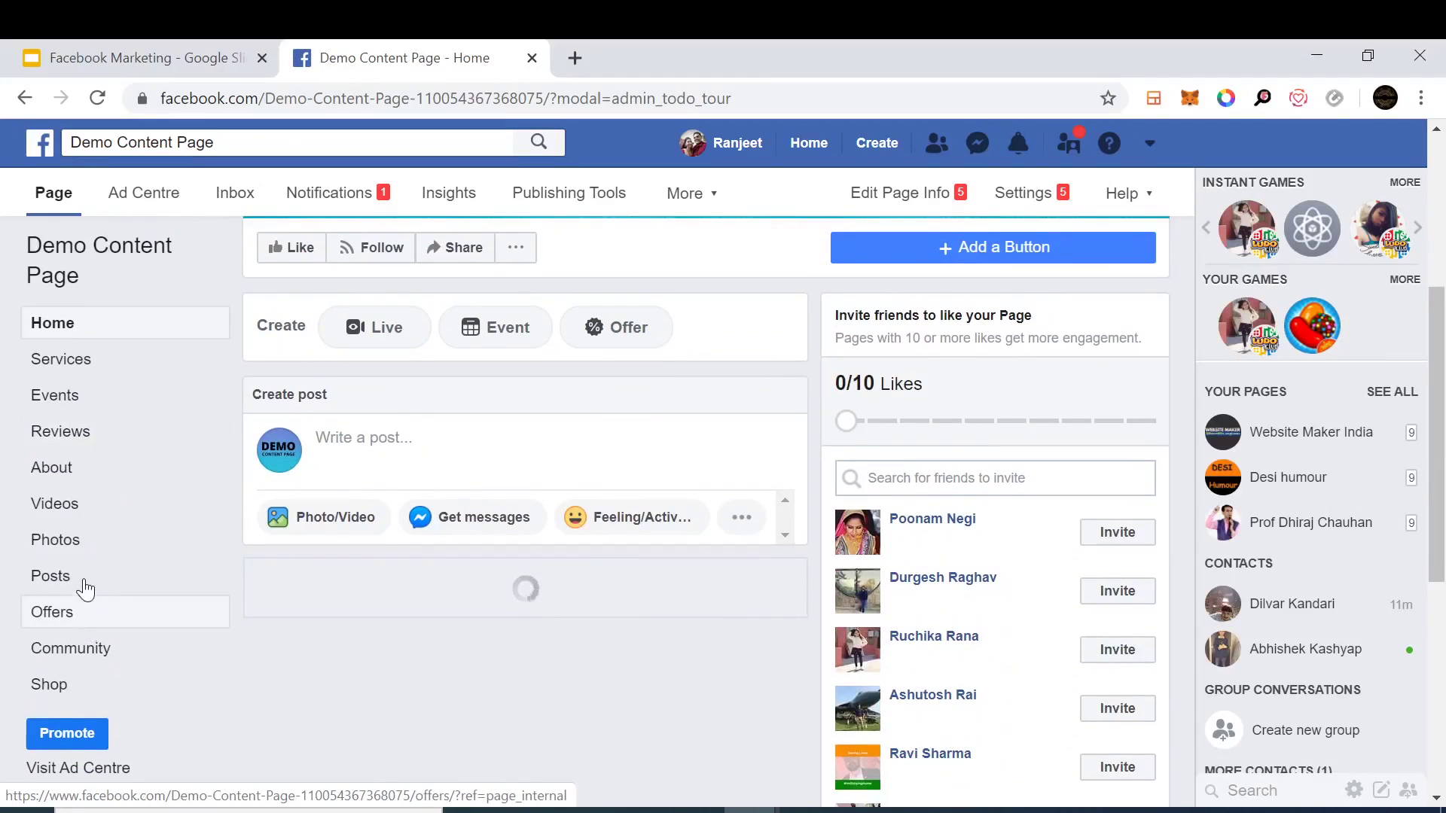
pyautogui.click(50, 683)
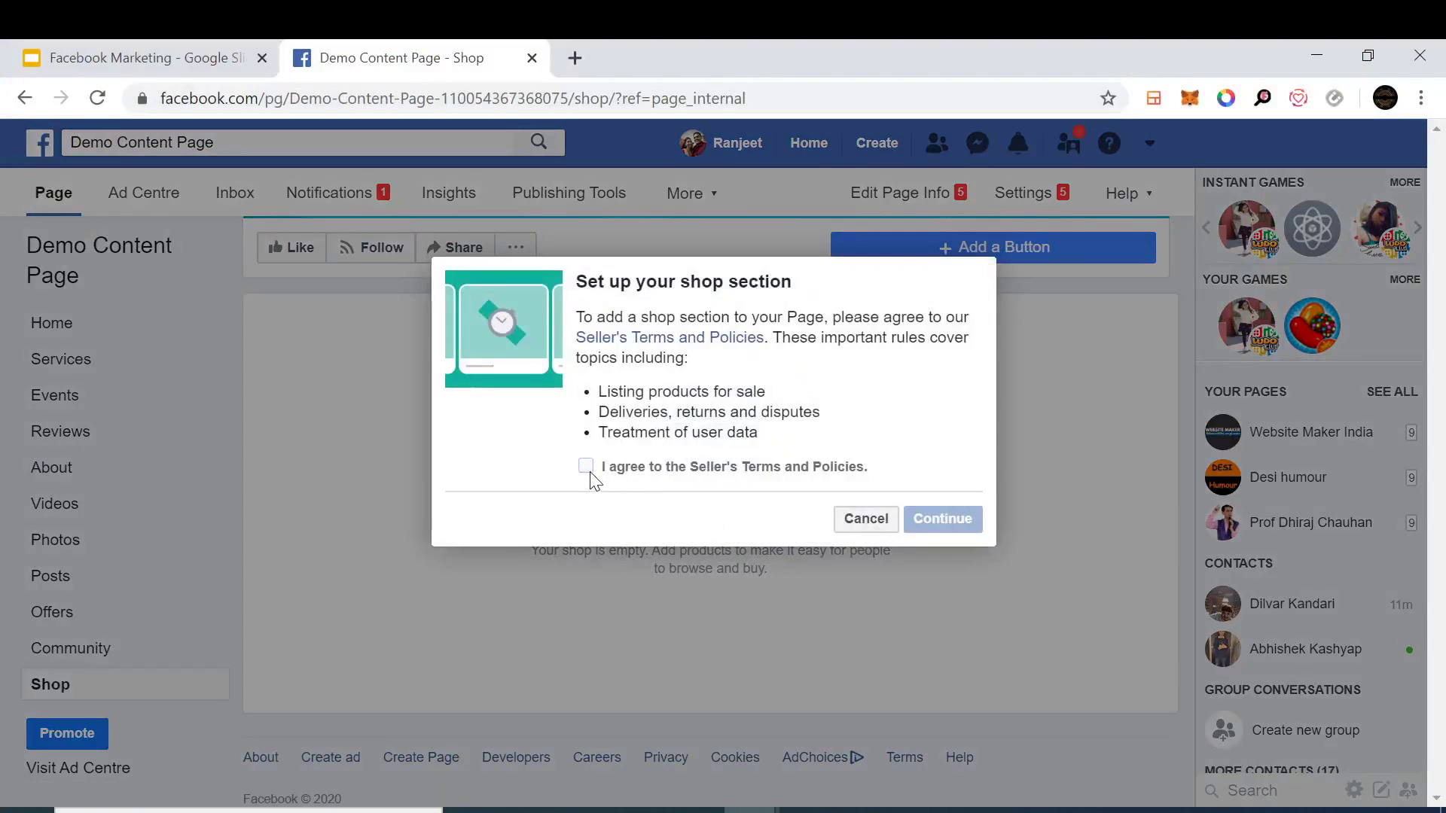
# Set up the shop by agreeing to the Seller's Terms and Policies, choosing checkout on another website and saving Indian Rupee as the currency
pyautogui.click(586, 467)
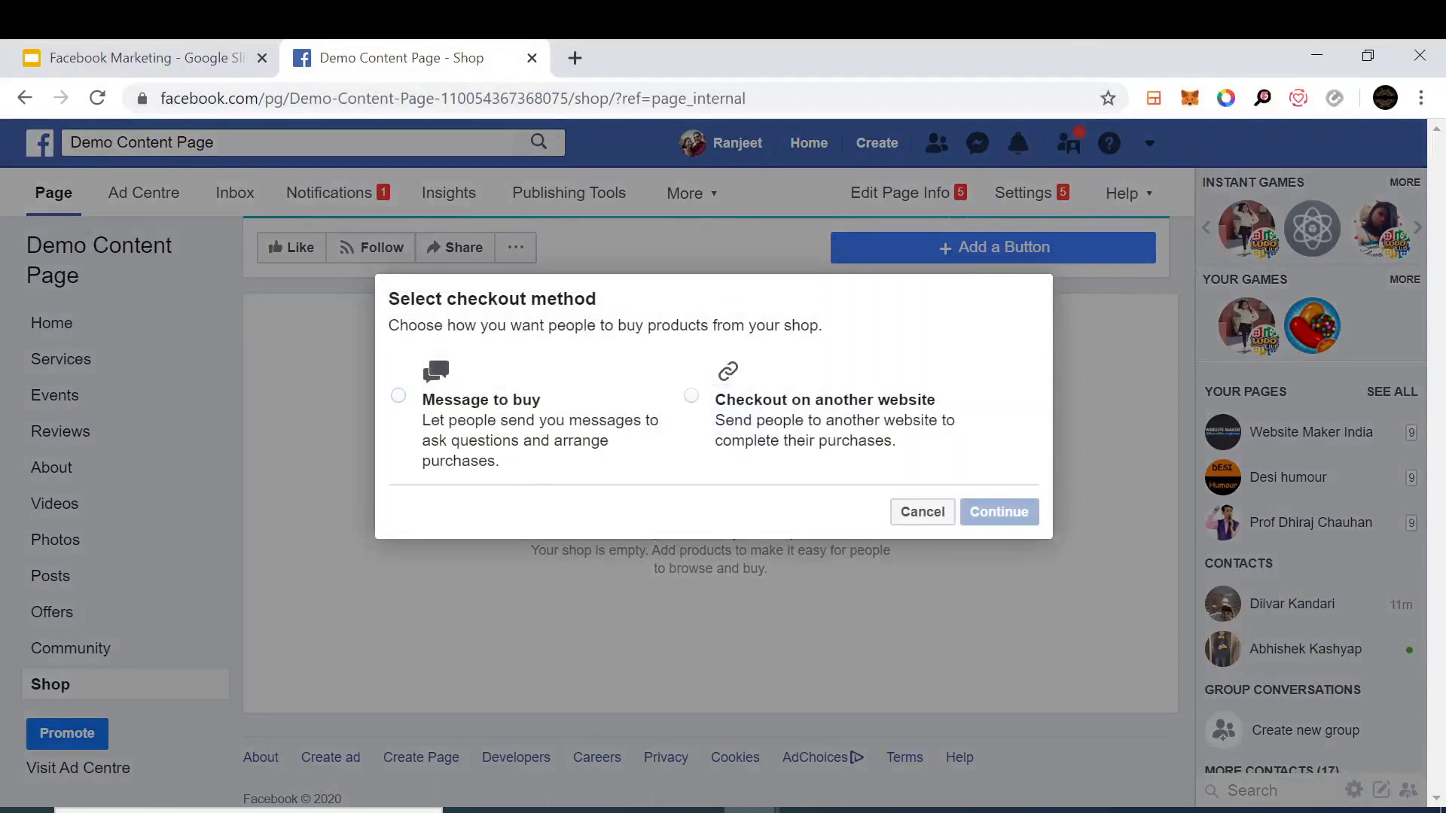
pyautogui.click(399, 397)
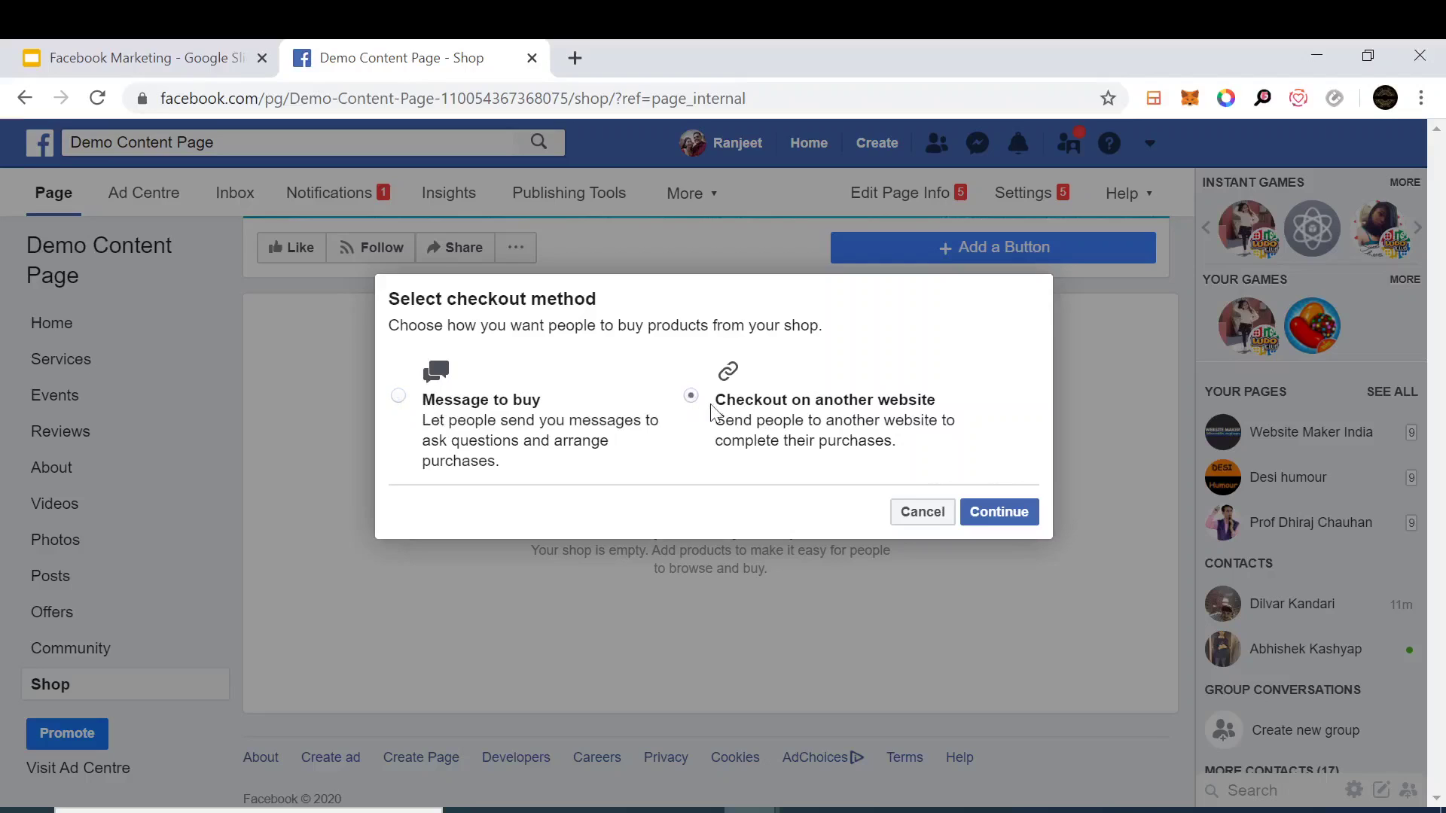
pyautogui.click(988, 512)
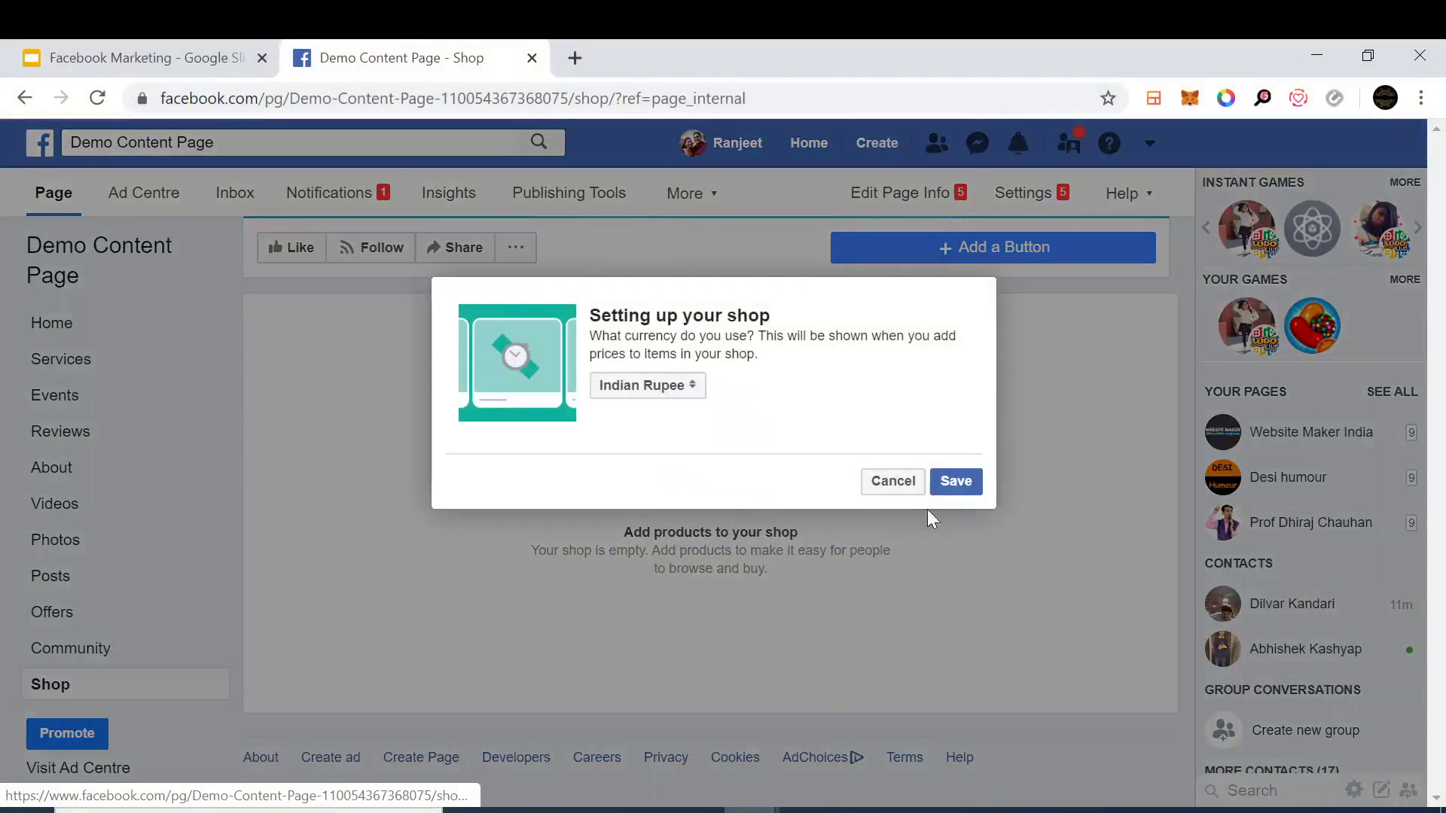
pyautogui.click(949, 485)
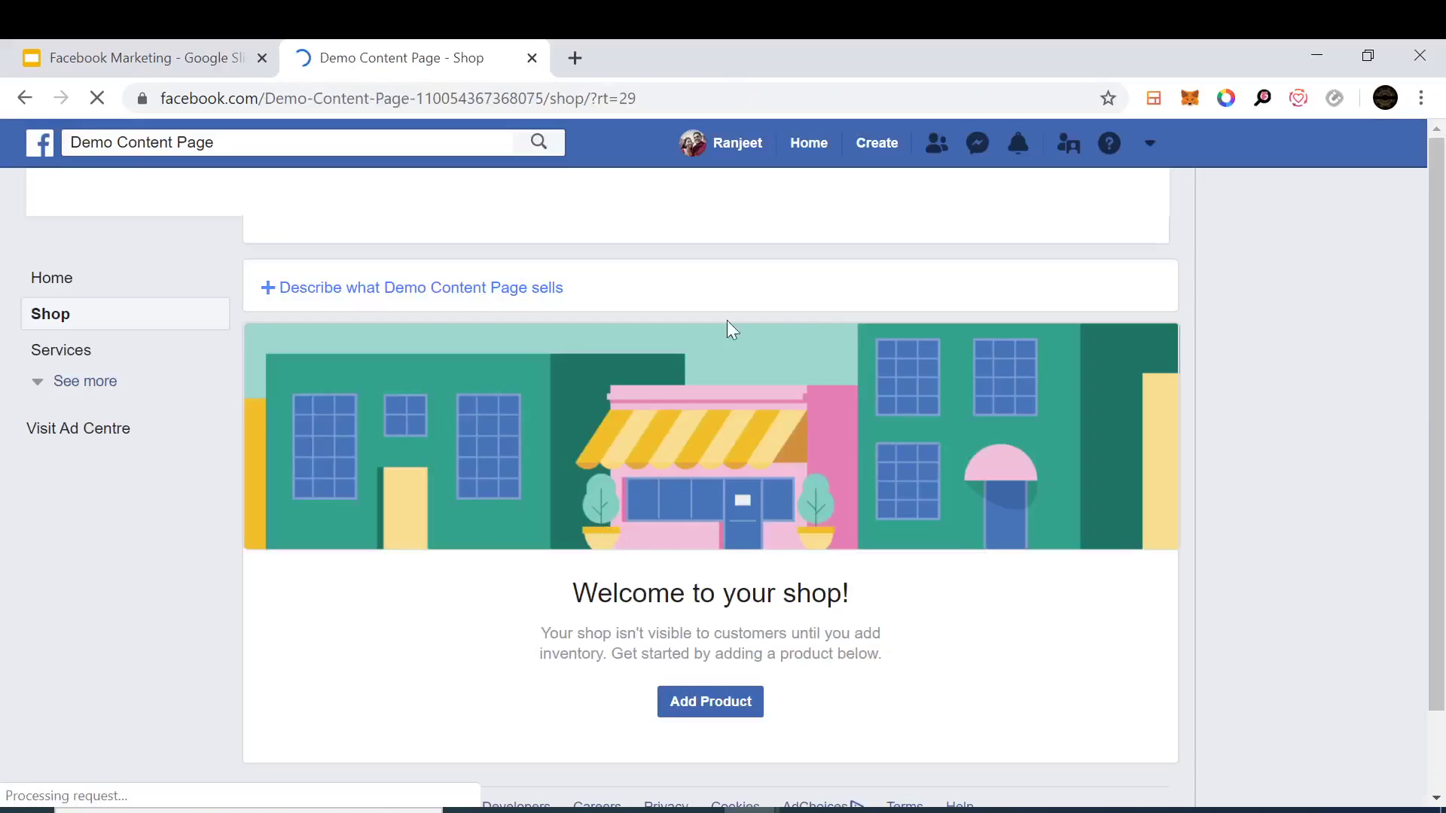
# Examine the shop's form for adding a product, including its on-sale option, and cancel it without adding a product
pyautogui.scroll(-2, 711, 473)
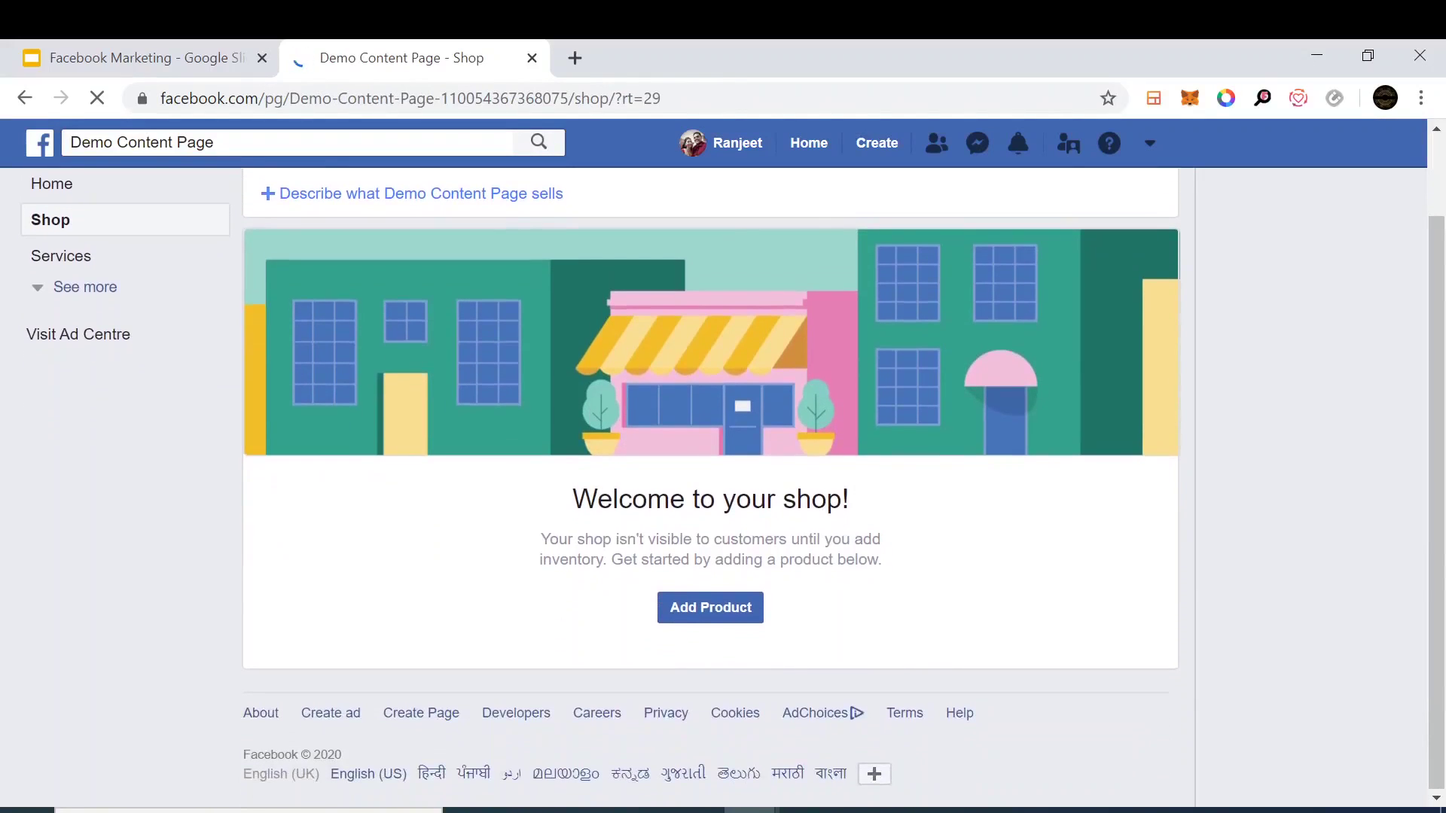
pyautogui.scroll(-4, 715, 617)
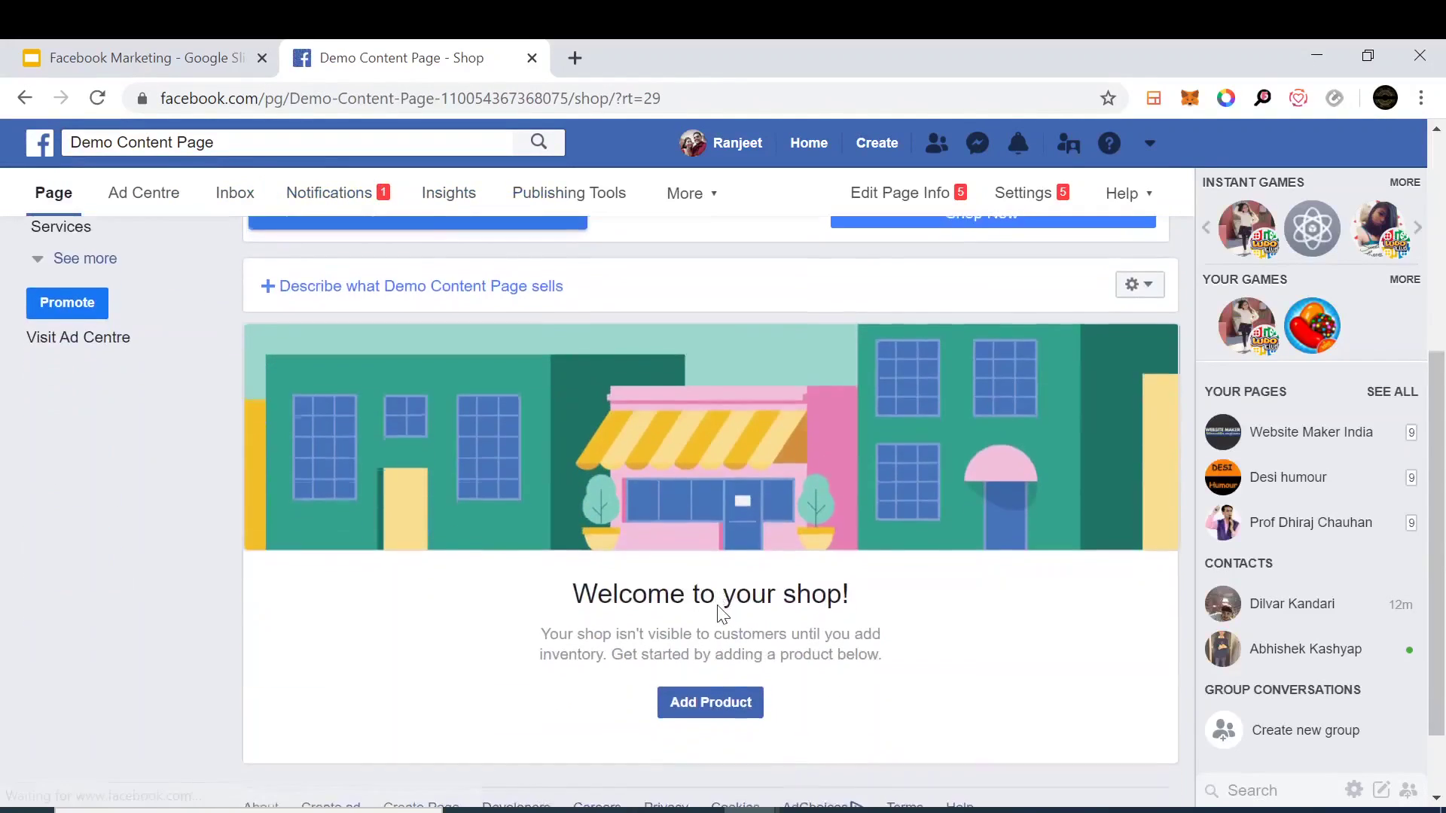
pyautogui.click(713, 694)
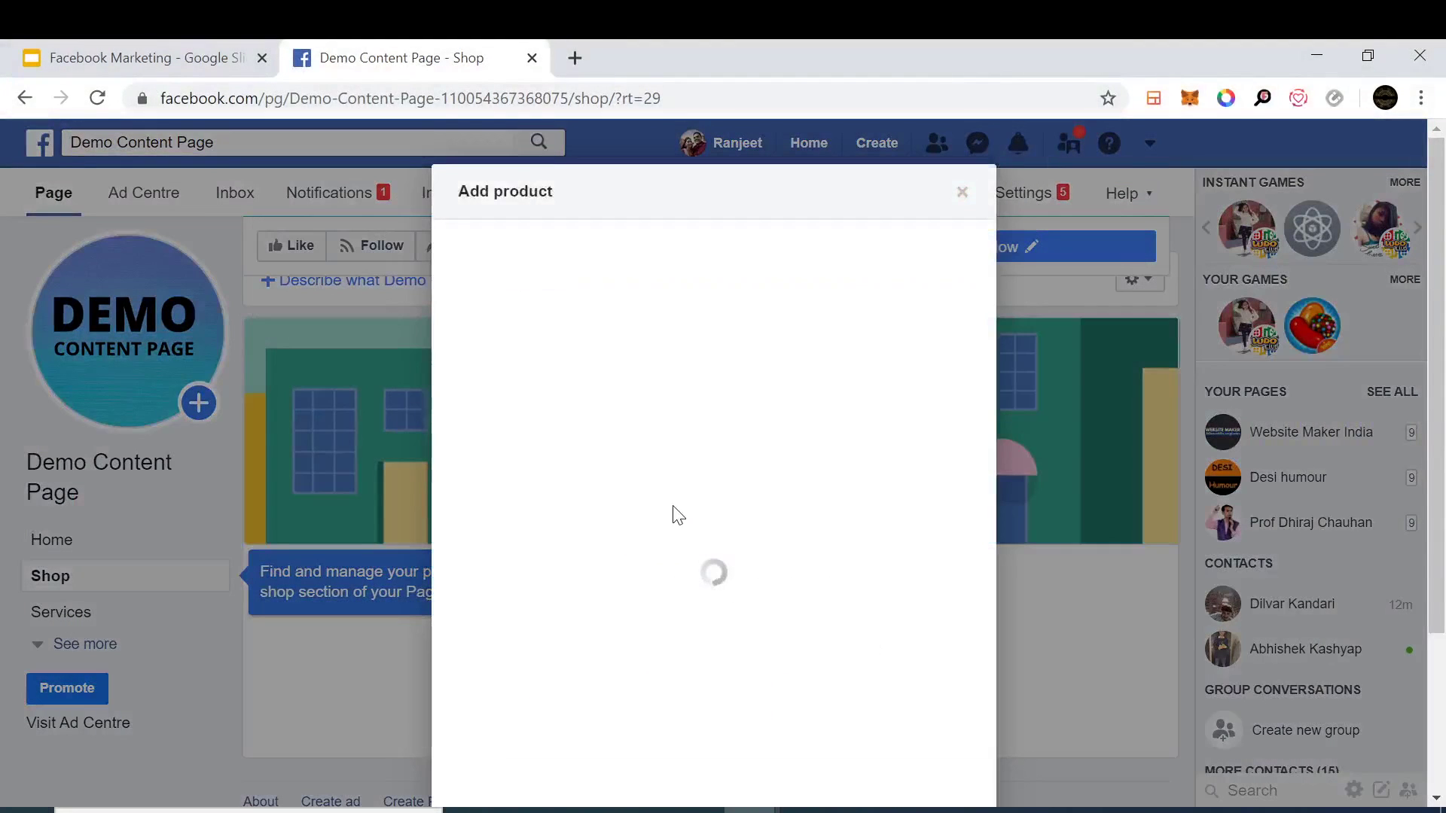
pyautogui.scroll(-2, 613, 271)
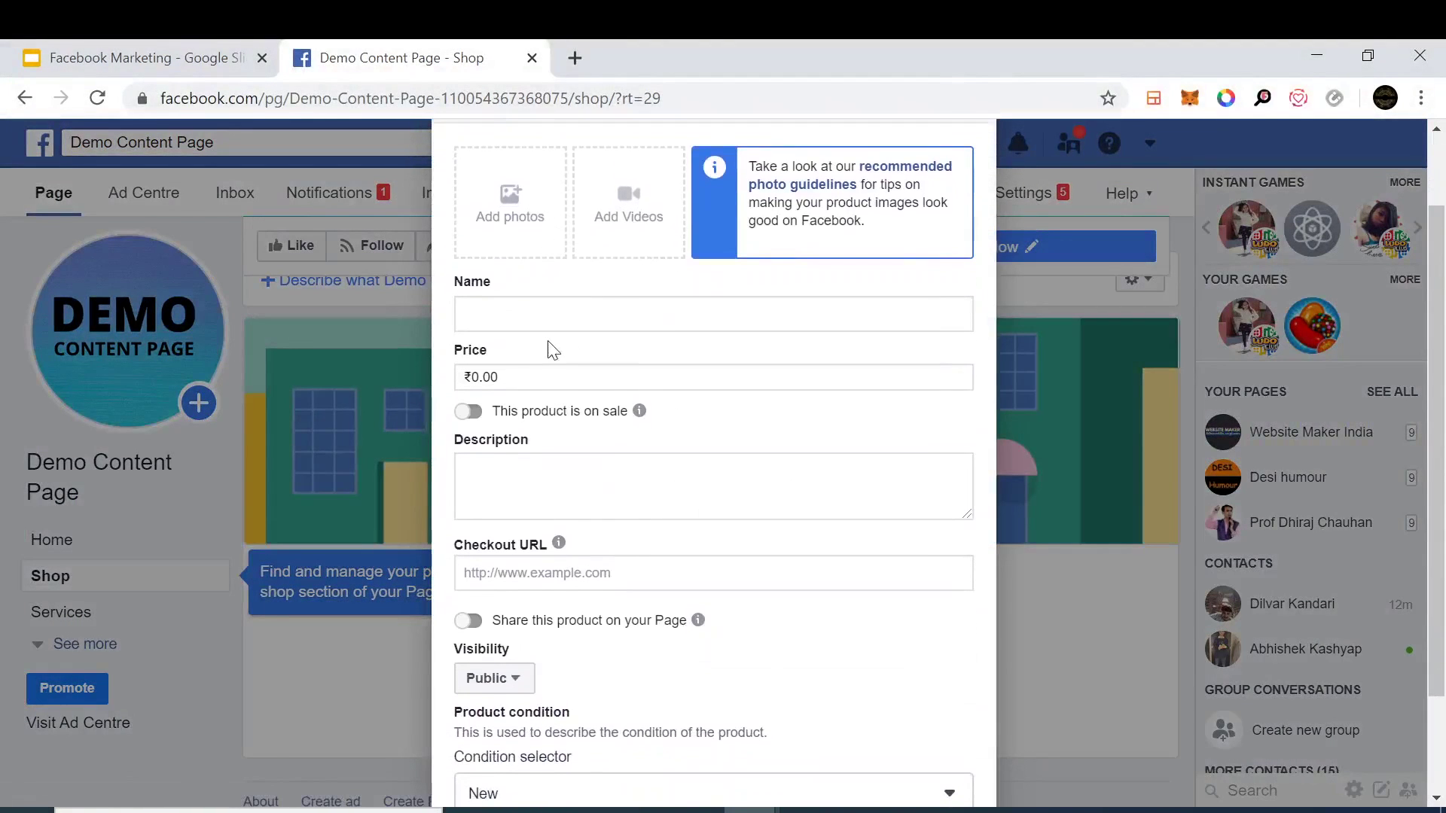
pyautogui.click(473, 414)
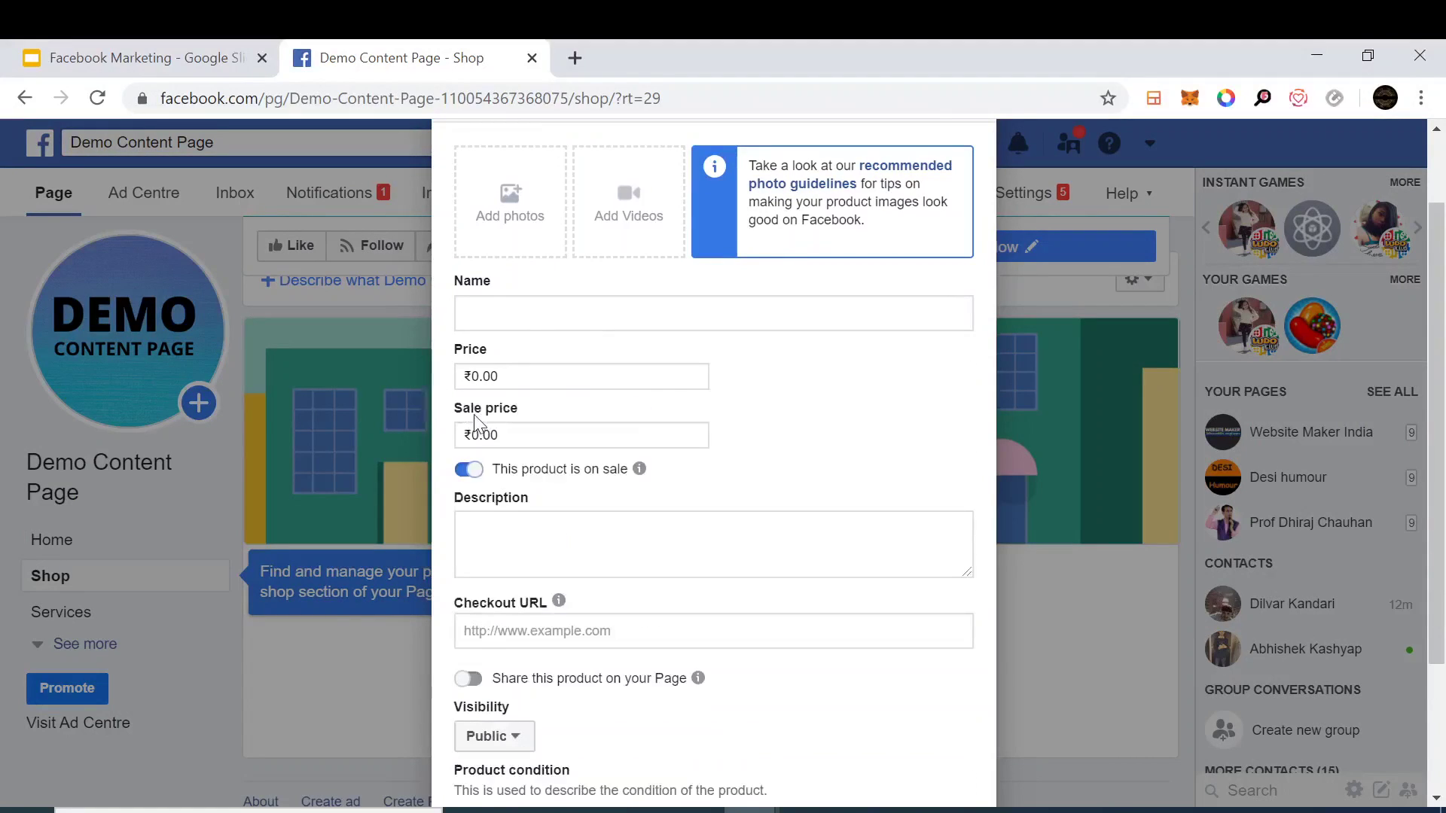
pyautogui.click(468, 473)
pyautogui.scroll(-2, 468, 482)
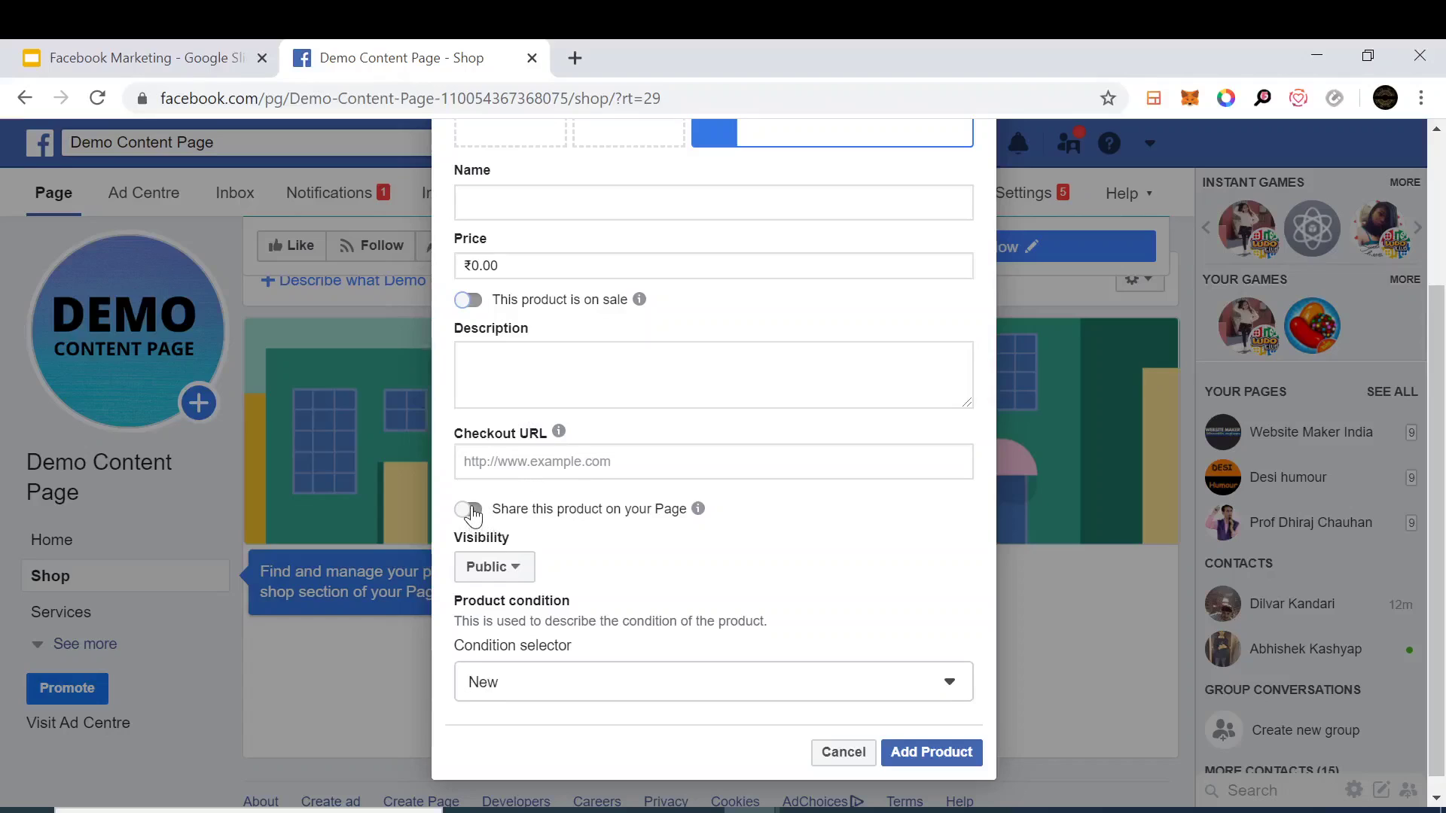
pyautogui.scroll(-1, 475, 515)
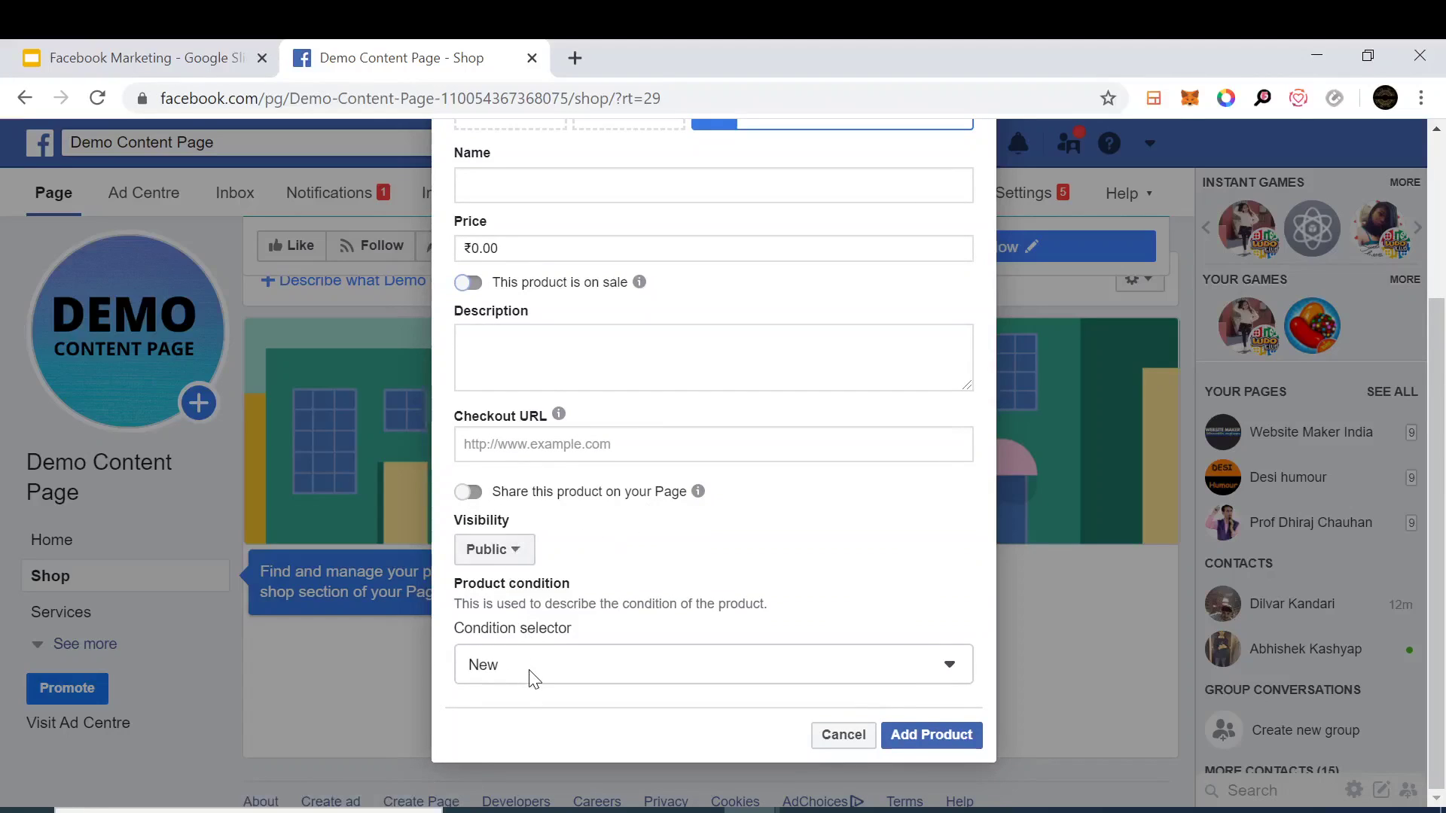
pyautogui.click(831, 742)
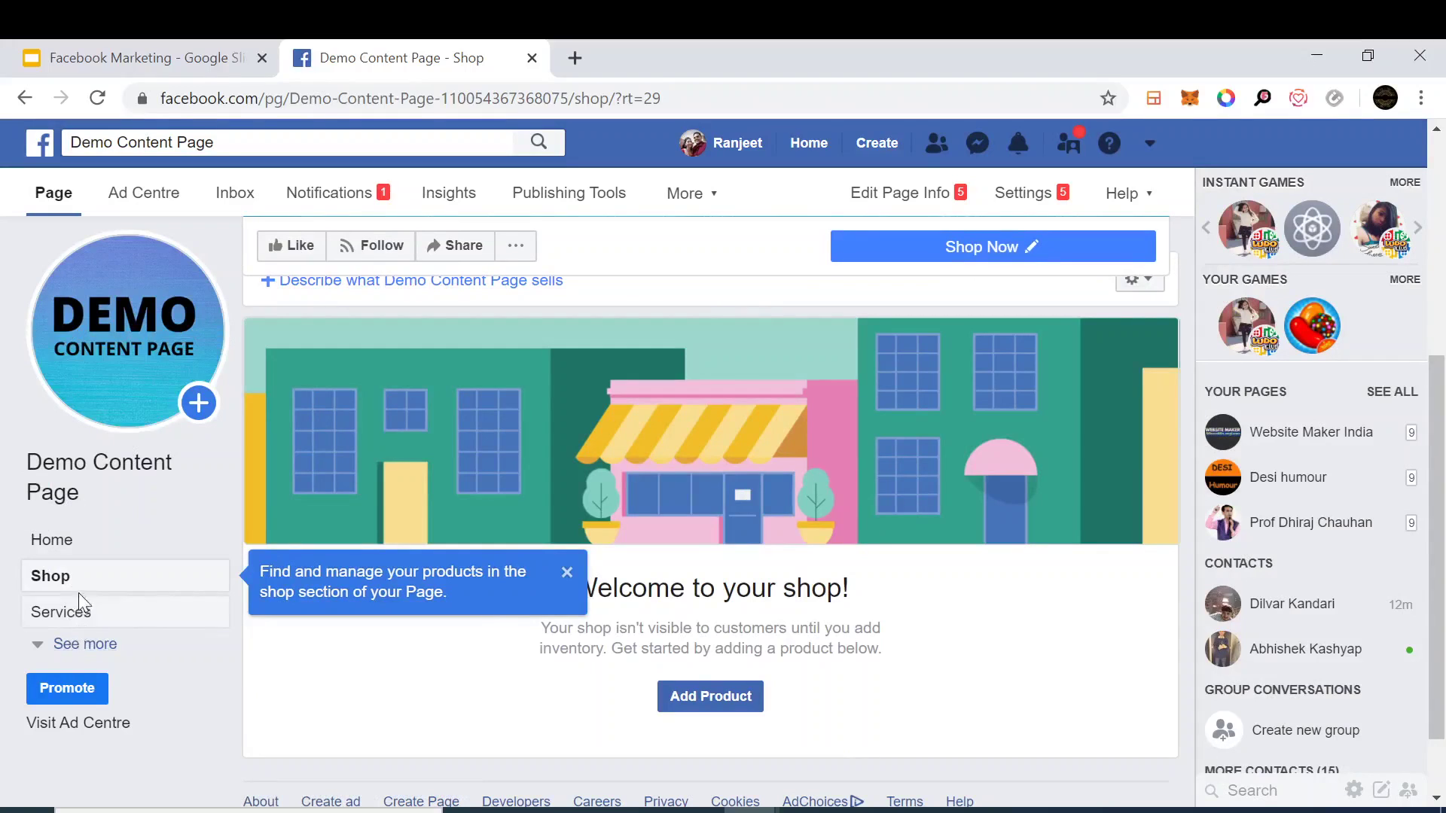
# Expand the page's full list of sections, then open the page's settings
pyautogui.click(78, 649)
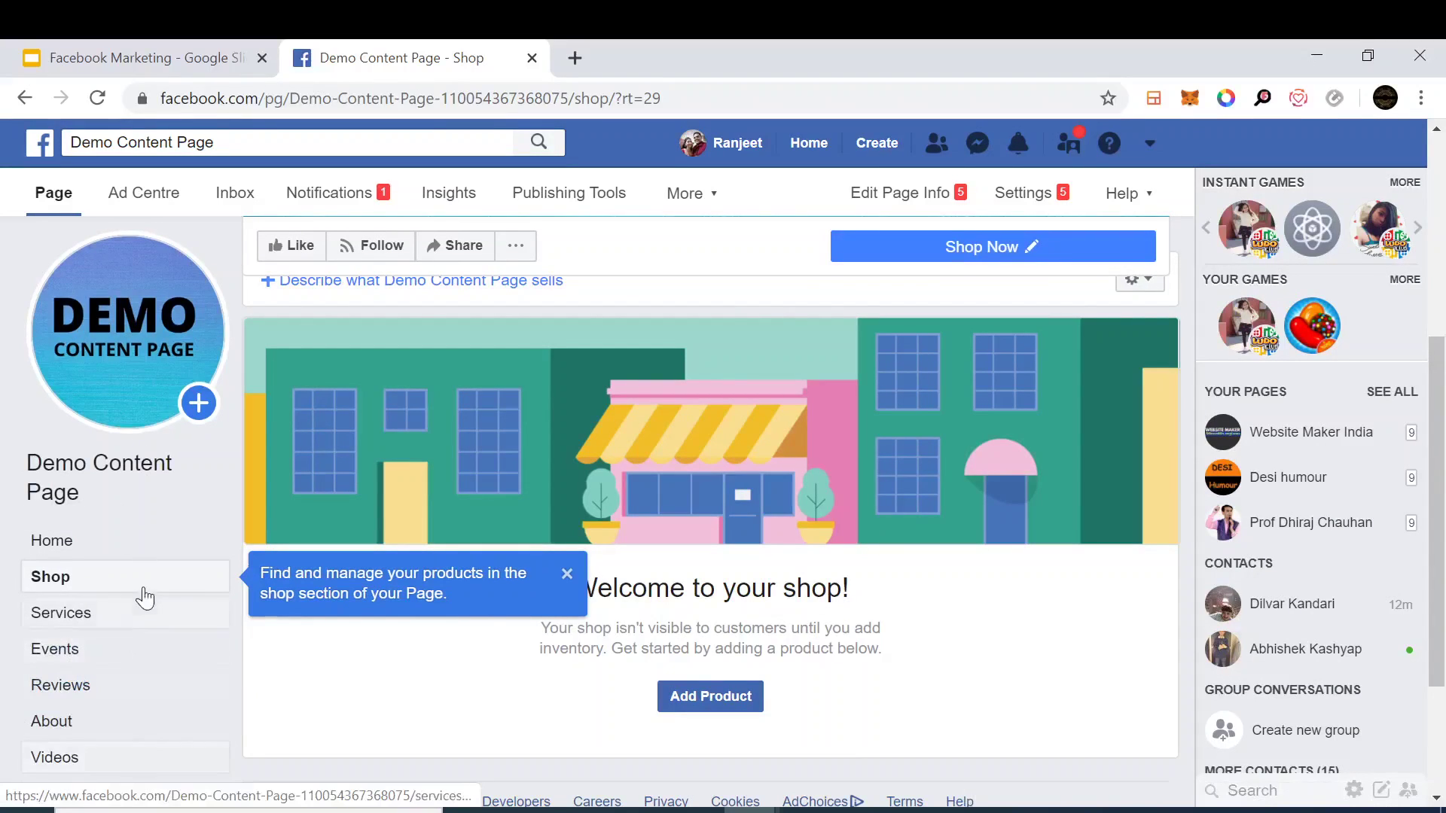
pyautogui.scroll(2, 753, 339)
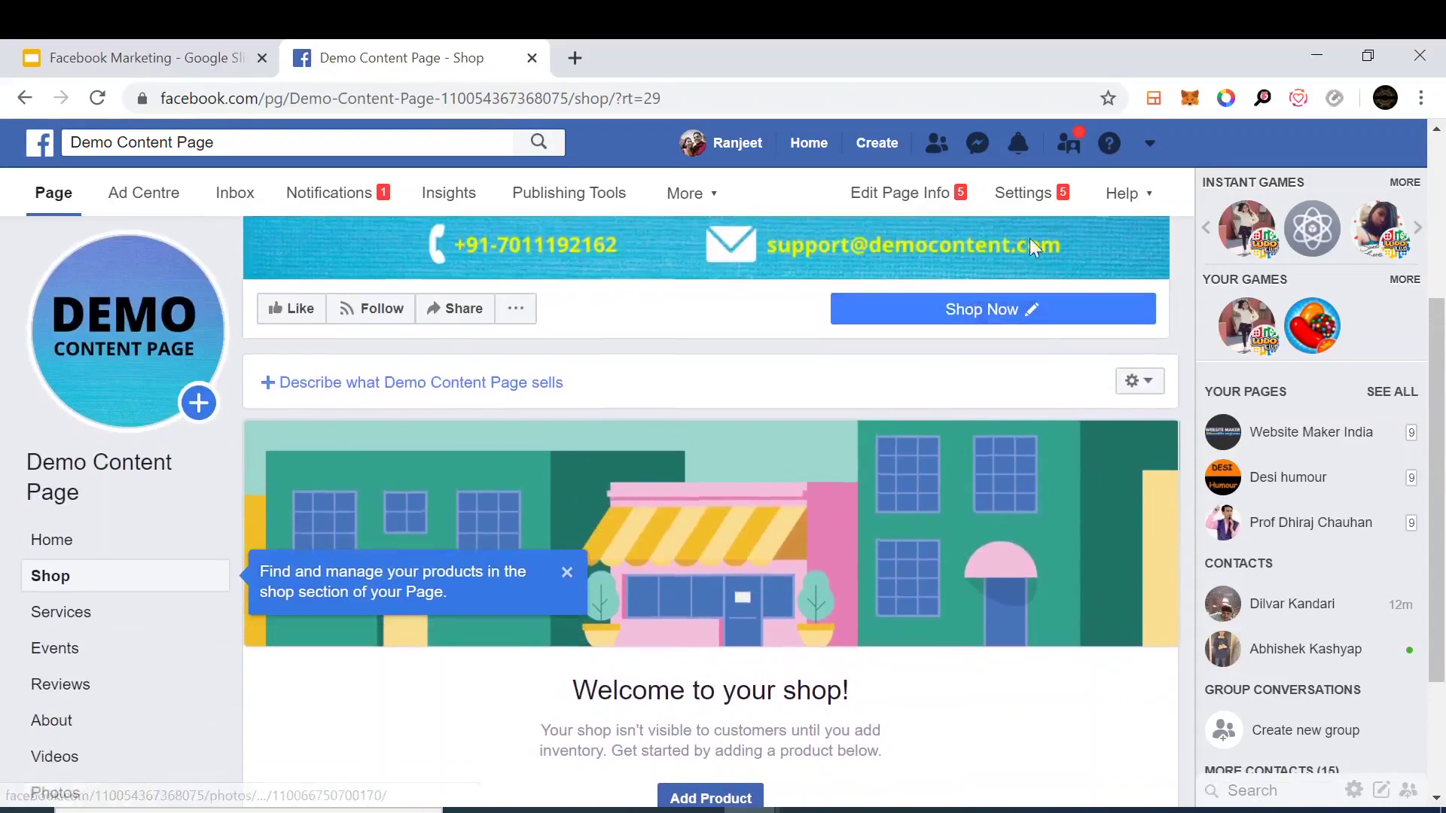
pyautogui.click(1029, 197)
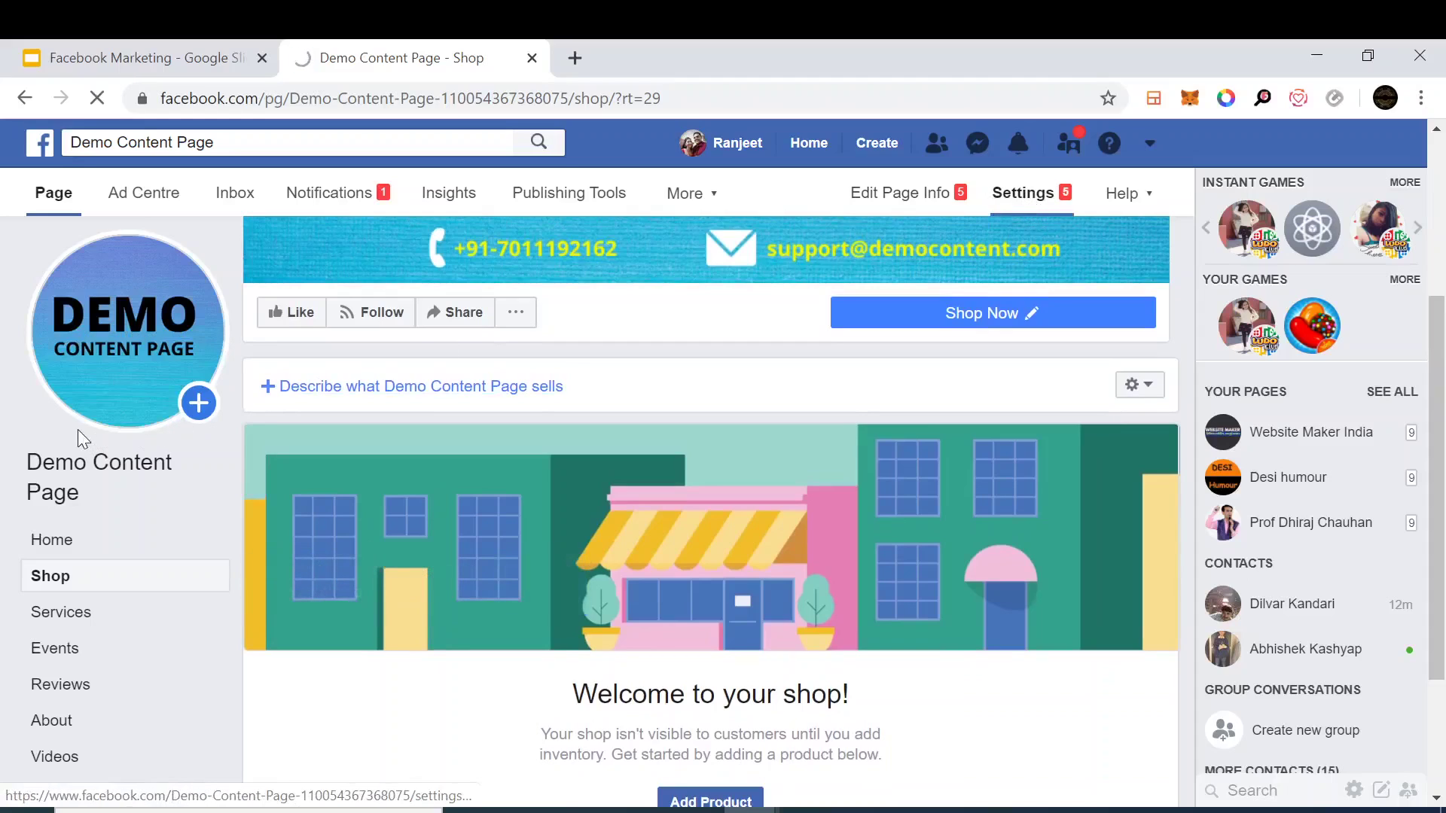